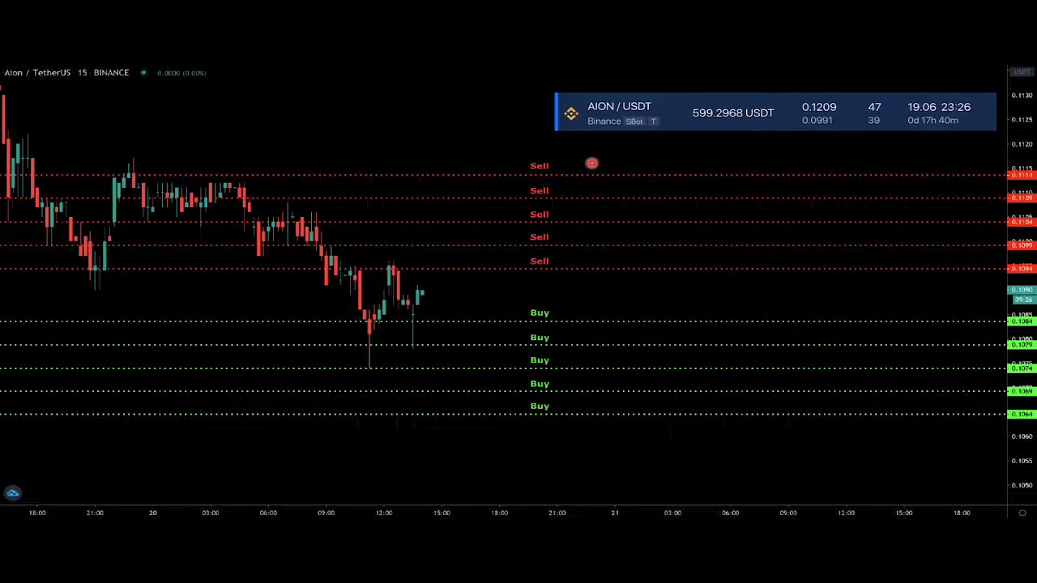
{"action": "left_click", "coordinate": [592, 163]}
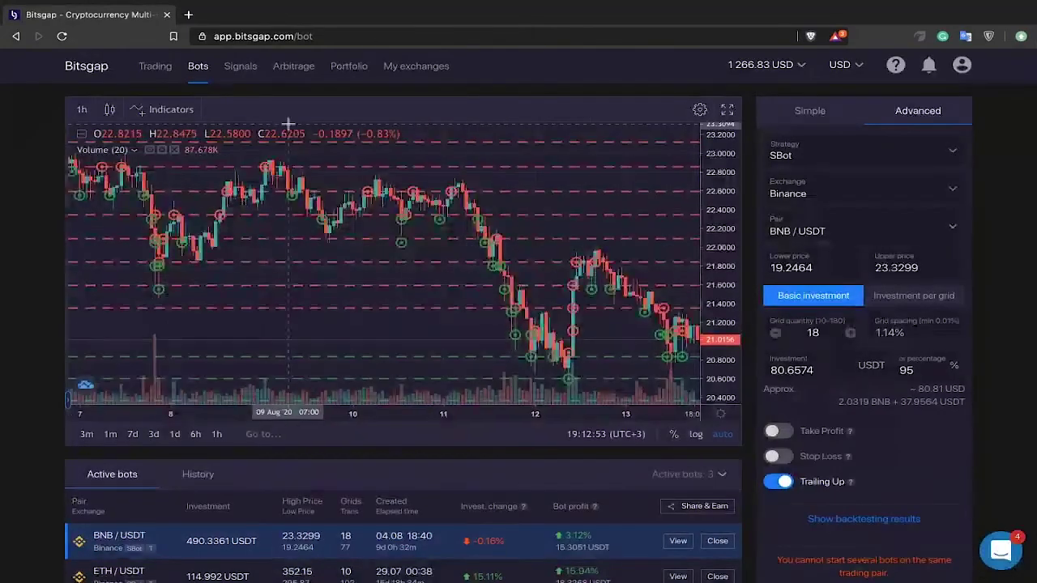
- Review the BNB / USDT bot's buy and sell trades on the price chart over a wider date range
{"action": "scroll", "coordinate": [282, 123], "scroll_direction": "down", "scroll_amount": 5}
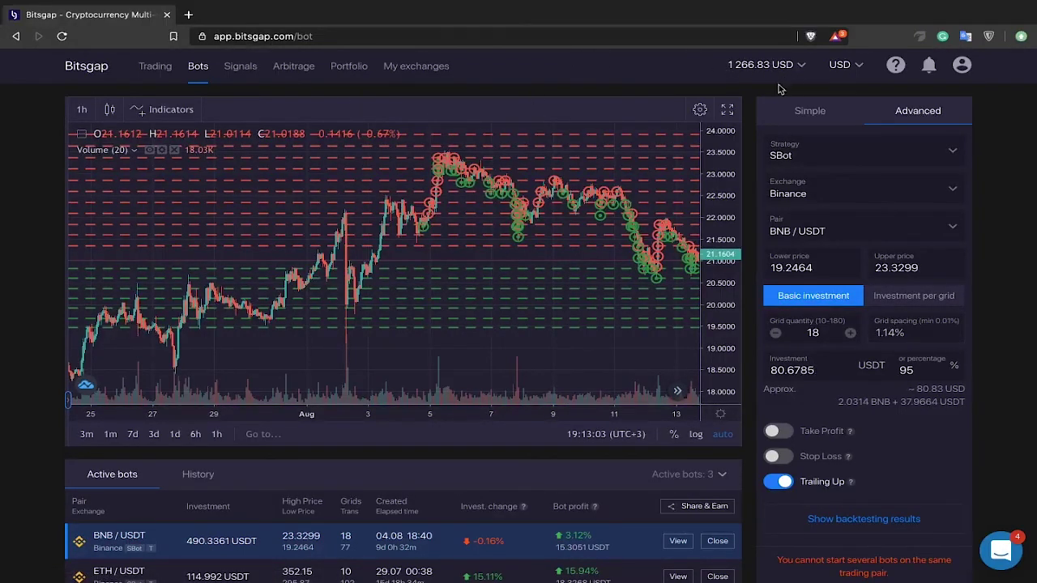
{"action": "scroll", "coordinate": [733, 129], "scroll_direction": "down", "scroll_amount": 3}
{"action": "scroll", "coordinate": [733, 130], "scroll_direction": "up", "scroll_amount": 4}
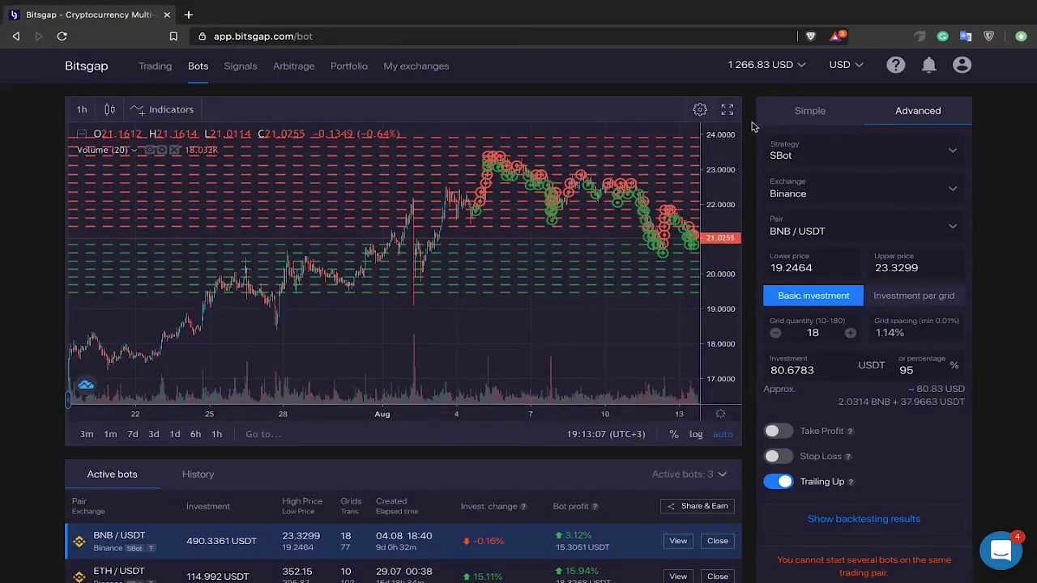
{"action": "scroll", "coordinate": [752, 127], "scroll_direction": "down", "scroll_amount": 1}
{"action": "scroll", "coordinate": [752, 127], "scroll_direction": "up", "scroll_amount": 1}
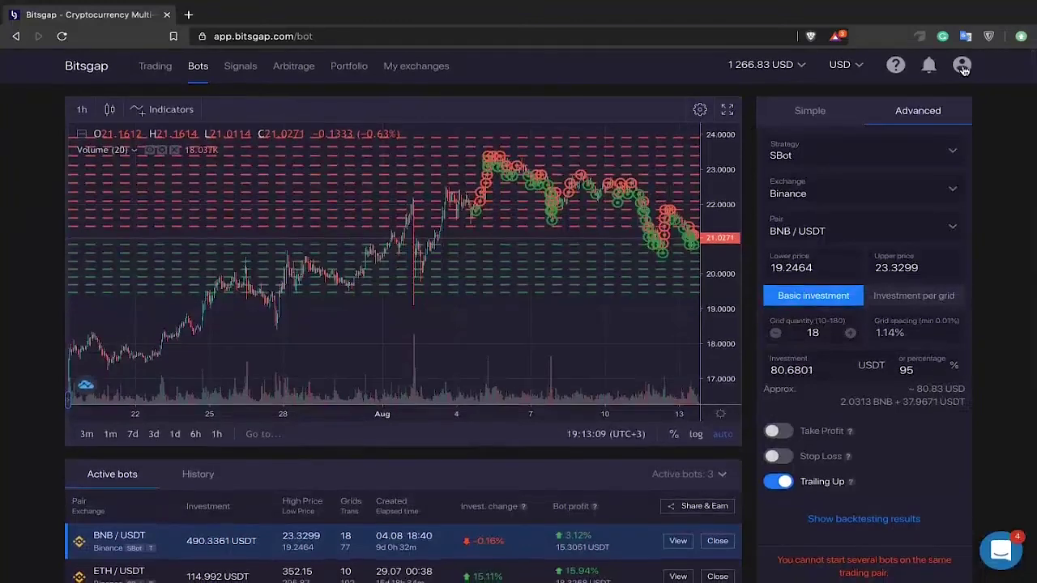
- Switch the trading account from live to demo mode
{"action": "left_click", "coordinate": [962, 65]}
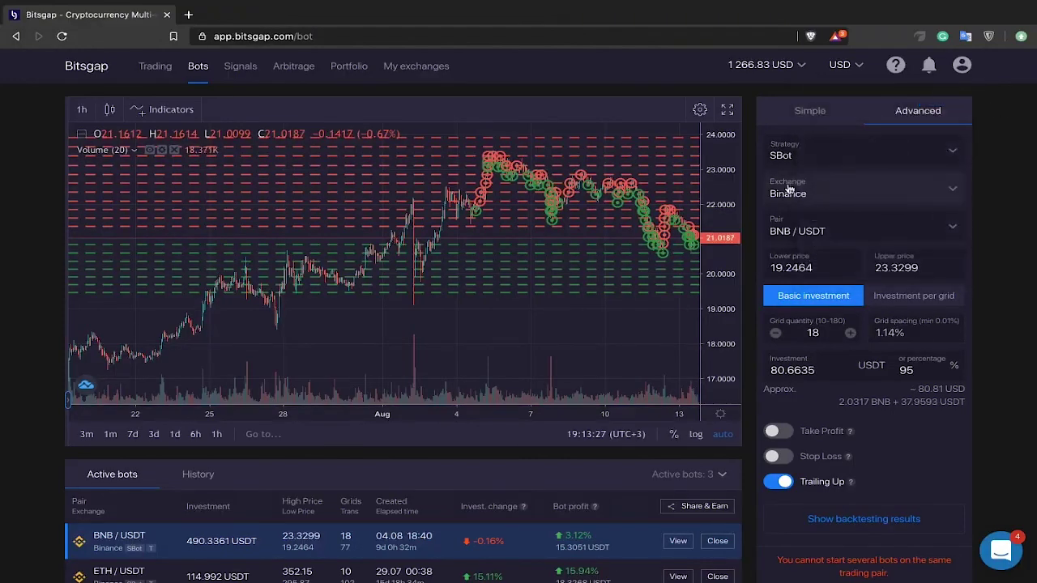
{"action": "scroll", "coordinate": [875, 146], "scroll_direction": "down", "scroll_amount": 1}
{"action": "scroll", "coordinate": [931, 105], "scroll_direction": "up", "scroll_amount": 1}
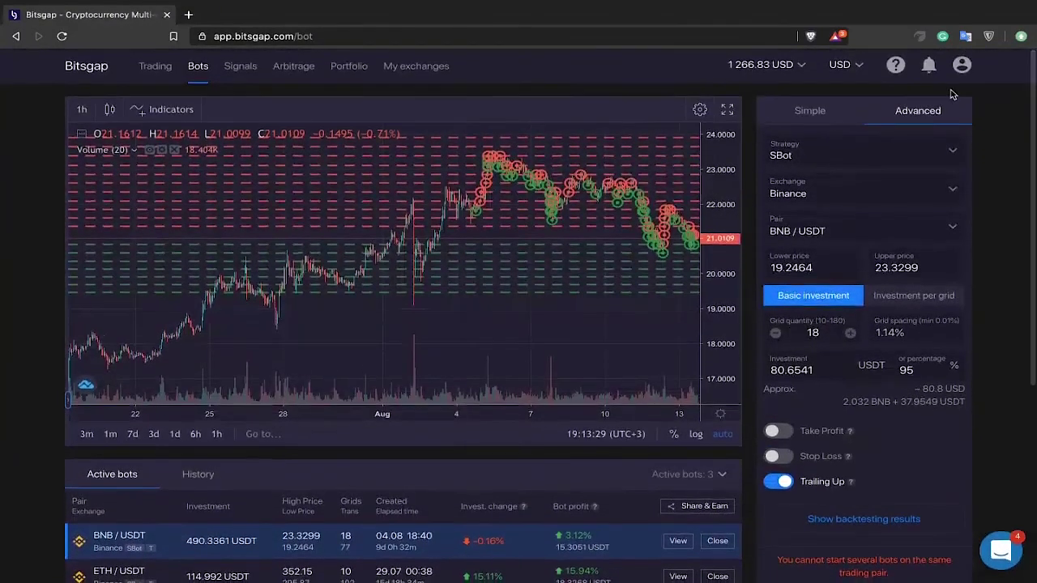
{"action": "mouse_move", "coordinate": [961, 66]}
{"action": "left_click", "coordinate": [942, 130]}
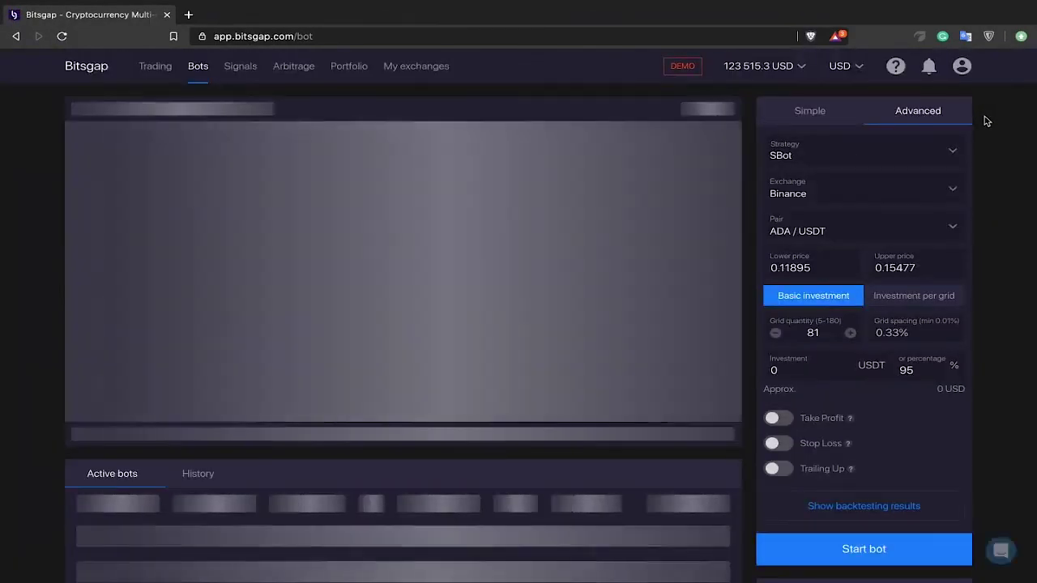
- Examine the demo account's active bots, comparing their pairs, investments, investment change and bot profit
{"action": "scroll", "coordinate": [745, 143], "scroll_direction": "down", "scroll_amount": 2}
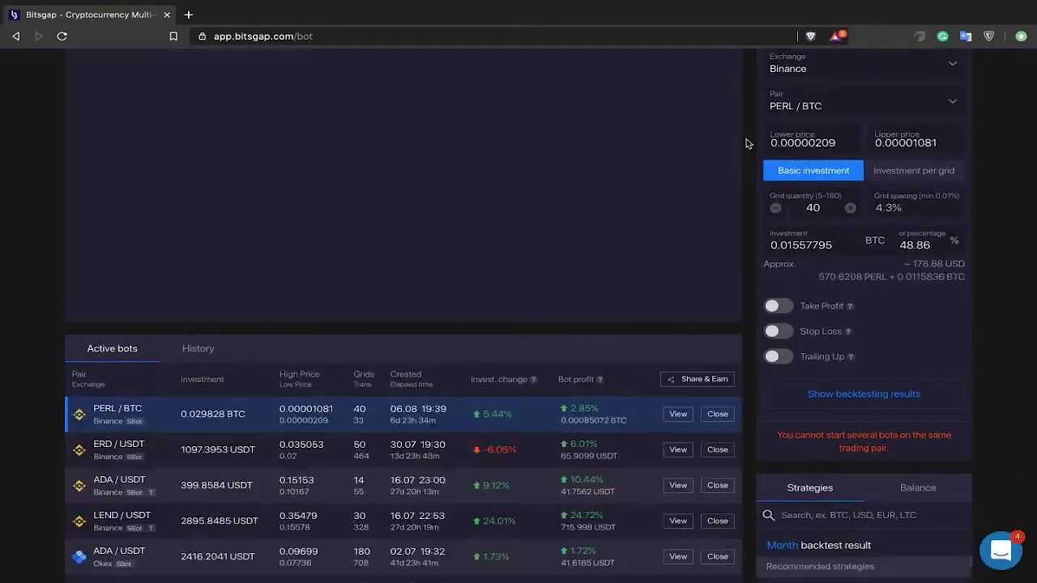
{"action": "scroll", "coordinate": [745, 143], "scroll_direction": "up", "scroll_amount": 2}
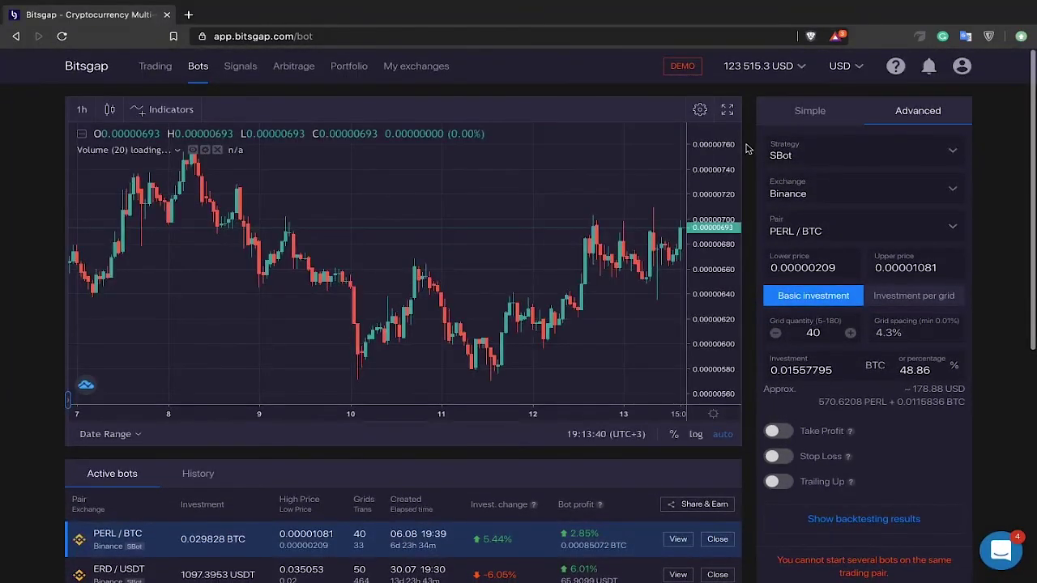
{"action": "scroll", "coordinate": [747, 147], "scroll_direction": "down", "scroll_amount": 5}
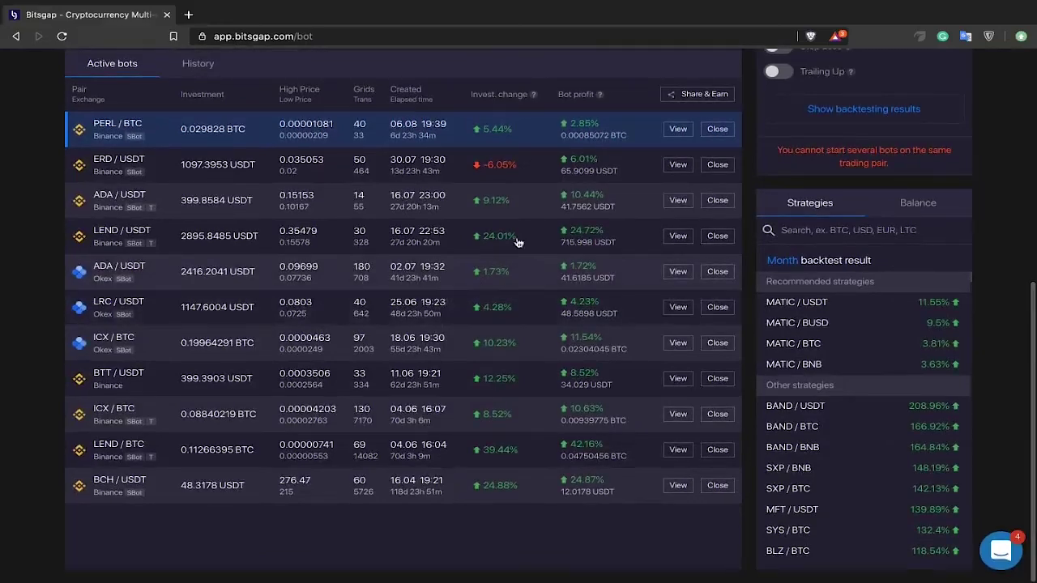
{"action": "scroll", "coordinate": [162, 114], "scroll_direction": "up", "scroll_amount": 3}
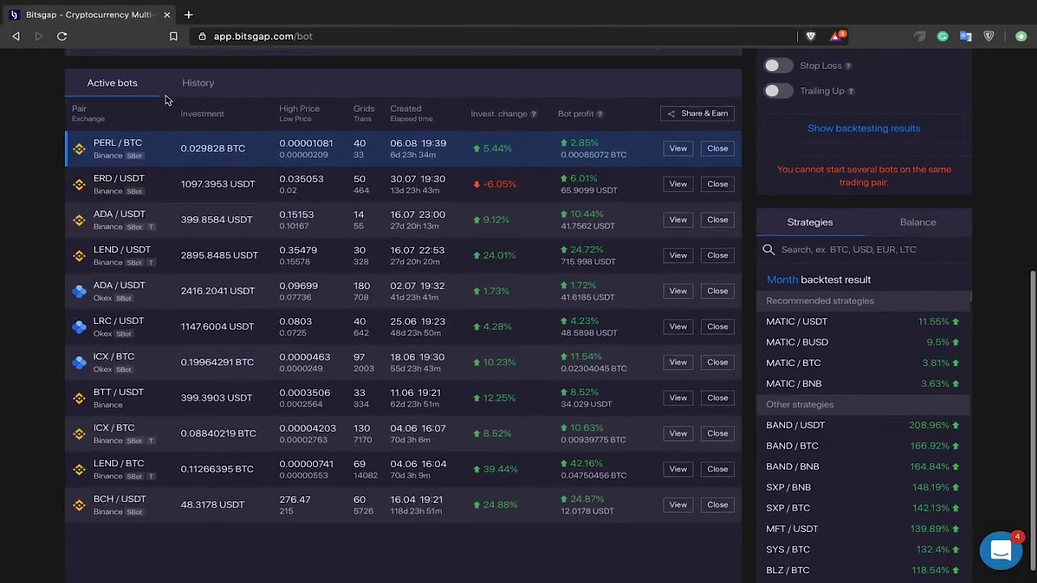
{"action": "scroll", "coordinate": [159, 124], "scroll_direction": "up", "scroll_amount": 2}
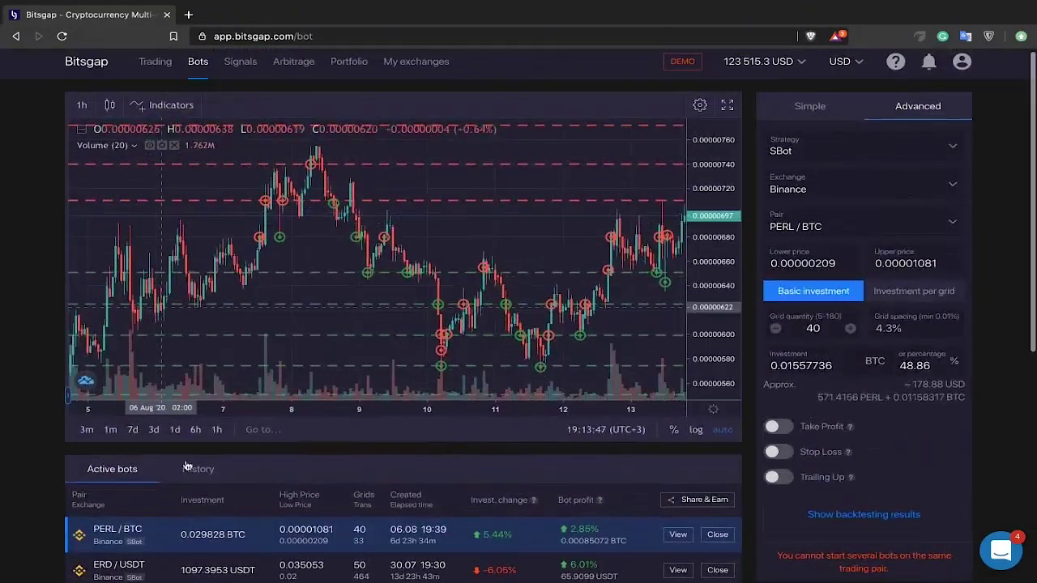
{"action": "scroll", "coordinate": [229, 329], "scroll_direction": "down", "scroll_amount": 2}
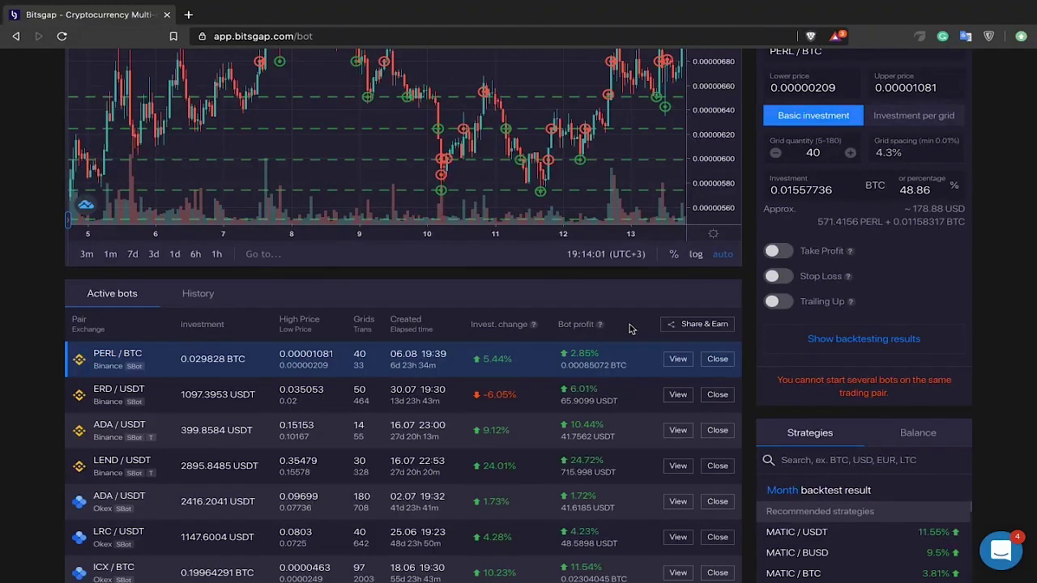
{"action": "scroll", "coordinate": [631, 328], "scroll_direction": "down", "scroll_amount": 2}
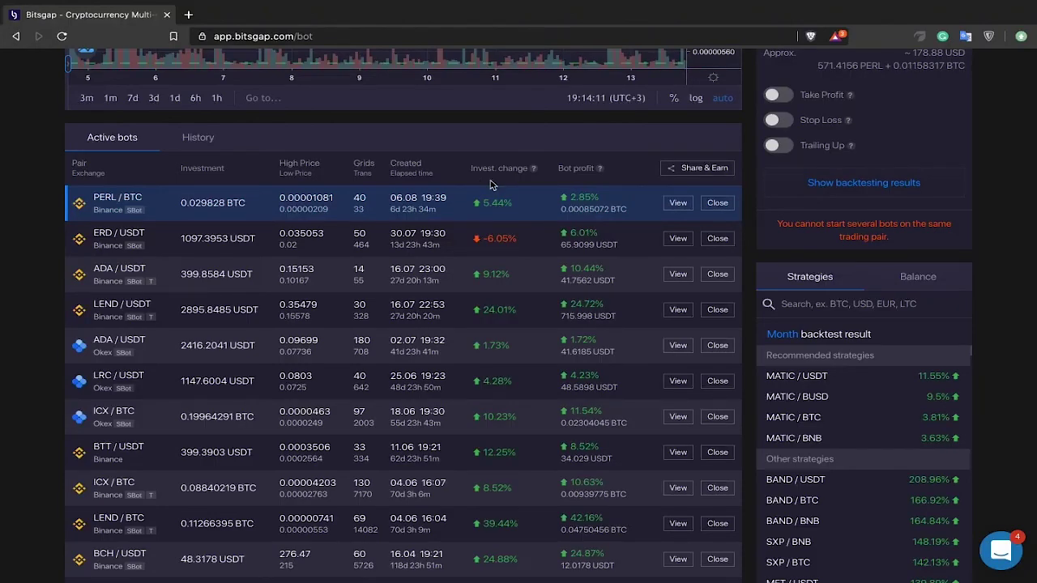
{"action": "scroll", "coordinate": [490, 184], "scroll_direction": "down", "scroll_amount": 1}
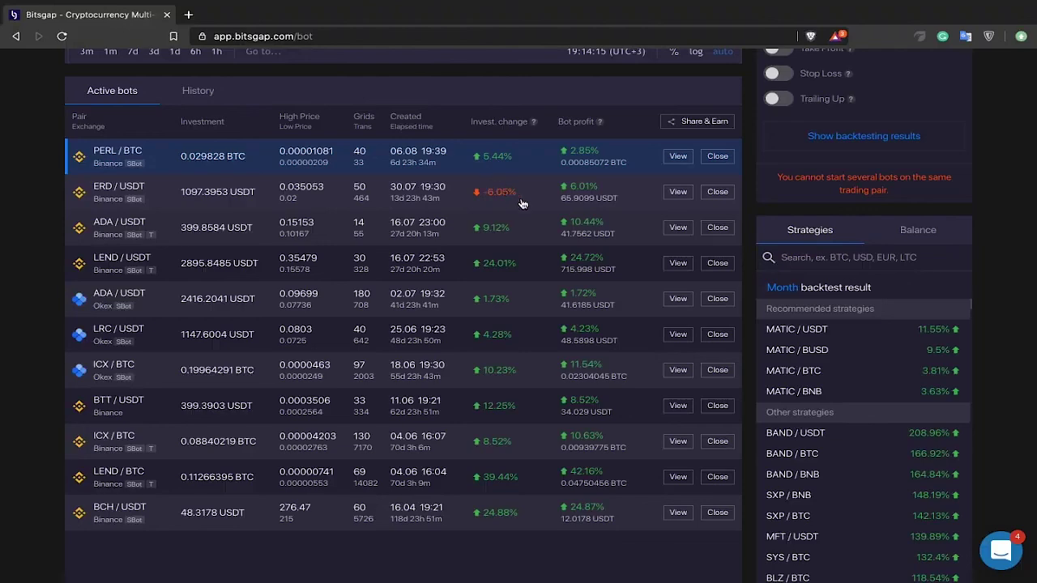
{"action": "mouse_move", "coordinate": [597, 166]}
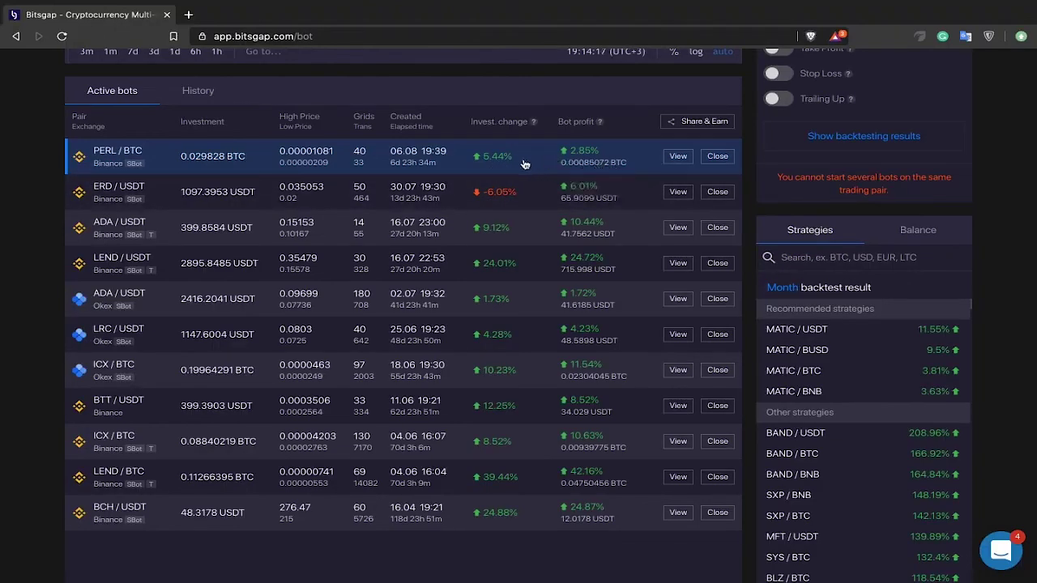
{"action": "scroll", "coordinate": [511, 166], "scroll_direction": "down", "scroll_amount": 1}
{"action": "scroll", "coordinate": [506, 170], "scroll_direction": "up", "scroll_amount": 1}
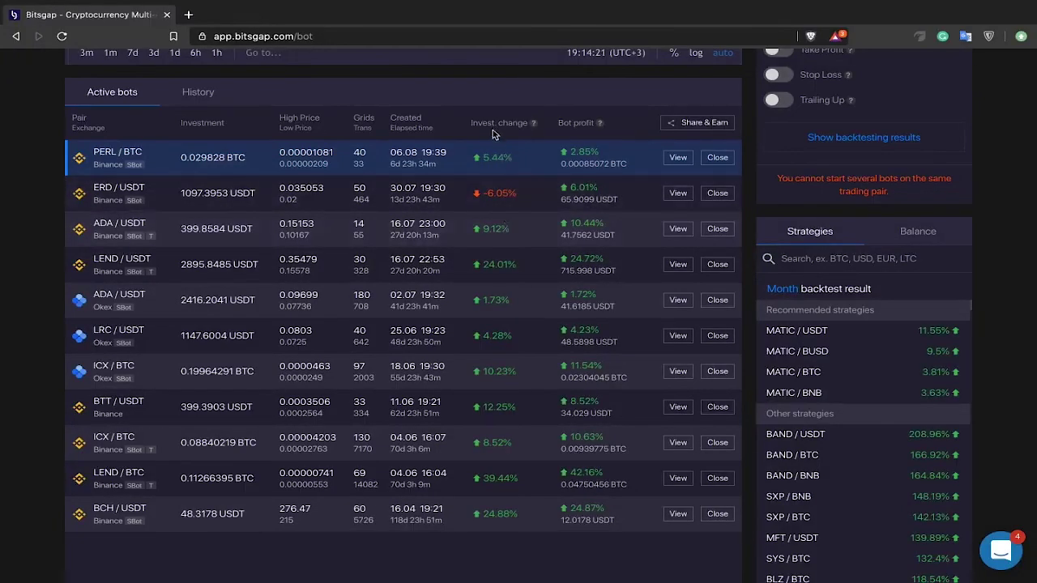
{"action": "scroll", "coordinate": [499, 162], "scroll_direction": "up", "scroll_amount": 5}
{"action": "scroll", "coordinate": [496, 243], "scroll_direction": "up", "scroll_amount": 5}
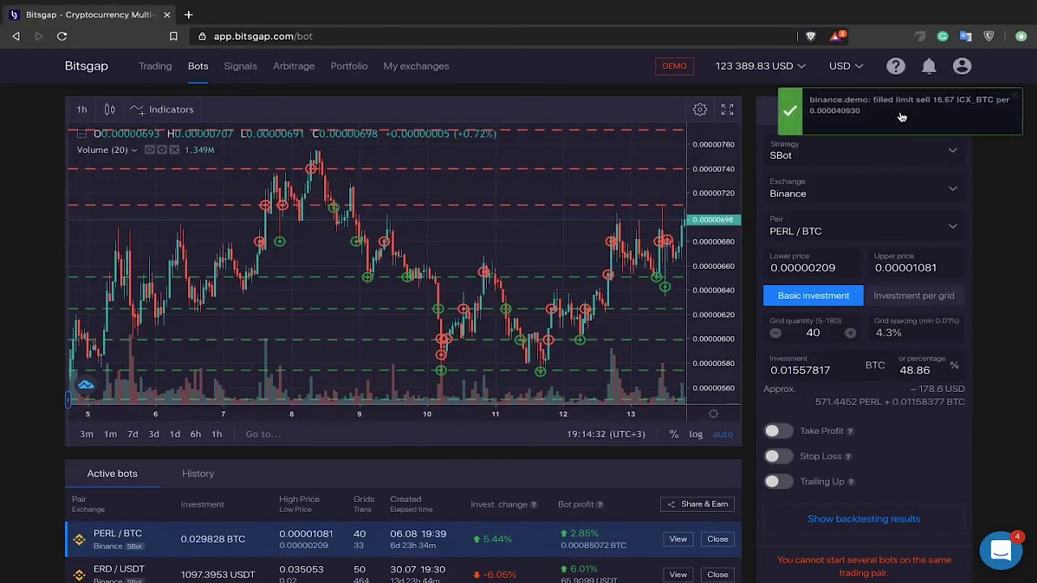
- Dismiss the filled-order notification and choose the SBot strategy for the PERL / BTC pair on Binance
{"action": "left_click_drag", "start_coordinate": [829, 118], "coordinate": [1035, 115]}
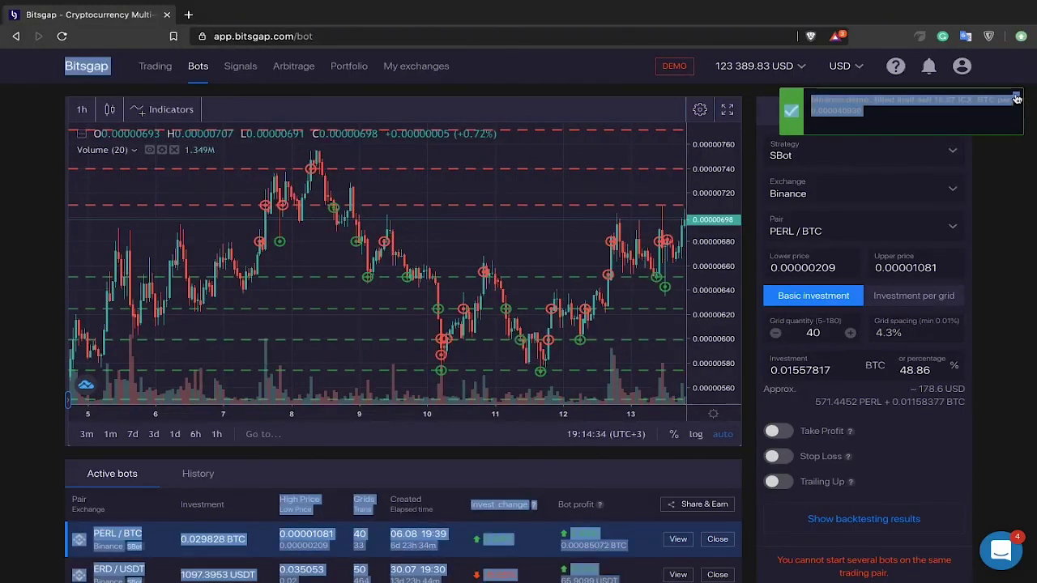
{"action": "left_click", "coordinate": [920, 153]}
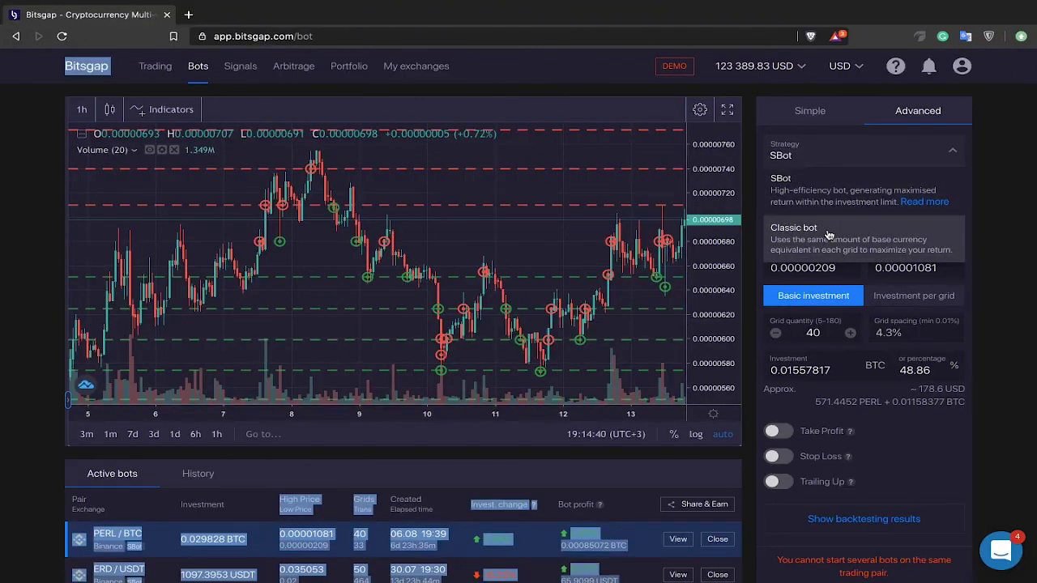
{"action": "left_click", "coordinate": [958, 153]}
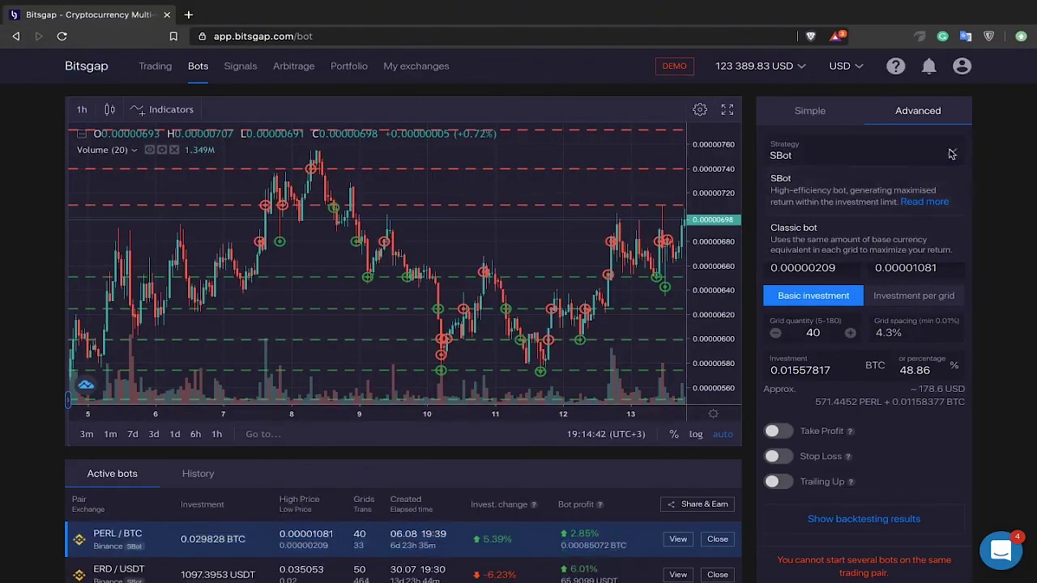
{"action": "left_click", "coordinate": [863, 156]}
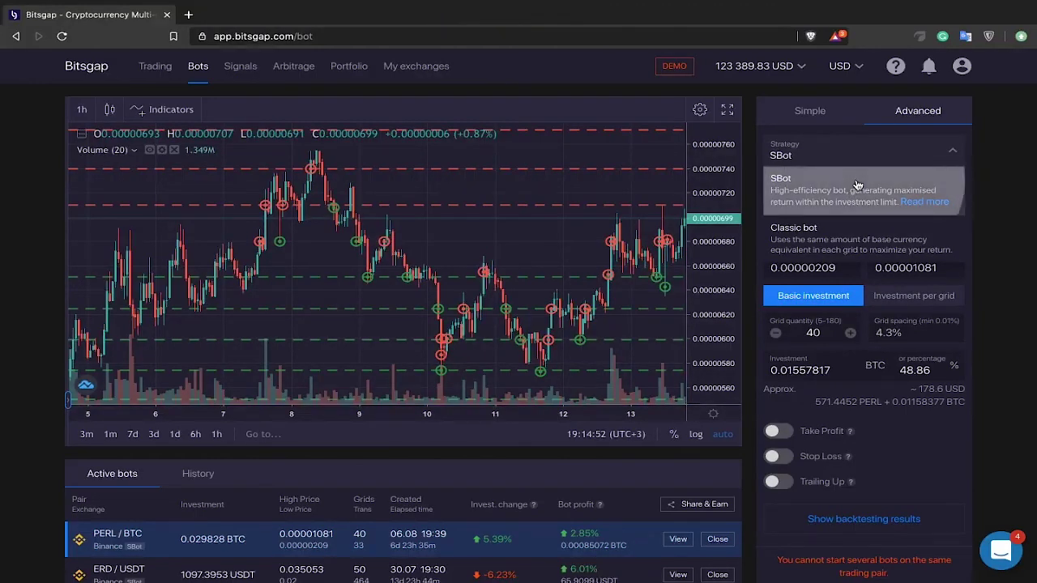
{"action": "left_click", "coordinate": [857, 185]}
- Set the PERL / BTC grid's lower limit price to 0.00000471 and its upper limit price to 0.00000788 on the chart
{"action": "left_click_drag", "start_coordinate": [624, 169], "coordinate": [562, 143]}
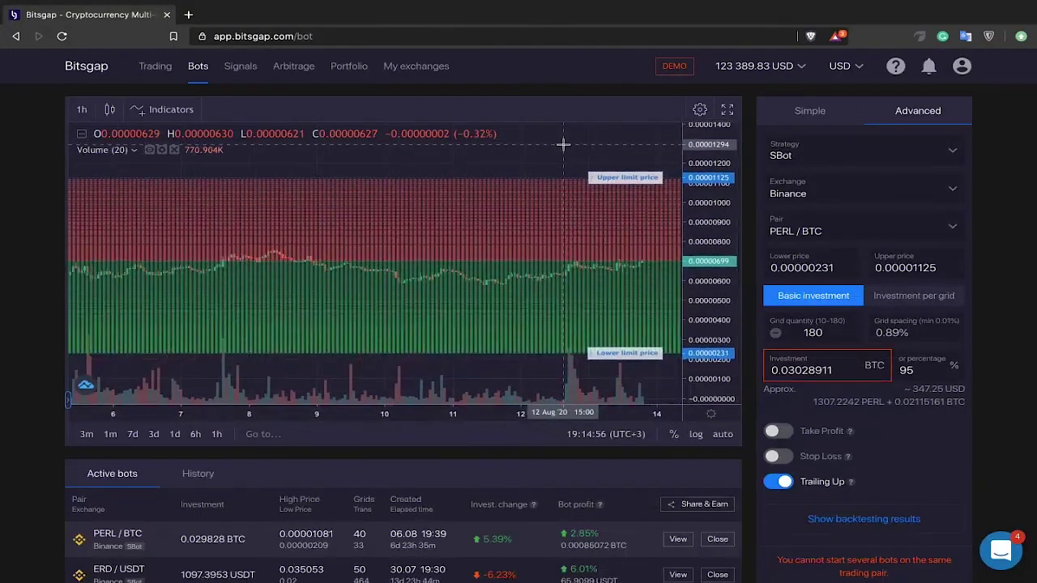
{"action": "scroll", "coordinate": [572, 155], "scroll_direction": "down", "scroll_amount": 5}
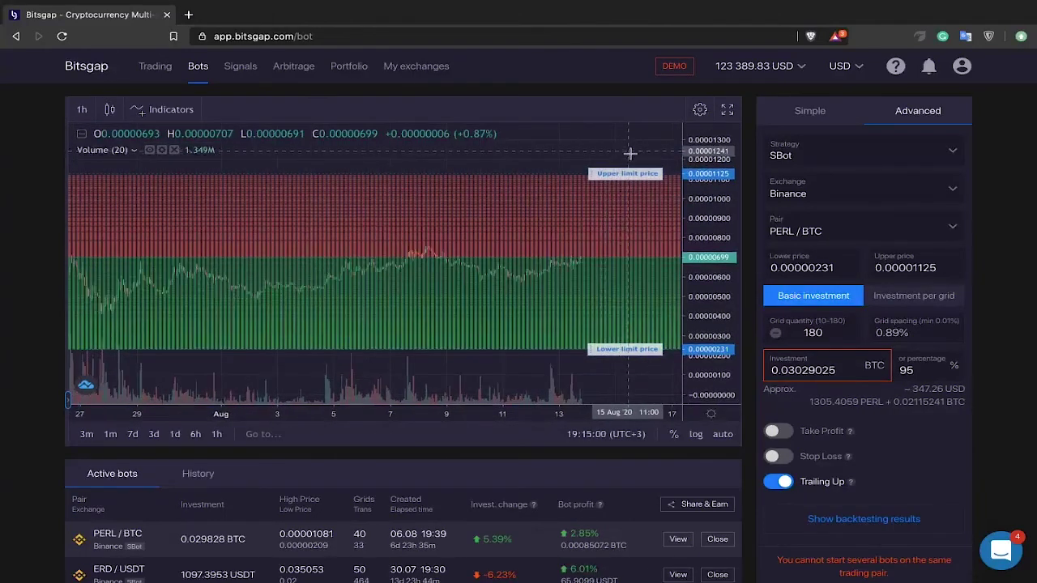
{"action": "left_click_drag", "start_coordinate": [641, 162], "coordinate": [673, 187]}
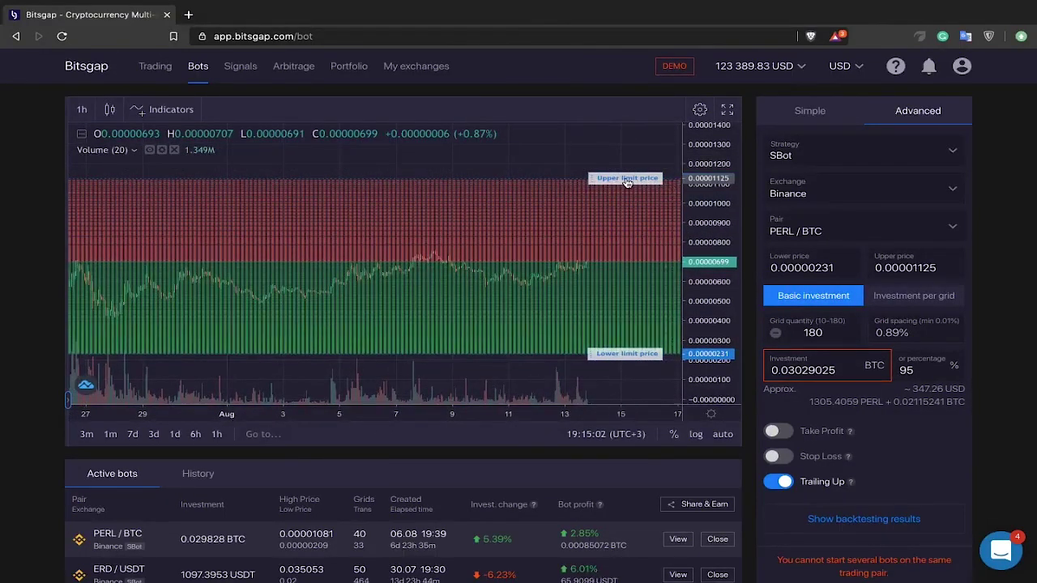
{"action": "left_click_drag", "start_coordinate": [532, 146], "coordinate": [558, 145]}
{"action": "left_click_drag", "start_coordinate": [534, 153], "coordinate": [499, 153]}
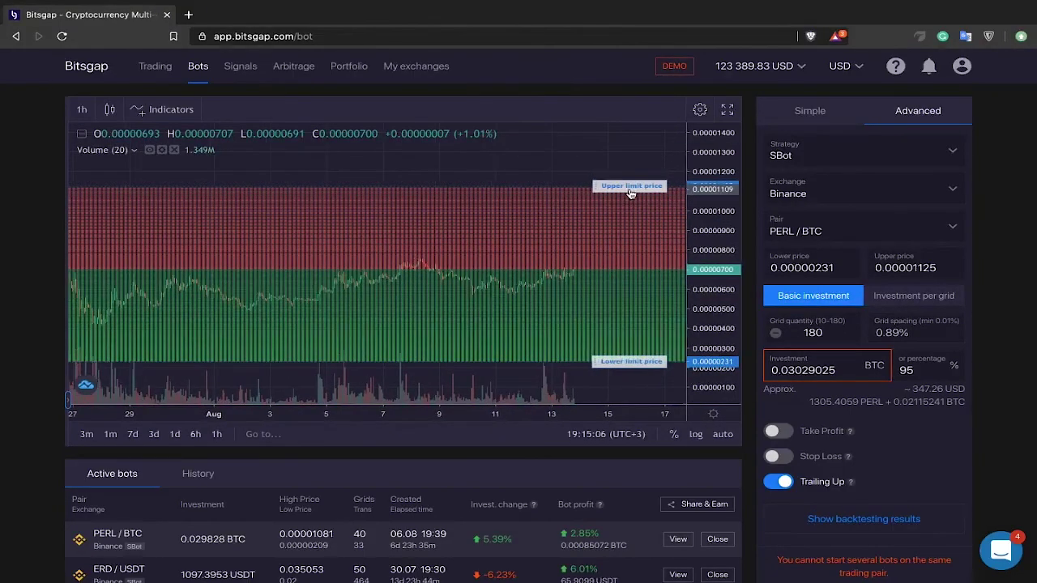
{"action": "left_click_drag", "start_coordinate": [631, 193], "coordinate": [642, 222]}
{"action": "left_click_drag", "start_coordinate": [615, 362], "coordinate": [625, 315]}
{"action": "left_click_drag", "start_coordinate": [712, 316], "coordinate": [713, 275]}
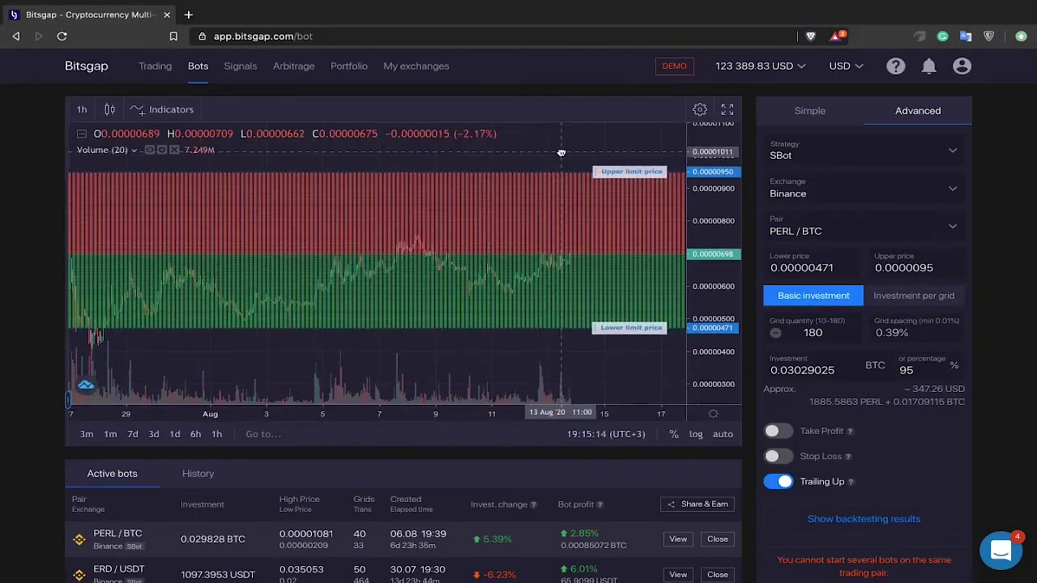
{"action": "left_click_drag", "start_coordinate": [642, 176], "coordinate": [640, 225]}
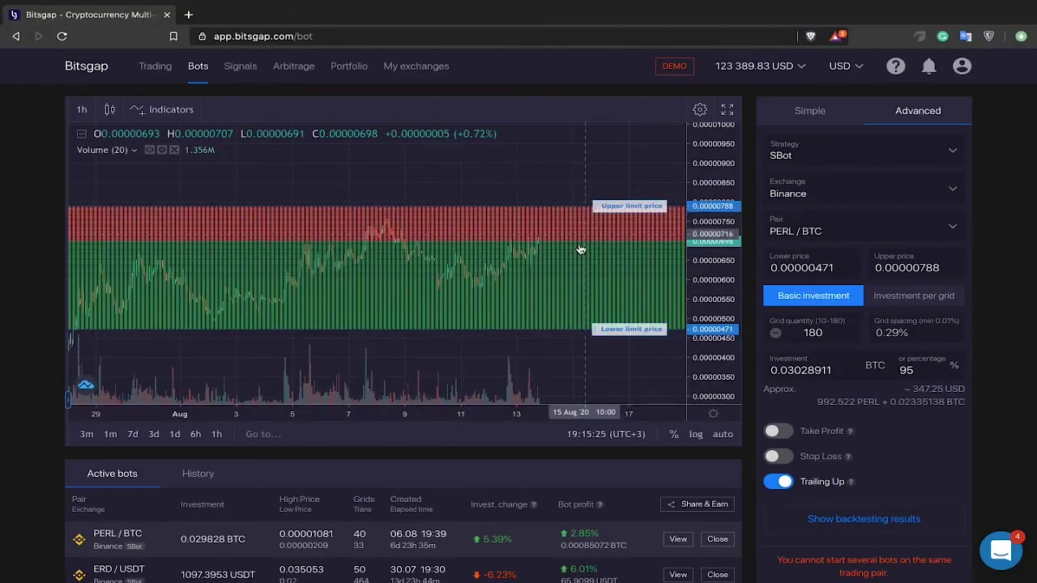
- Inspect the adjusted grid range on the chart and the bot's BTC investment with its approximate USD value
{"action": "scroll", "coordinate": [523, 194], "scroll_direction": "down", "scroll_amount": 1}
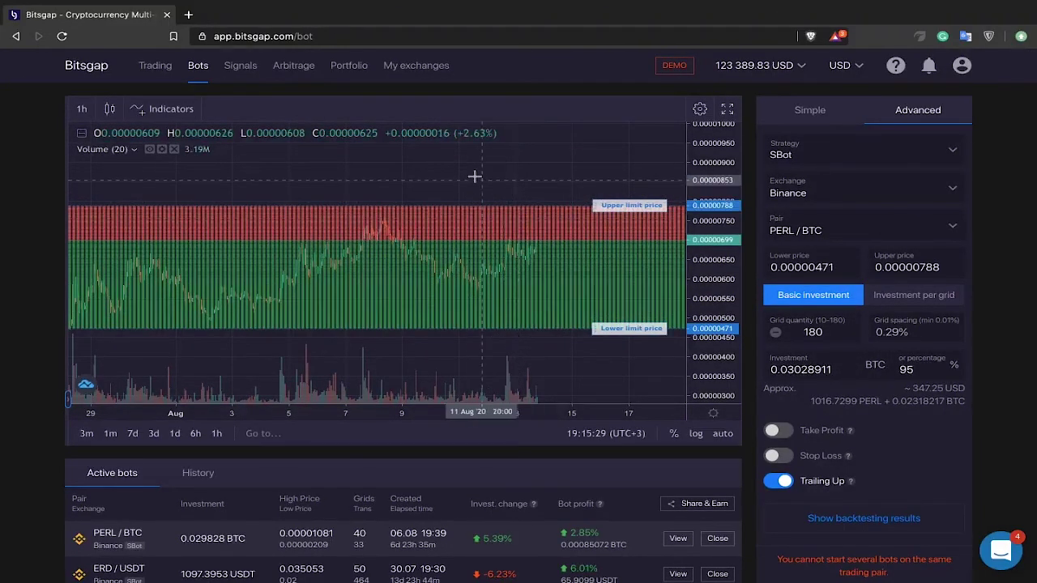
{"action": "scroll", "coordinate": [474, 176], "scroll_direction": "down", "scroll_amount": 2}
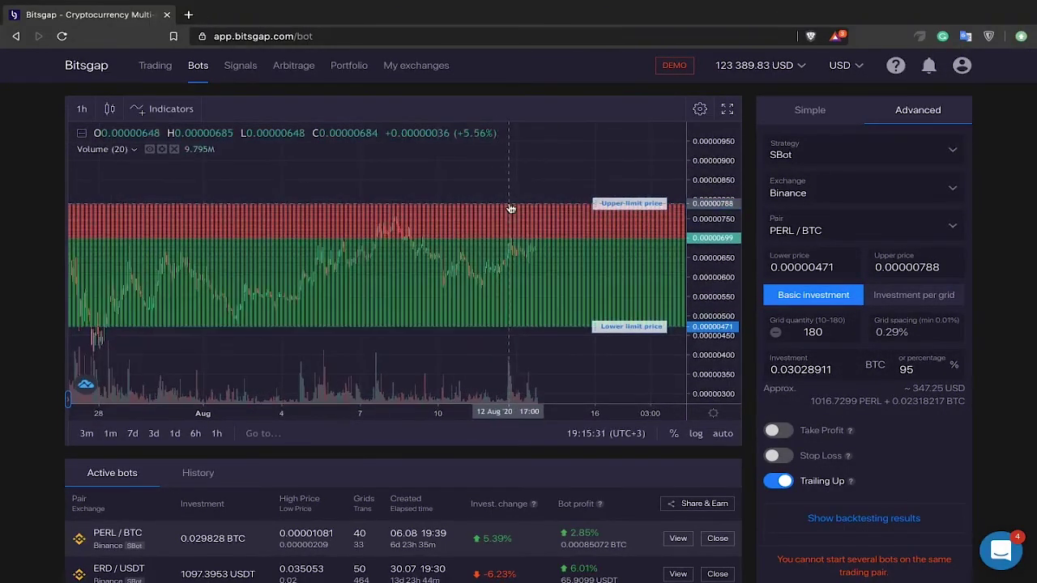
{"action": "scroll", "coordinate": [523, 173], "scroll_direction": "right", "scroll_amount": 2}
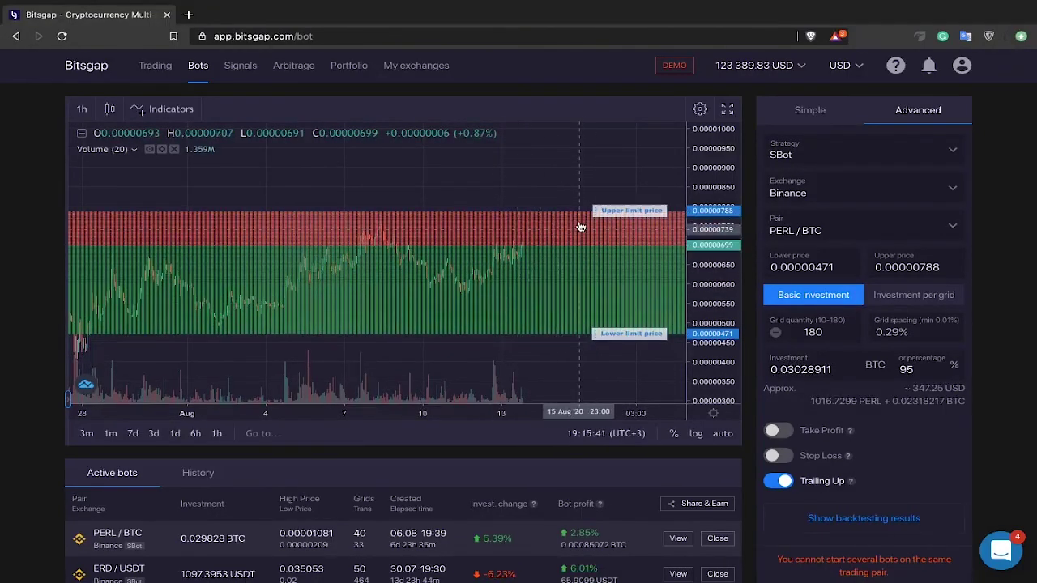
{"action": "scroll", "coordinate": [851, 394], "scroll_direction": "down", "scroll_amount": 1}
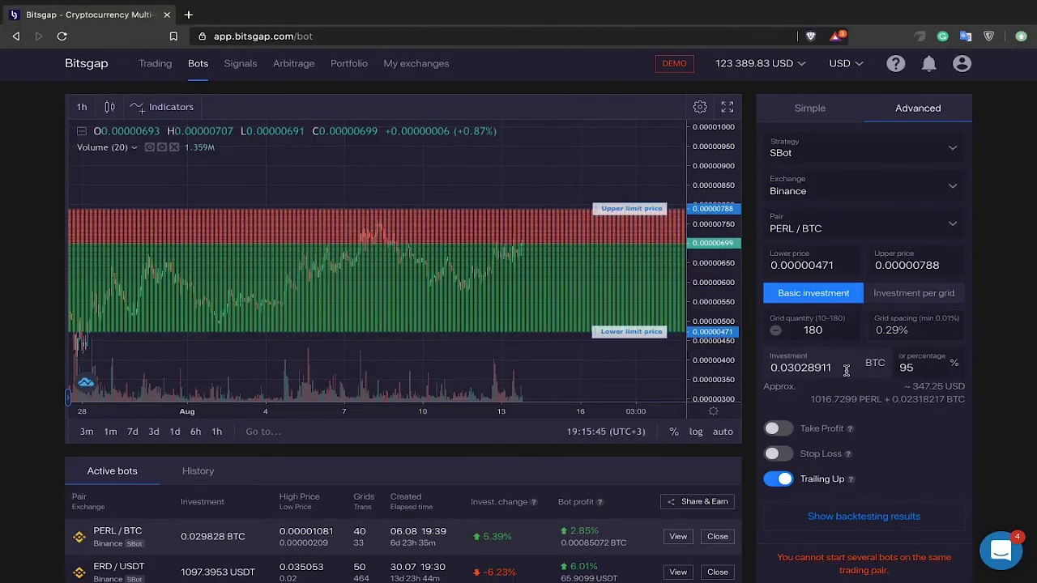
{"action": "double_click", "coordinate": [797, 368]}
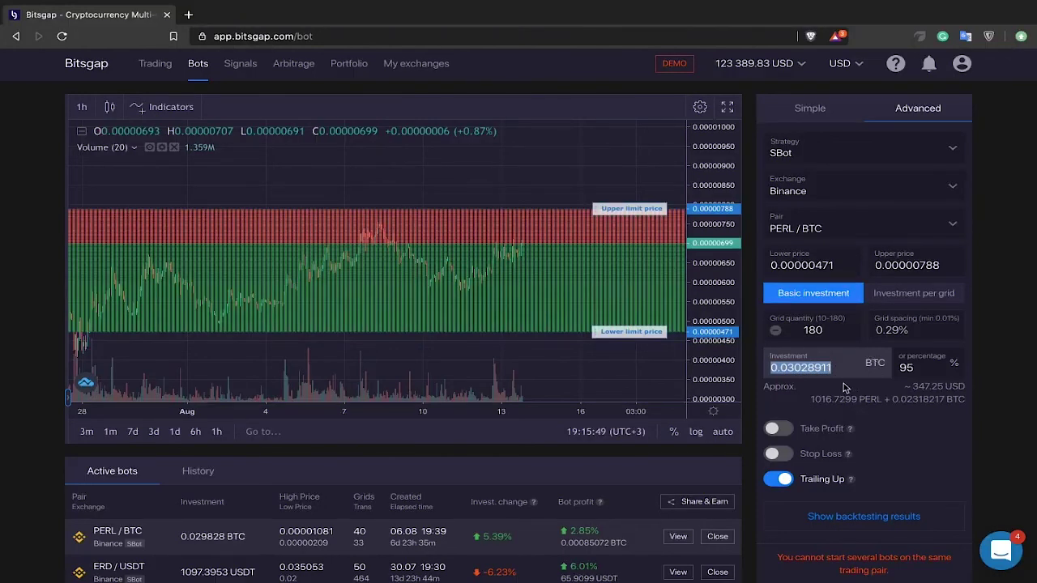
{"action": "left_click", "coordinate": [905, 388]}
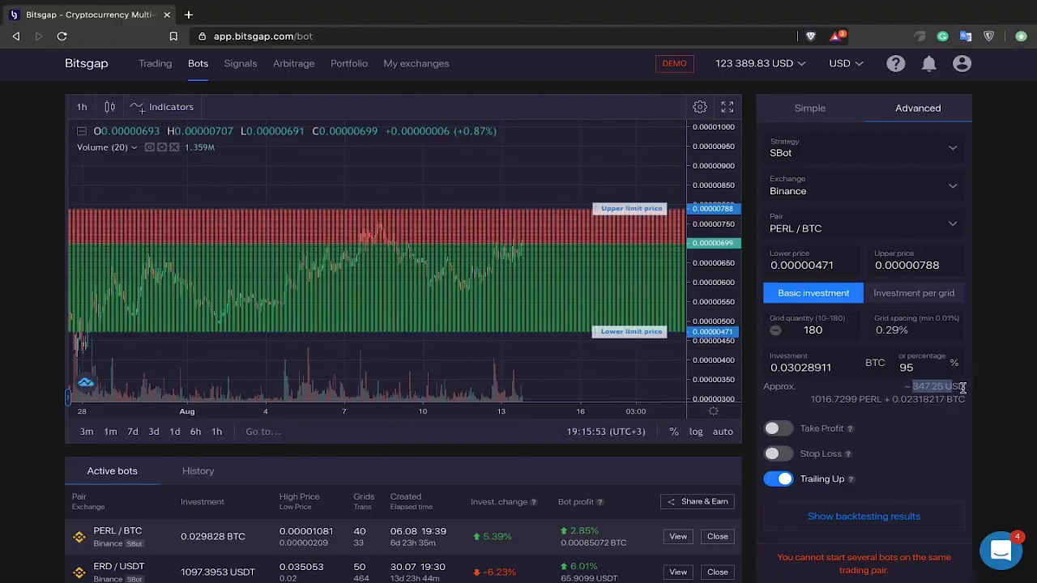
{"action": "left_click", "coordinate": [958, 387]}
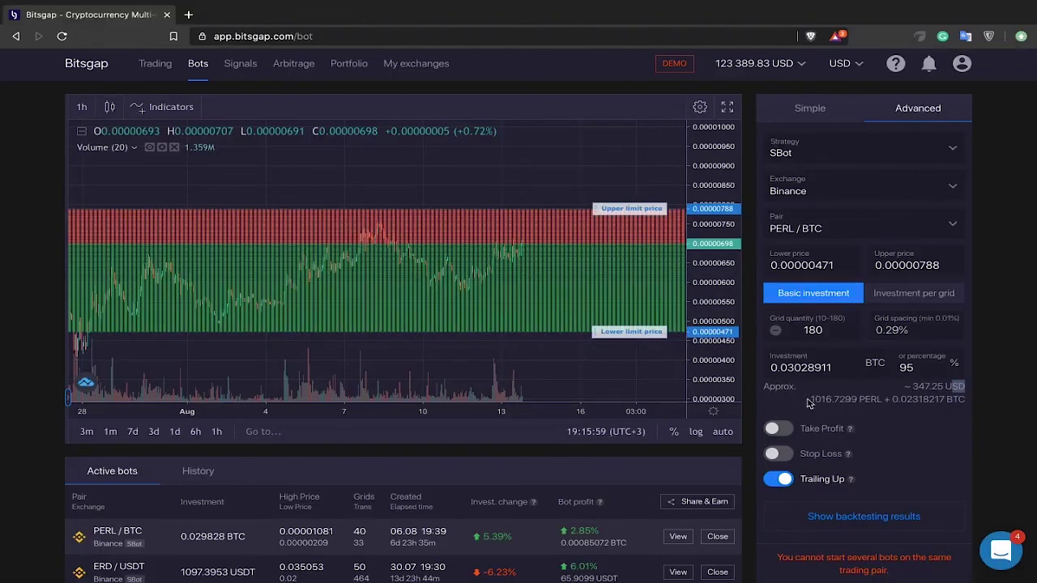
- Examine how the approximate investment is split between PERL and BTC, comparing both amounts with the grid on the chart
{"action": "left_click_drag", "start_coordinate": [808, 401], "coordinate": [879, 399]}
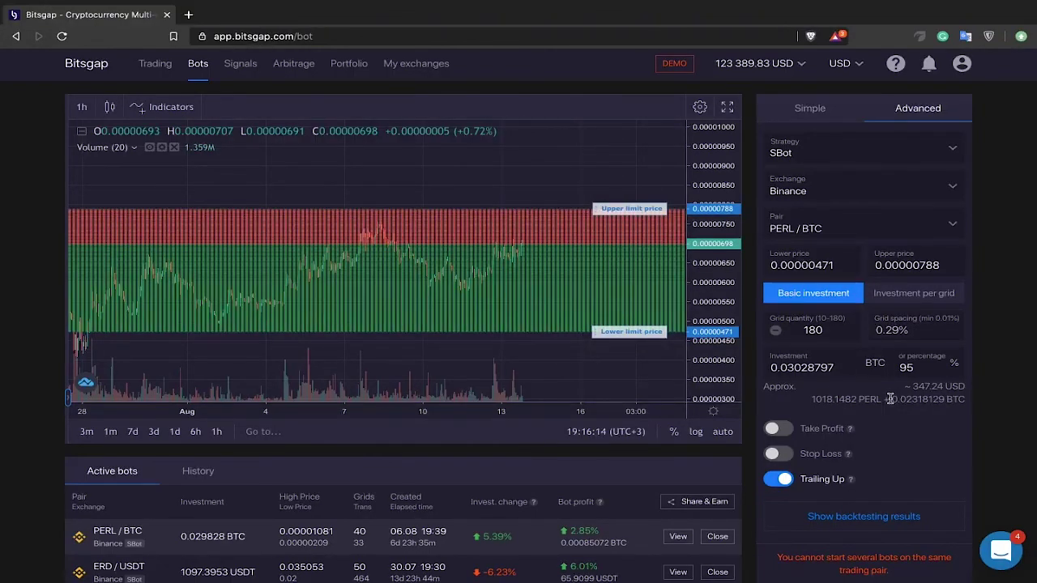
{"action": "left_click_drag", "start_coordinate": [889, 399], "coordinate": [929, 399]}
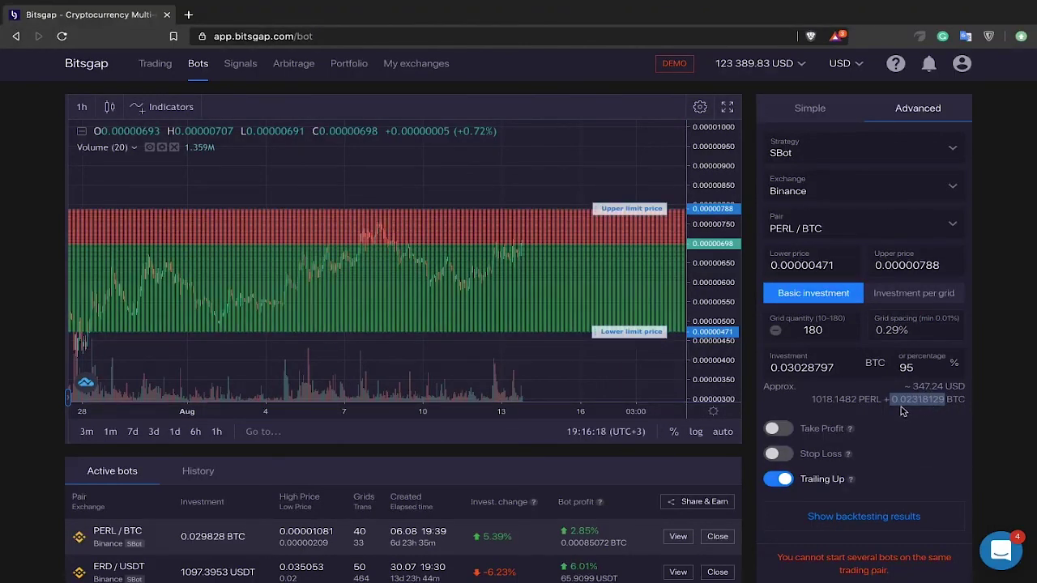
{"action": "left_click", "coordinate": [898, 398]}
{"action": "left_click_drag", "start_coordinate": [945, 399], "coordinate": [891, 400]}
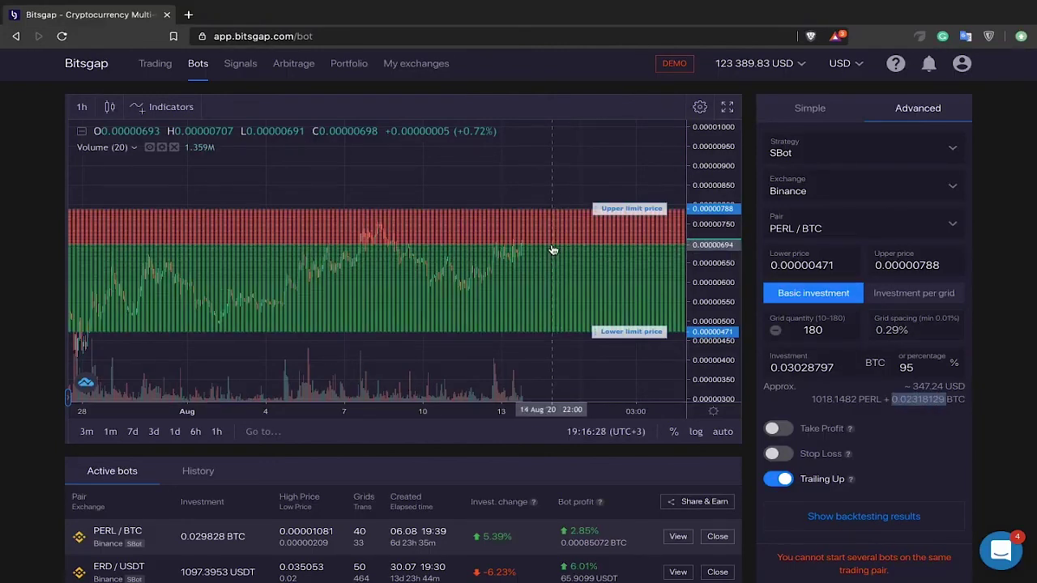
{"action": "left_click_drag", "start_coordinate": [534, 192], "coordinate": [544, 157]}
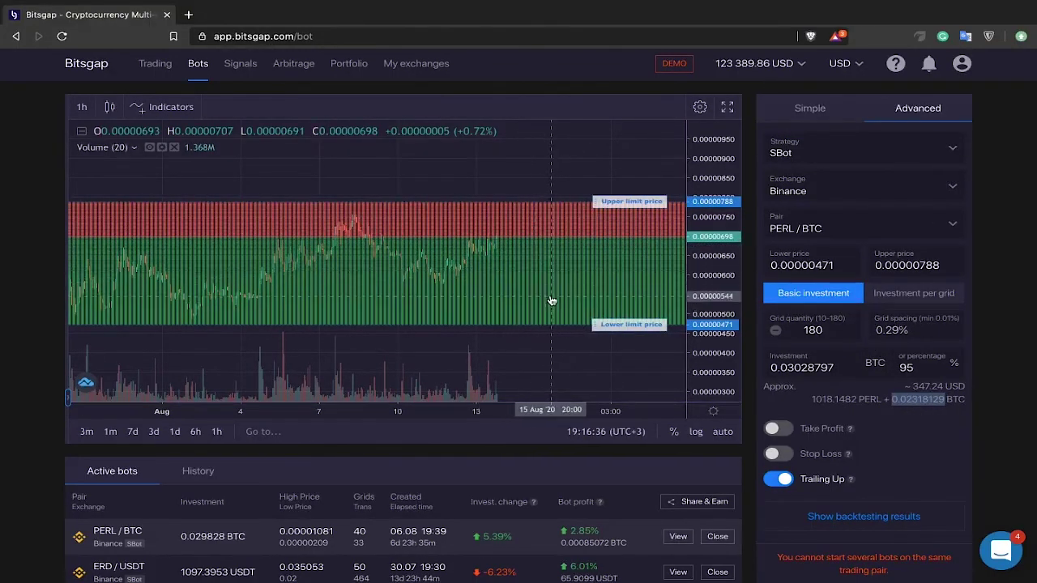
{"action": "left_click", "coordinate": [878, 400]}
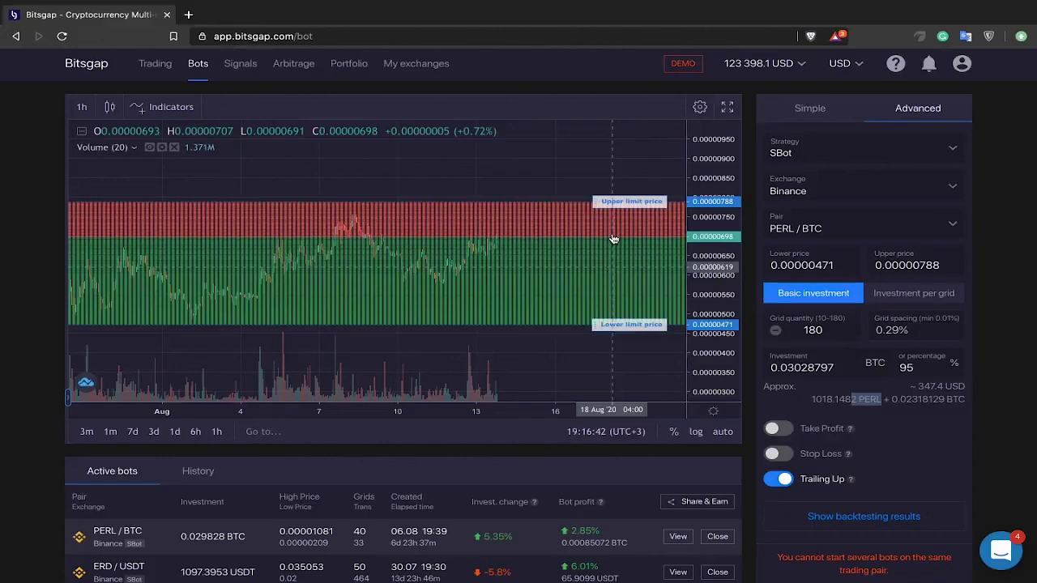
- Set the grid's upper limit price to 0.0000098 and lower limit price to 0.00000589 on the chart, checking the required PERL amount
{"action": "scroll", "coordinate": [565, 169], "scroll_direction": "right", "scroll_amount": 3}
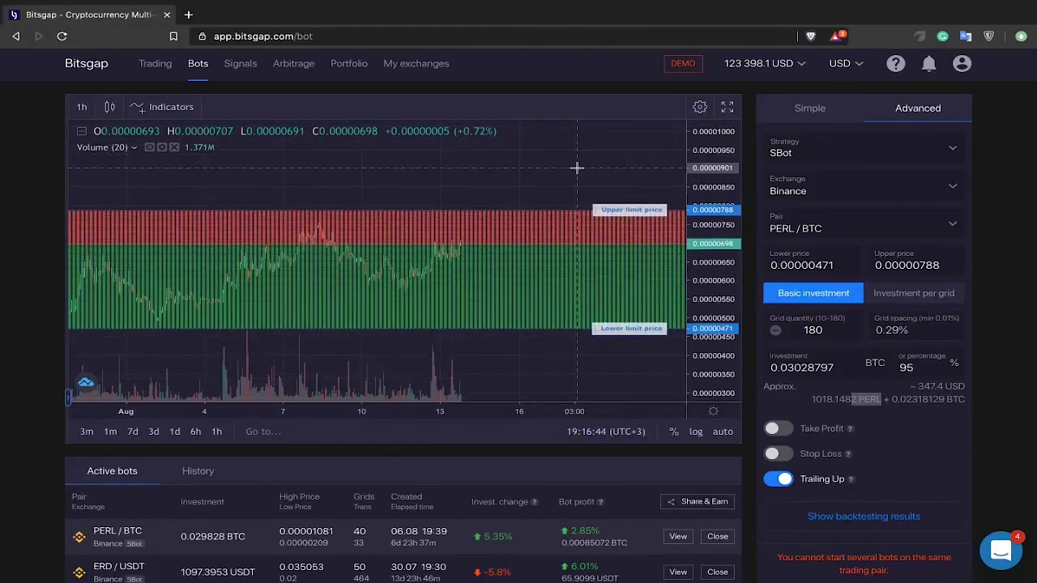
{"action": "left_click_drag", "start_coordinate": [631, 223], "coordinate": [634, 176]}
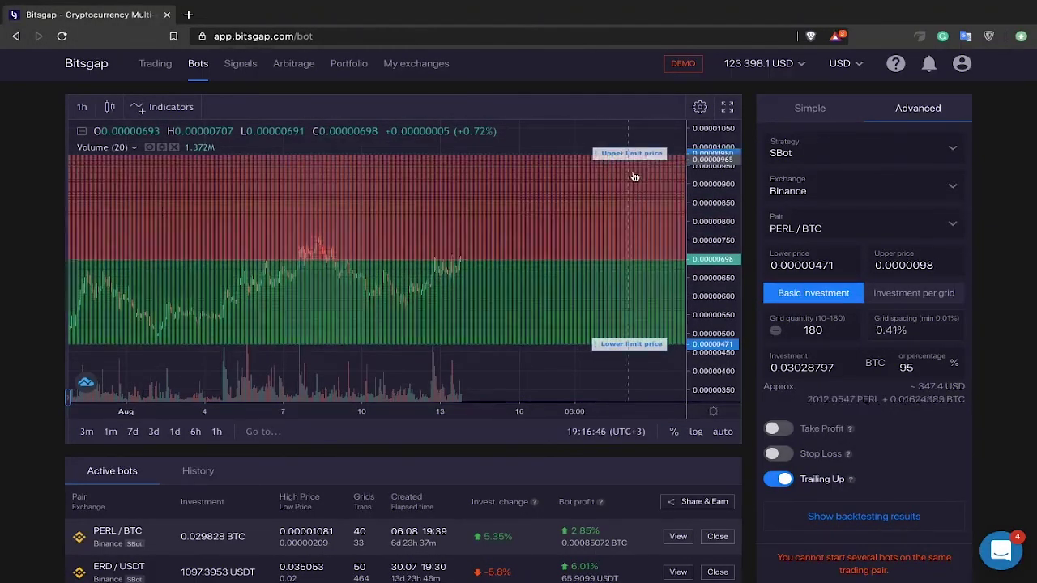
{"action": "left_click_drag", "start_coordinate": [630, 344], "coordinate": [631, 300]}
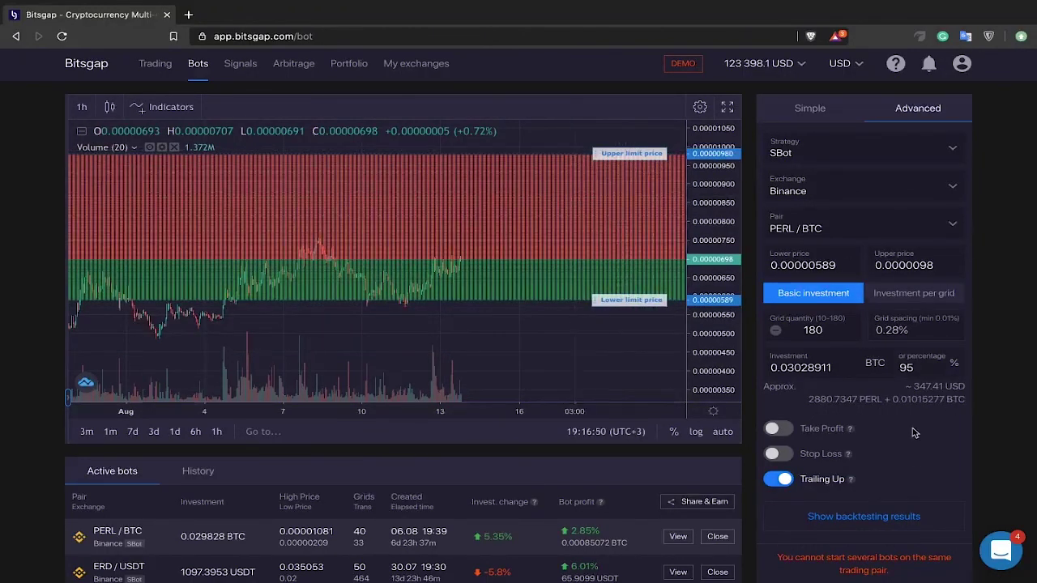
{"action": "left_click_drag", "start_coordinate": [808, 404], "coordinate": [876, 400]}
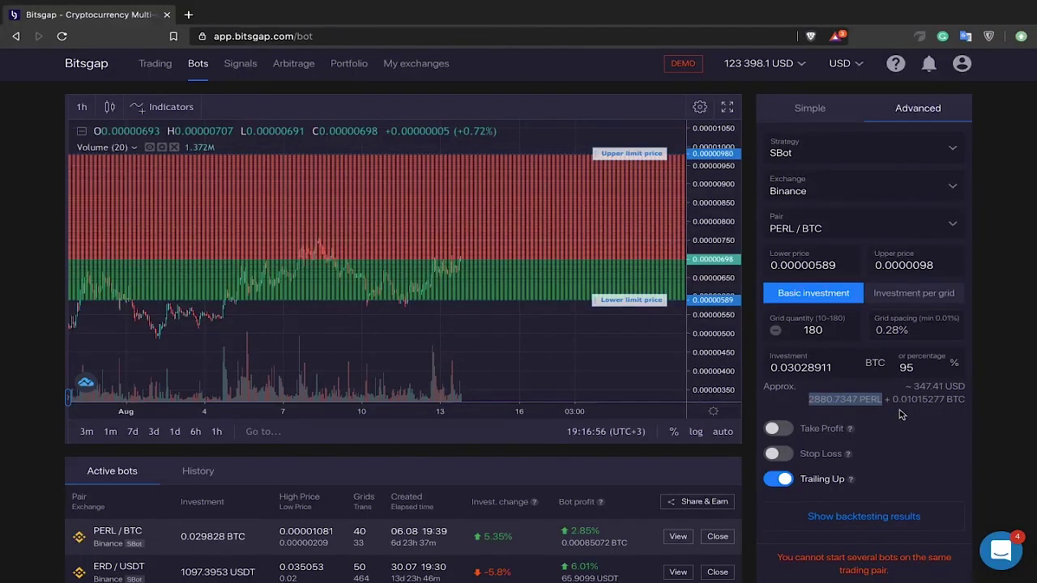
- Read the restriction notice below the PERL / BTC bot settings and check the active bots list for the same pair
{"action": "scroll", "coordinate": [901, 415], "scroll_direction": "down", "scroll_amount": 1}
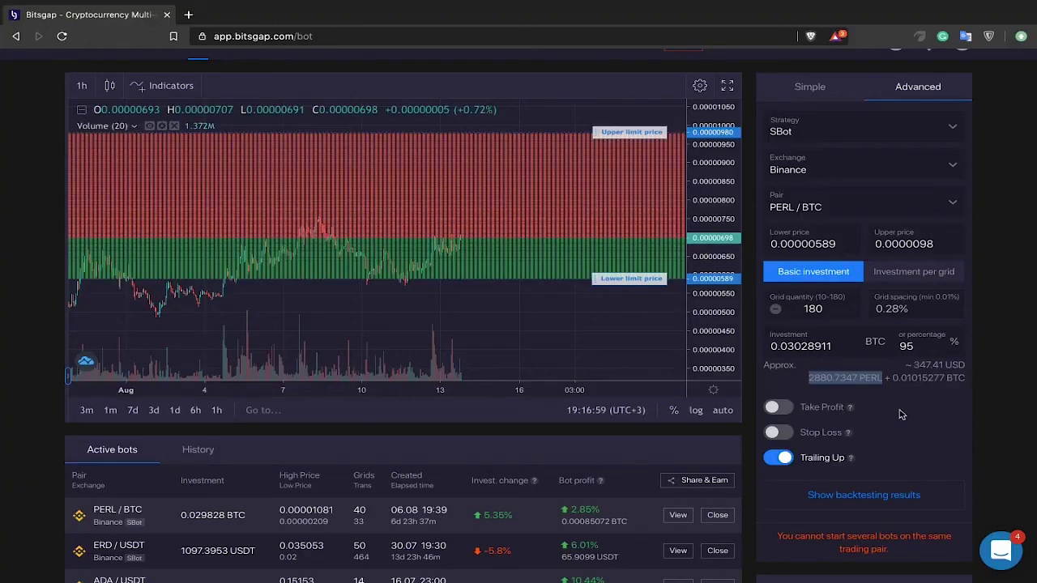
{"action": "scroll", "coordinate": [902, 415], "scroll_direction": "down", "scroll_amount": 4}
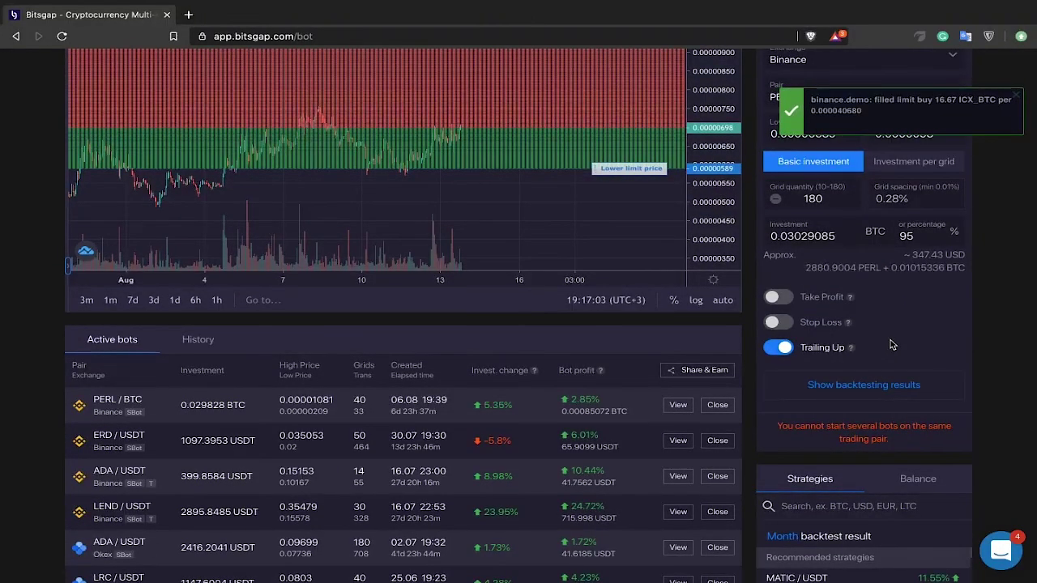
{"action": "scroll", "coordinate": [867, 368], "scroll_direction": "up", "scroll_amount": 3}
{"action": "scroll", "coordinate": [843, 389], "scroll_direction": "down", "scroll_amount": 3}
{"action": "left_click_drag", "start_coordinate": [774, 435], "coordinate": [917, 446]}
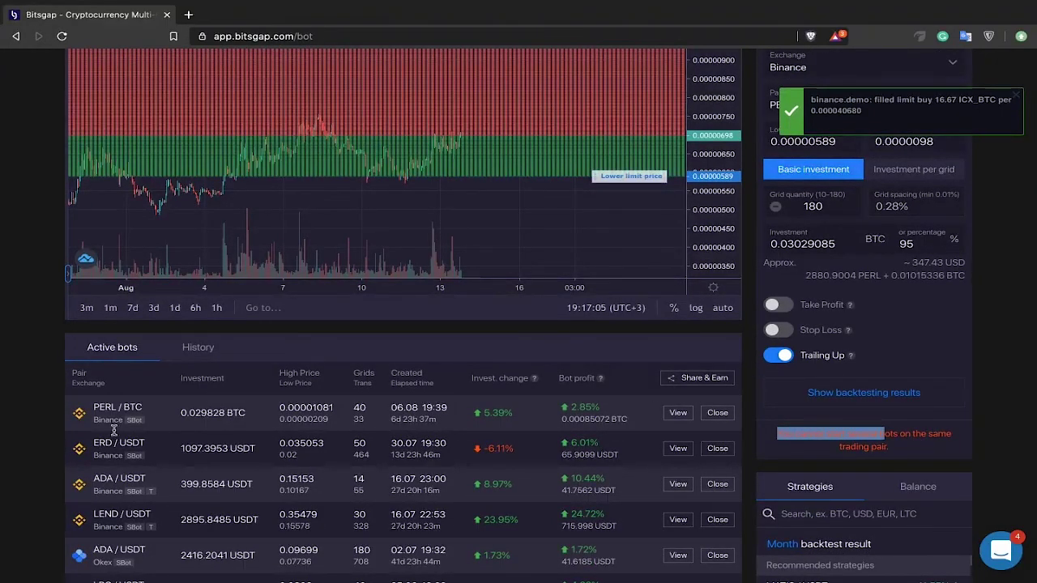
{"action": "scroll", "coordinate": [931, 397], "scroll_direction": "up", "scroll_amount": 1}
{"action": "scroll", "coordinate": [988, 392], "scroll_direction": "down", "scroll_amount": 4}
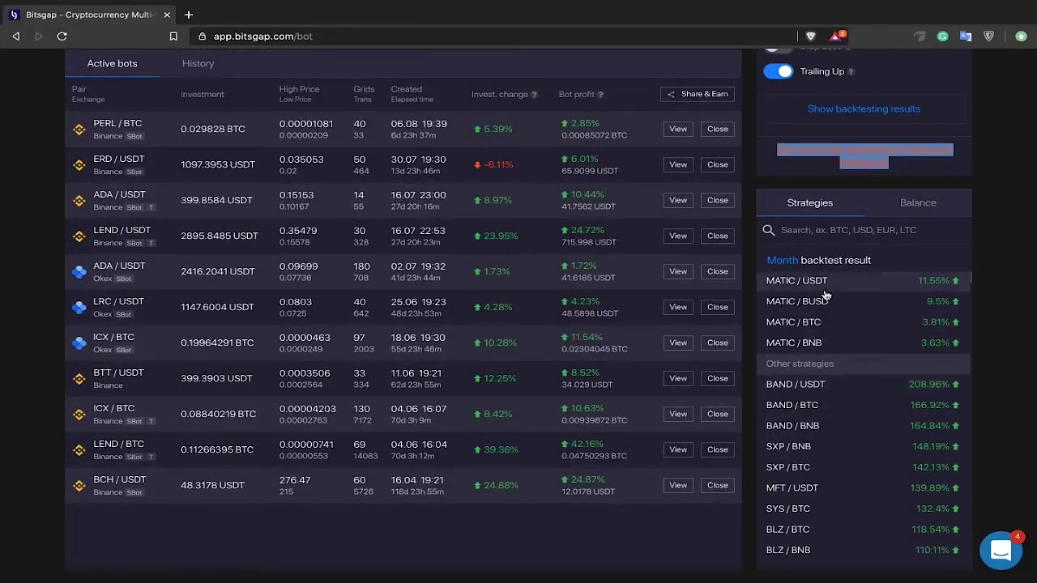
- Show the Binance balance by currency alongside the active bots list
{"action": "scroll", "coordinate": [931, 211], "scroll_direction": "up", "scroll_amount": 3}
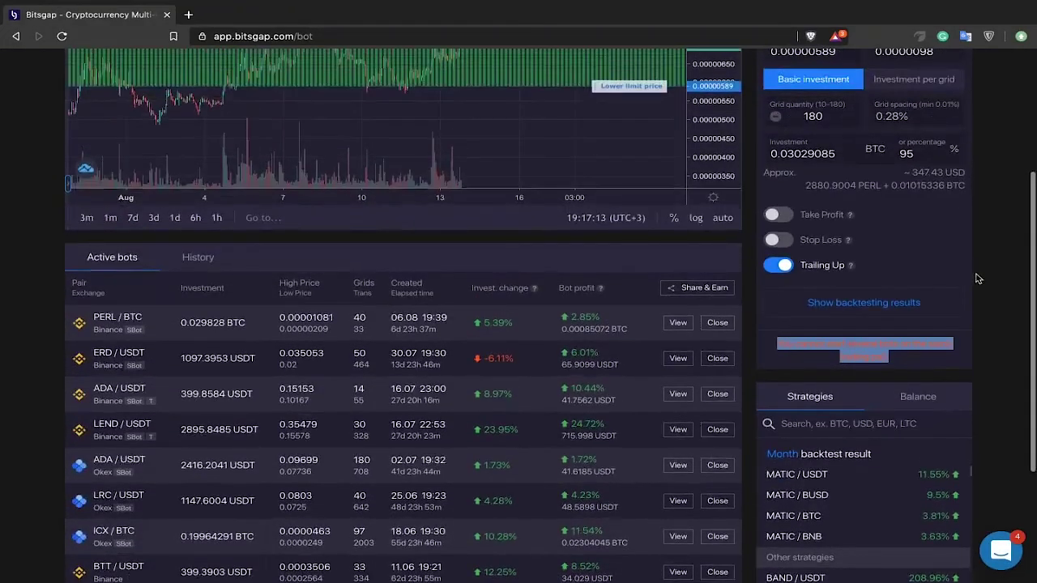
{"action": "scroll", "coordinate": [919, 247], "scroll_direction": "down", "scroll_amount": 2}
{"action": "left_click", "coordinate": [917, 241]}
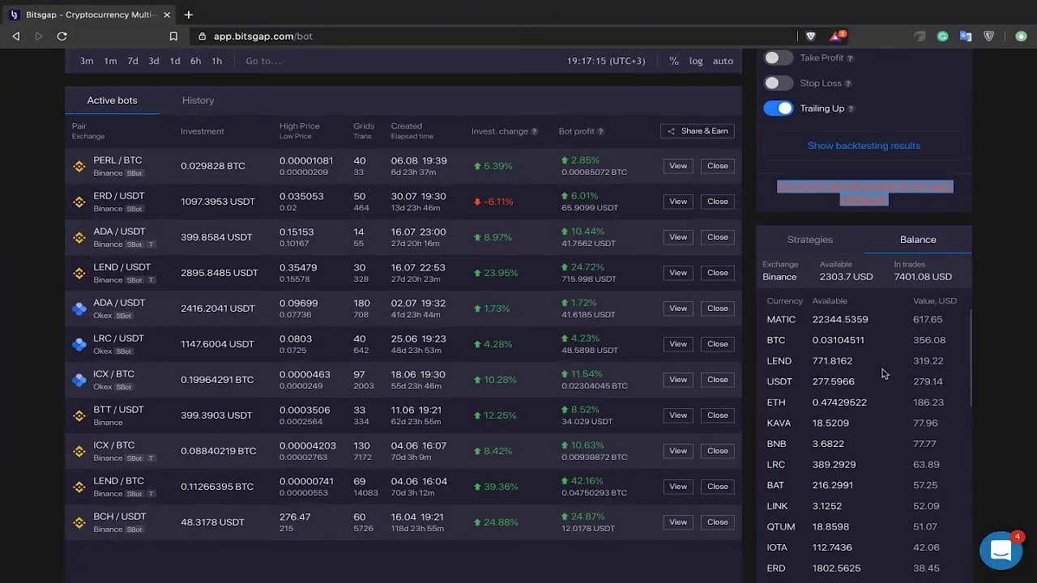
{"action": "scroll", "coordinate": [883, 374], "scroll_direction": "up", "scroll_amount": 1}
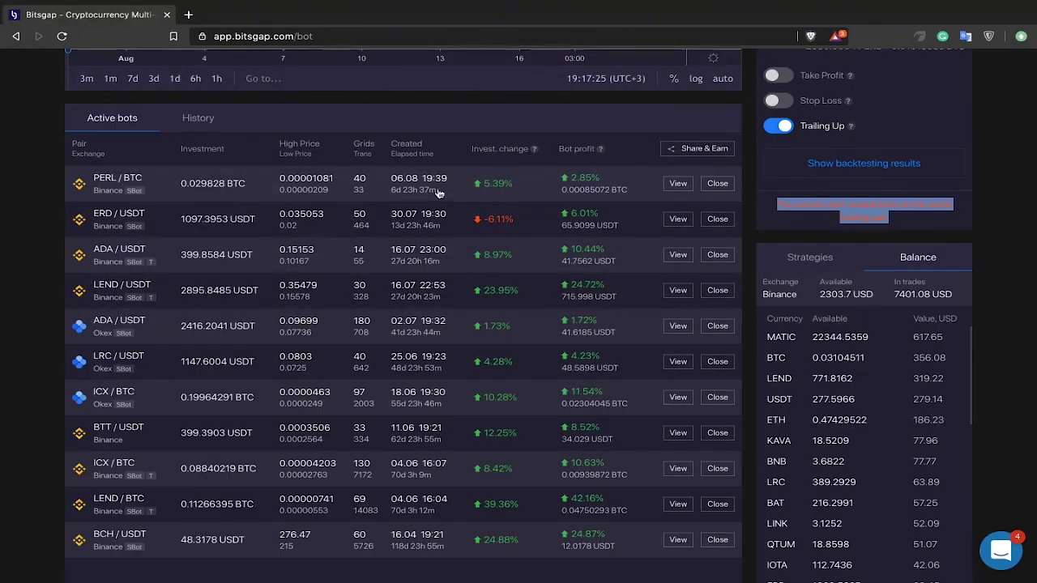
- Close the active PERL / BTC bot, choosing to sell at the market price
{"action": "left_click", "coordinate": [717, 183]}
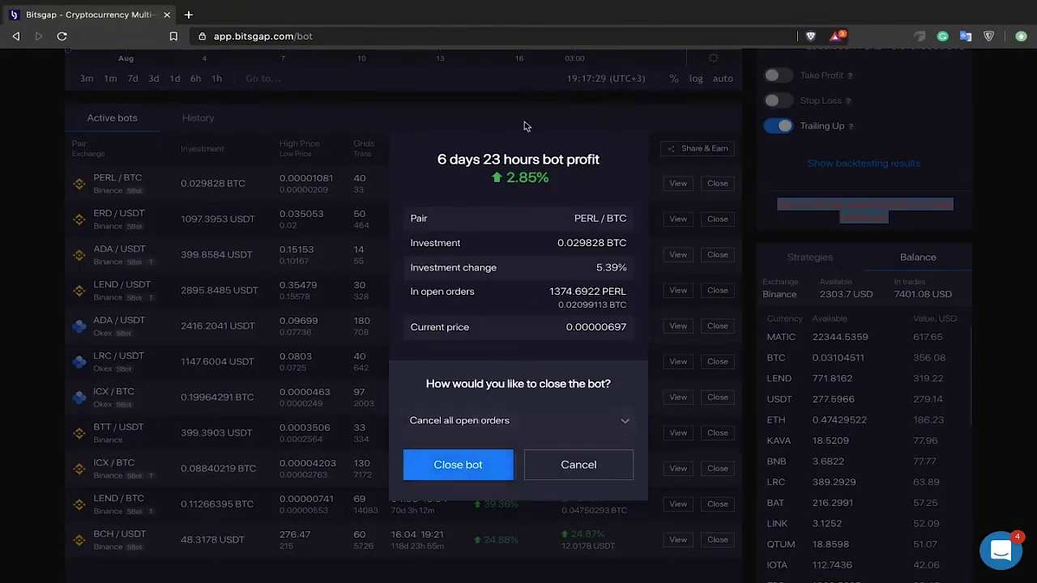
{"action": "left_click", "coordinate": [500, 431]}
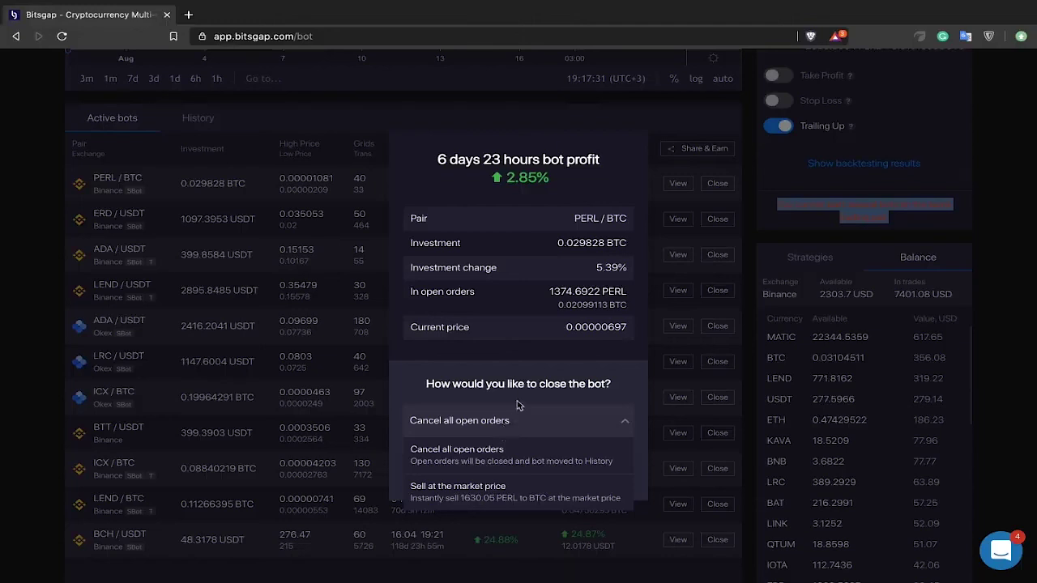
{"action": "left_click", "coordinate": [487, 422]}
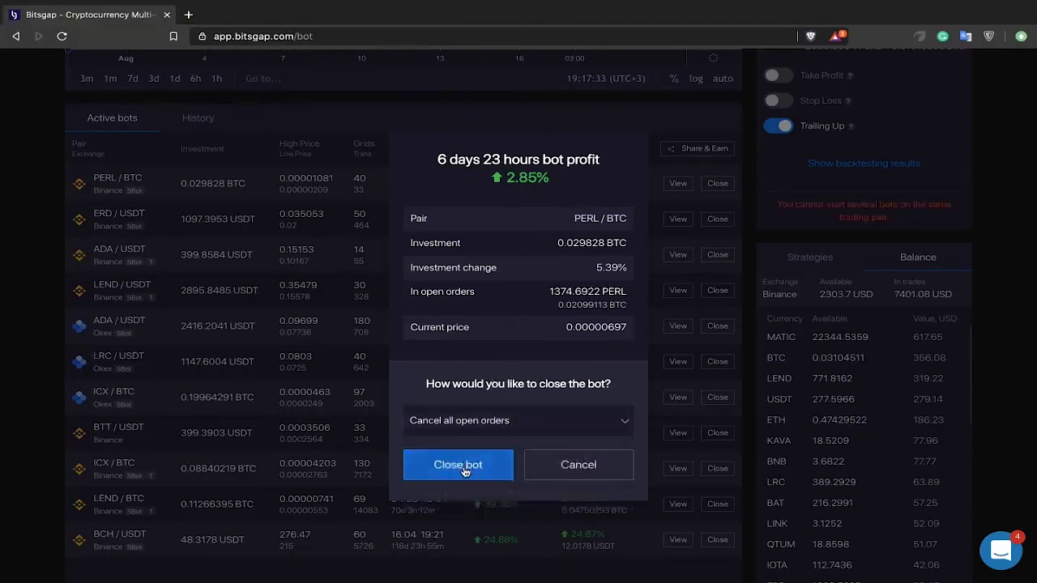
{"action": "left_click", "coordinate": [567, 424]}
{"action": "left_click", "coordinate": [511, 486]}
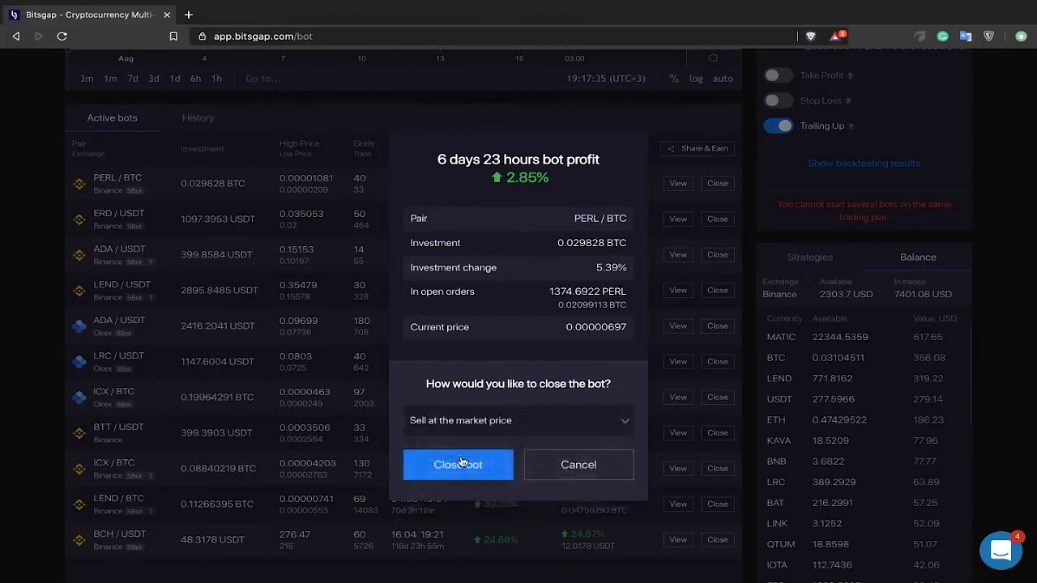
{"action": "left_click", "coordinate": [468, 462]}
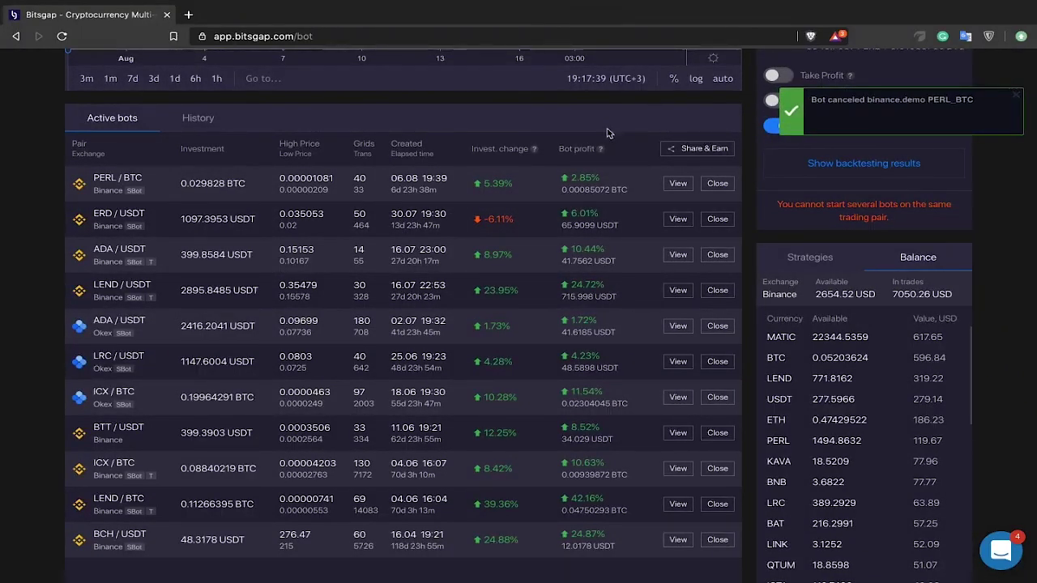
- Refresh the Binance balance by switching between strategies and balance, and check the BTC holding's USD value
{"action": "left_click", "coordinate": [818, 263]}
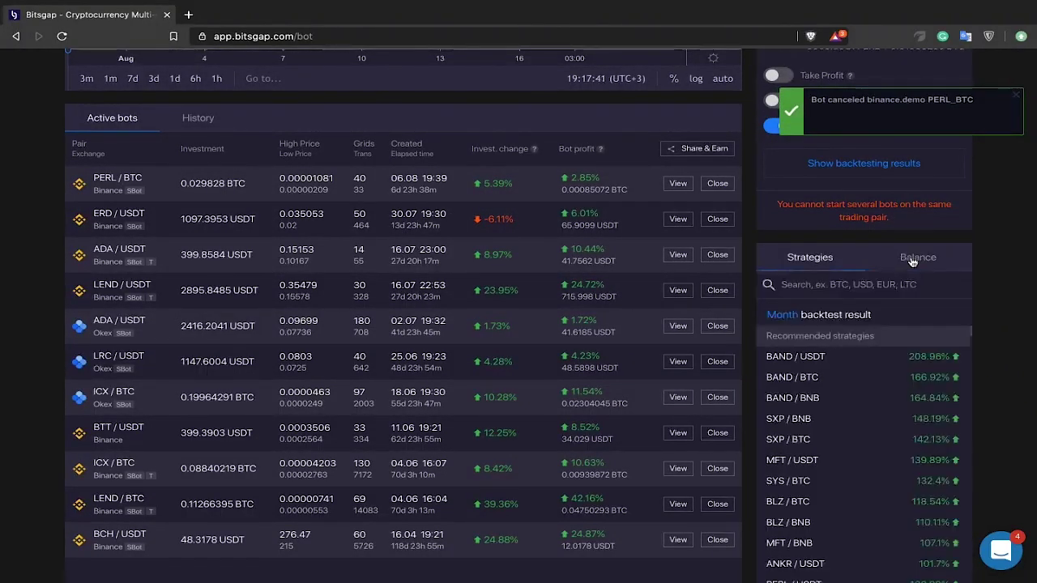
{"action": "left_click", "coordinate": [912, 261]}
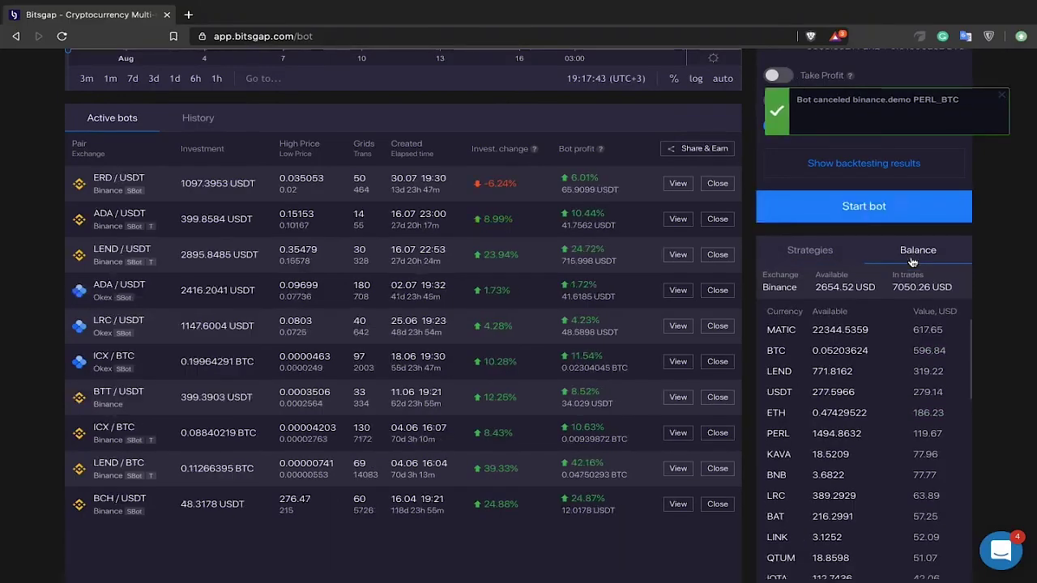
{"action": "left_click", "coordinate": [810, 253]}
{"action": "left_click", "coordinate": [923, 252]}
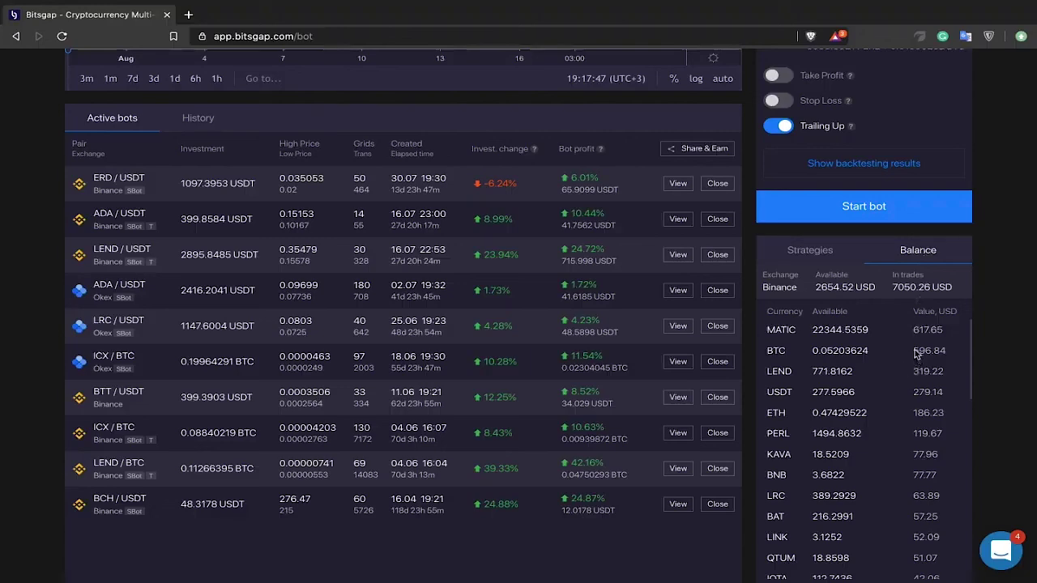
{"action": "left_click", "coordinate": [815, 250]}
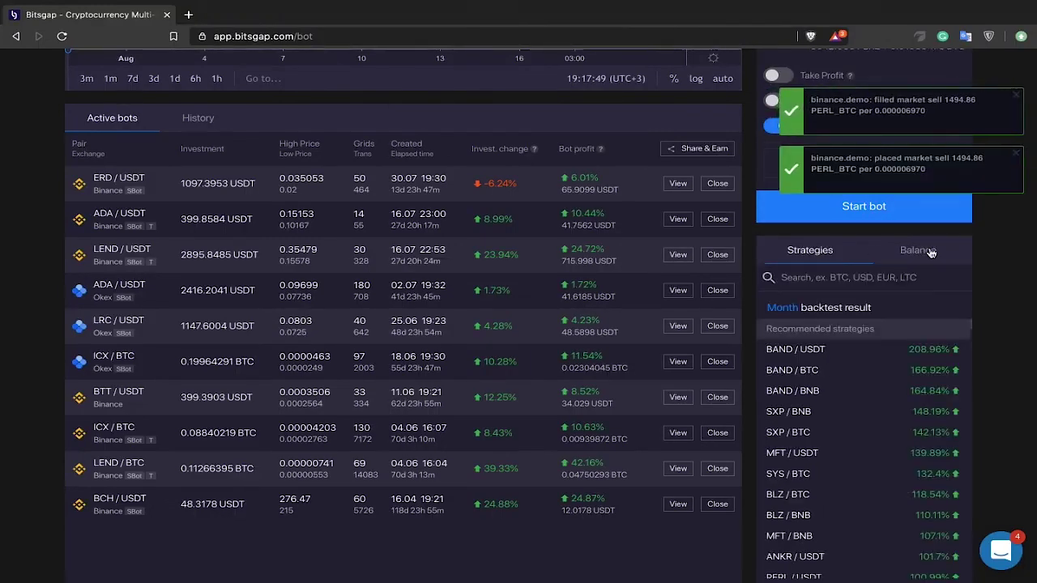
{"action": "left_click", "coordinate": [930, 254]}
{"action": "double_click", "coordinate": [938, 332]}
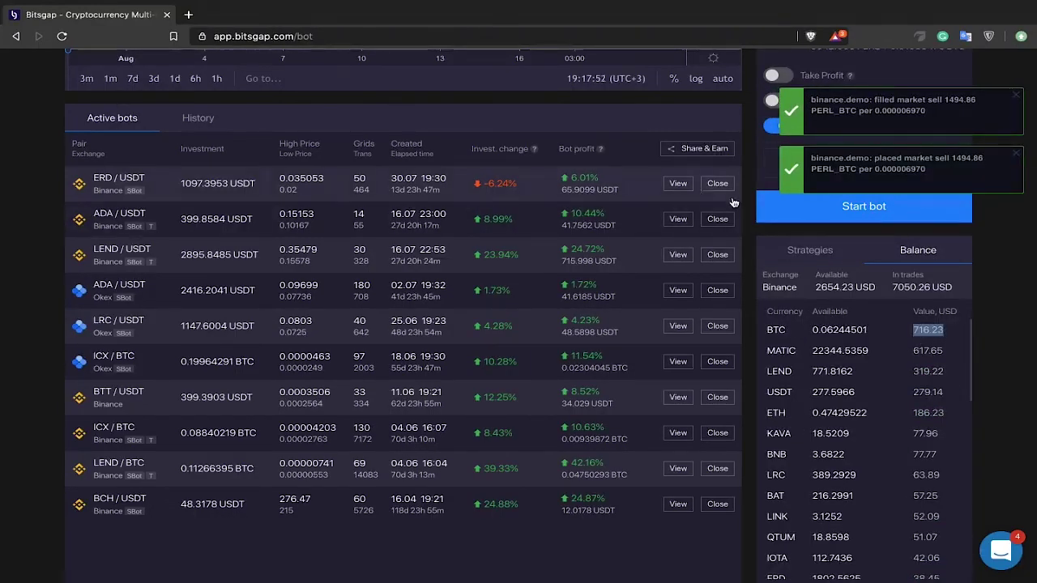
- Review the PERL / BTC grid on a rescaled chart, the list of selectable pairs and the new bot's investment settings
{"action": "scroll", "coordinate": [748, 218], "scroll_direction": "up", "scroll_amount": 5}
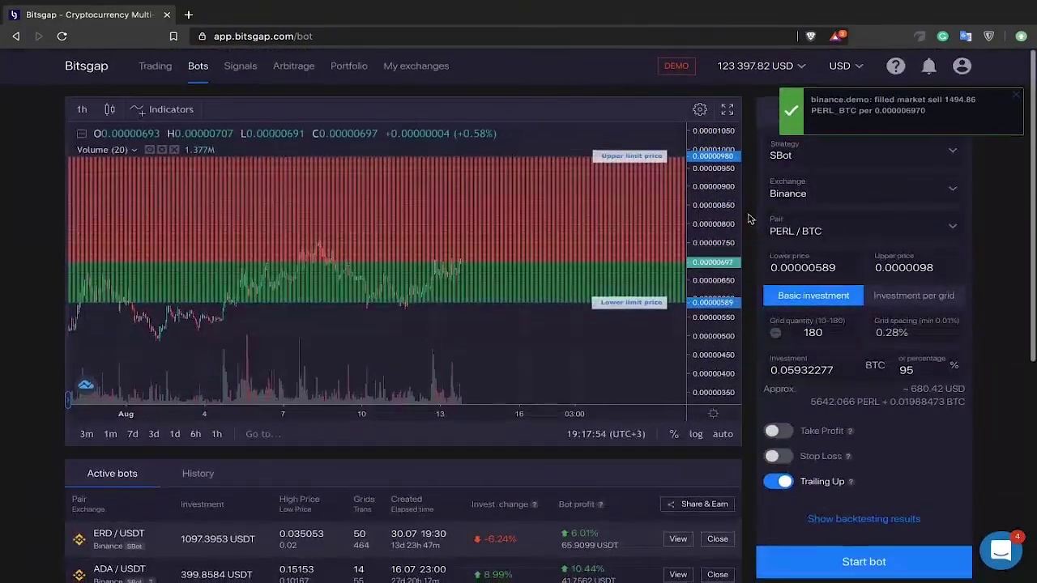
{"action": "scroll", "coordinate": [748, 219], "scroll_direction": "down", "scroll_amount": 2}
{"action": "scroll", "coordinate": [748, 219], "scroll_direction": "up", "scroll_amount": 2}
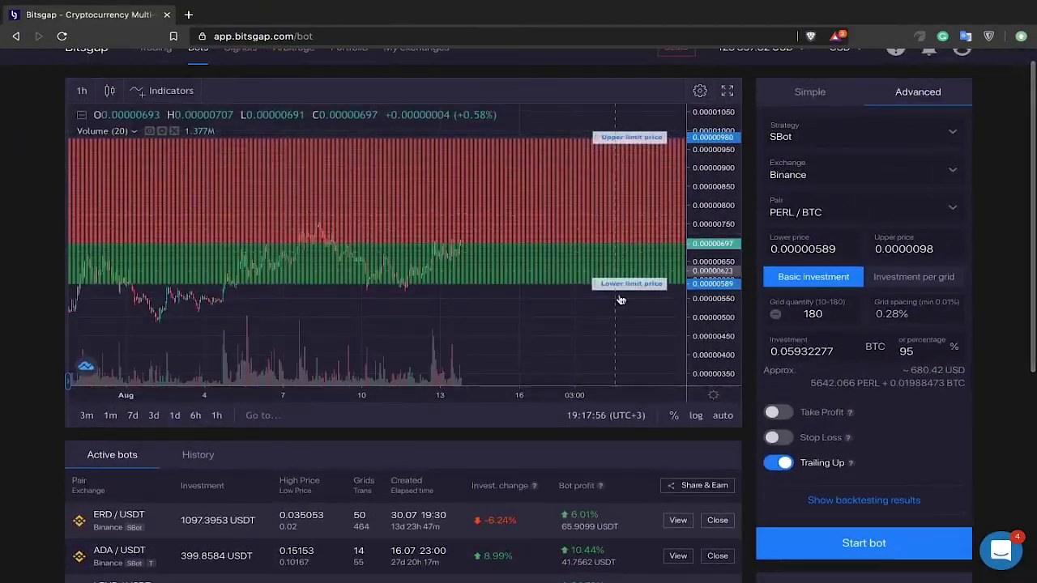
{"action": "left_click_drag", "start_coordinate": [711, 174], "coordinate": [710, 219]}
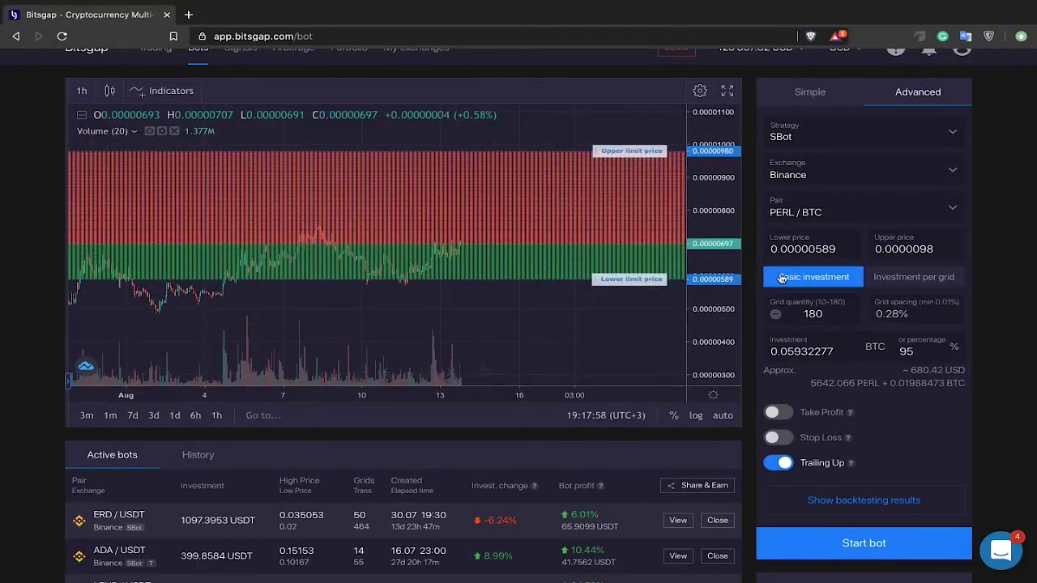
{"action": "left_click", "coordinate": [858, 215]}
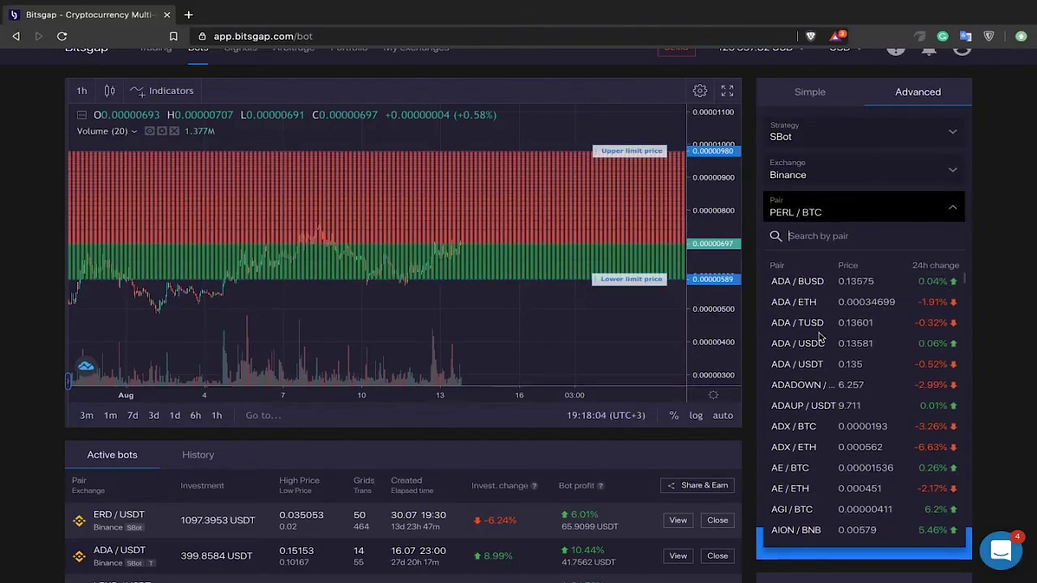
{"action": "left_click", "coordinate": [989, 234]}
{"action": "scroll", "coordinate": [800, 287], "scroll_direction": "down", "scroll_amount": 3}
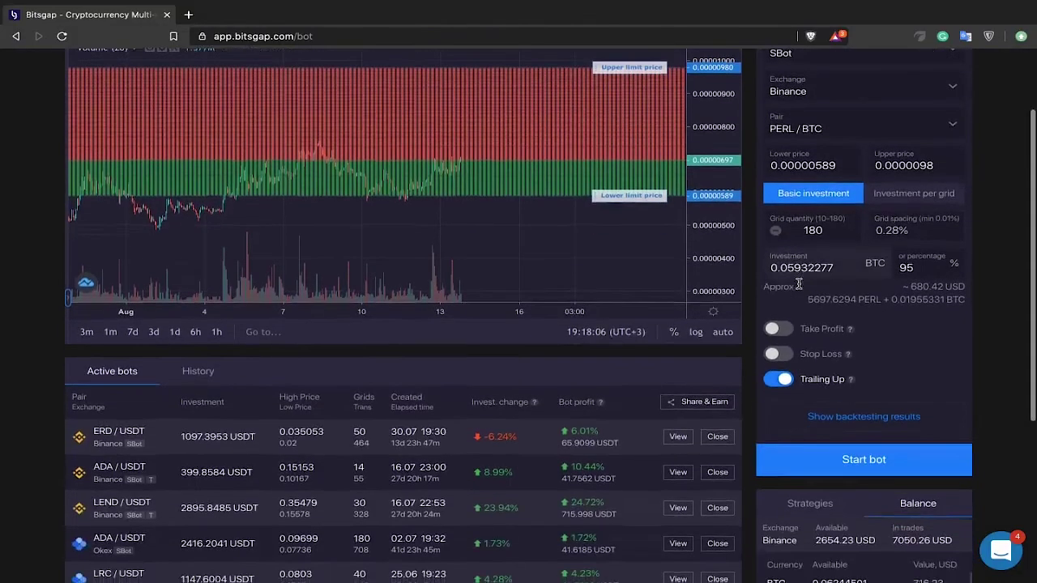
{"action": "scroll", "coordinate": [805, 311], "scroll_direction": "down", "scroll_amount": 1}
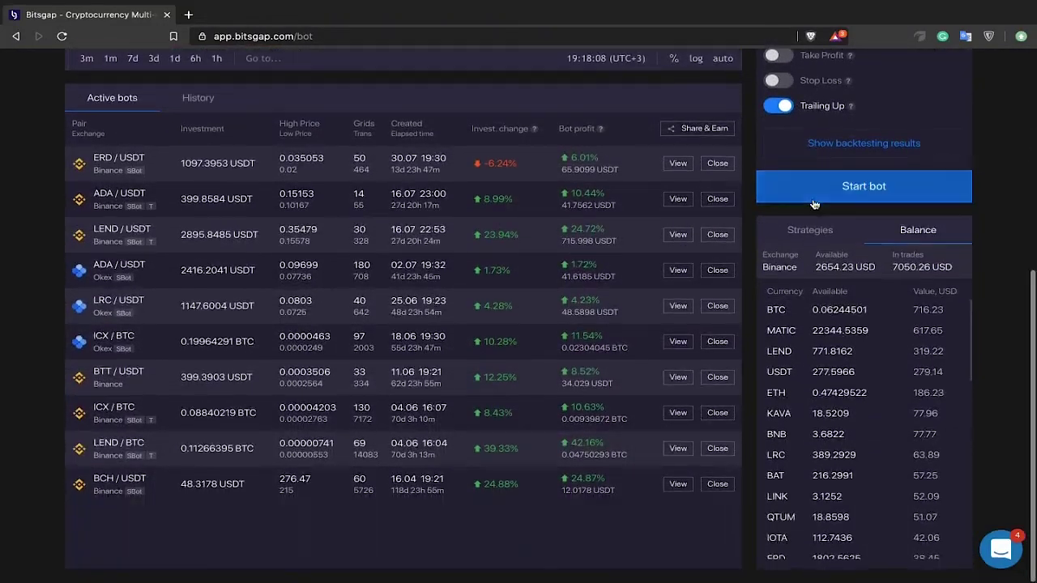
- Show the recommended strategies with the backtest result period set to Week
{"action": "left_click", "coordinate": [809, 233]}
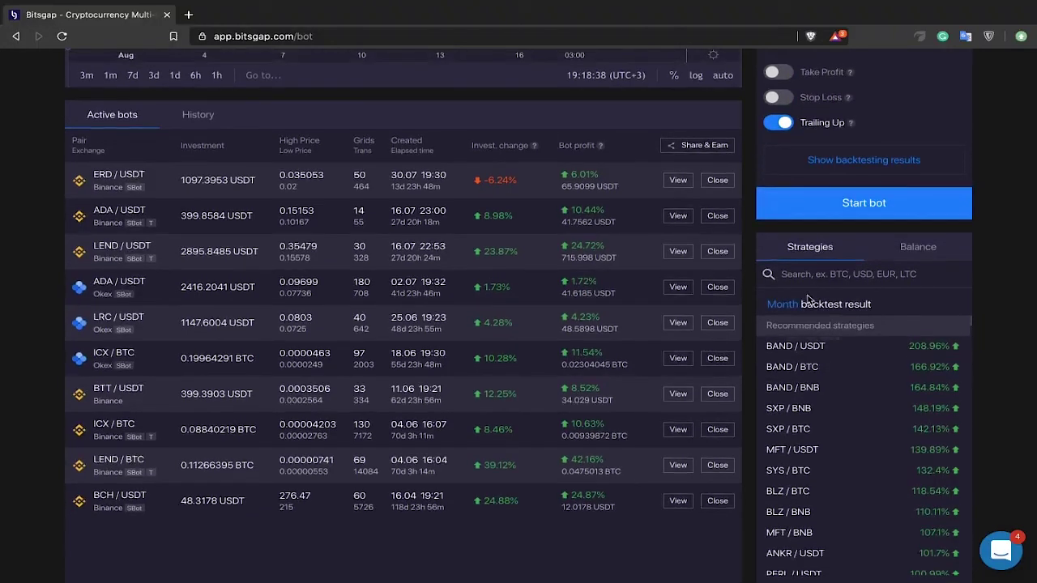
{"action": "left_click", "coordinate": [783, 304]}
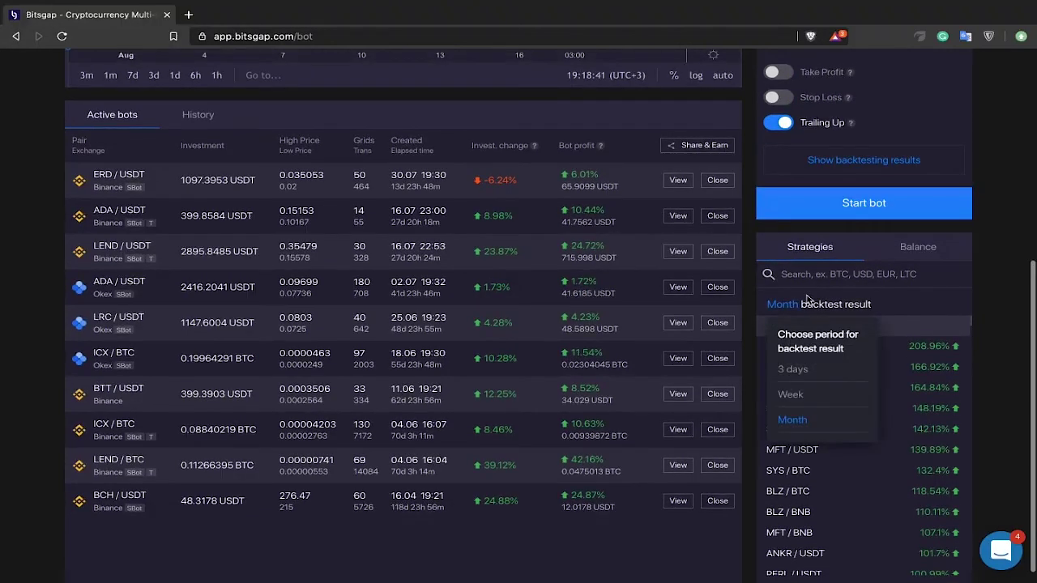
{"action": "left_click", "coordinate": [790, 395]}
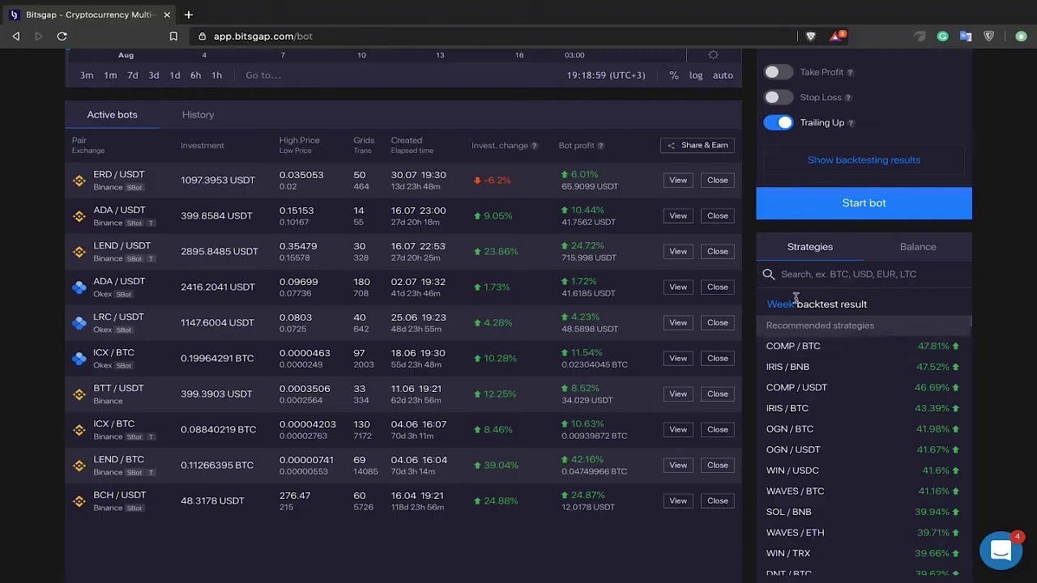
- Examine the pairs and weekly backtest percentages in the list of recommended strategies
{"action": "scroll", "coordinate": [866, 291], "scroll_direction": "down", "scroll_amount": 1}
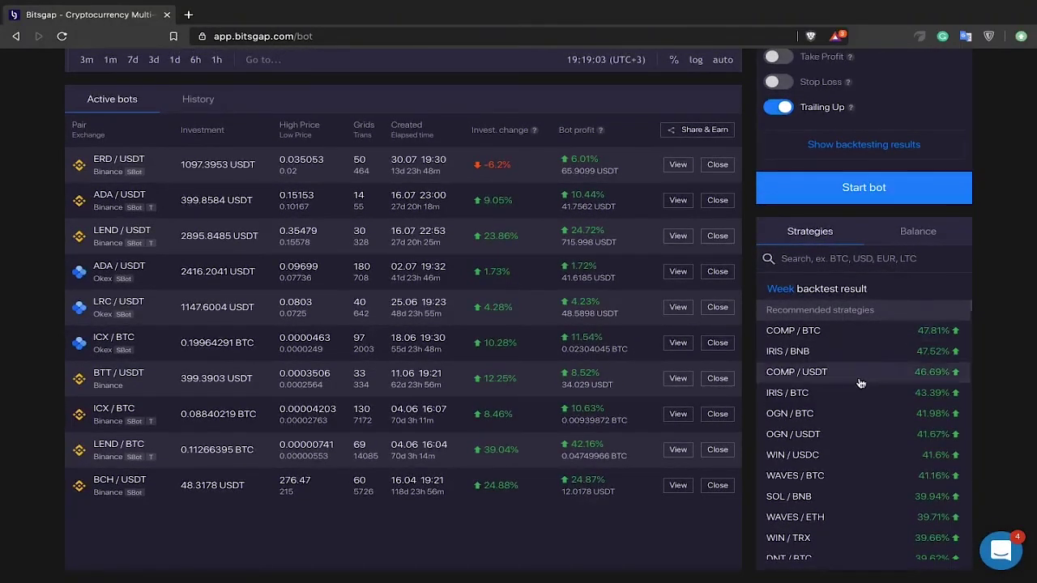
{"action": "scroll", "coordinate": [846, 449], "scroll_direction": "down", "scroll_amount": 2}
{"action": "scroll", "coordinate": [846, 441], "scroll_direction": "up", "scroll_amount": 2}
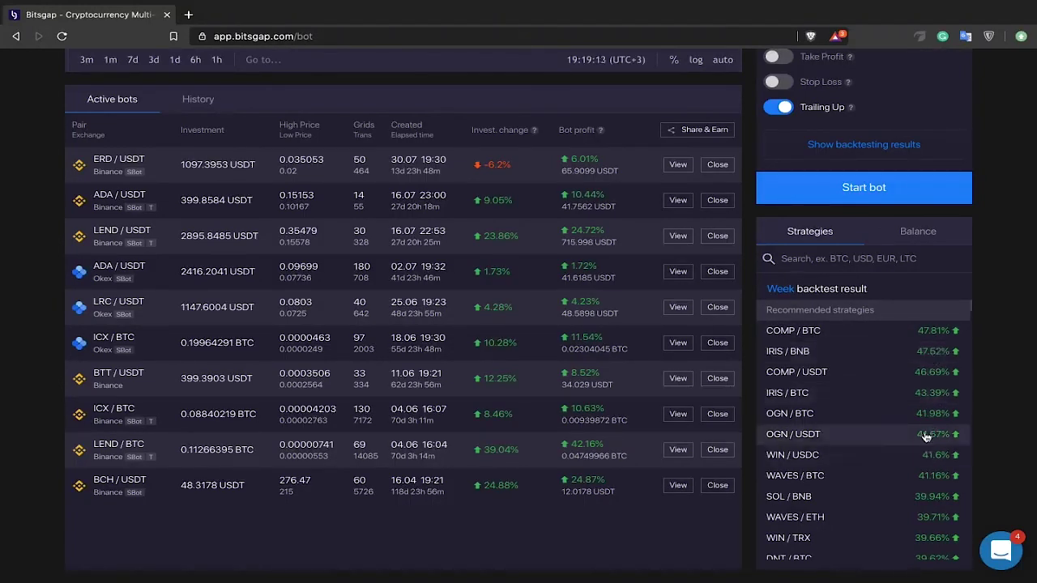
{"action": "scroll", "coordinate": [926, 425], "scroll_direction": "down", "scroll_amount": 1}
{"action": "scroll", "coordinate": [924, 413], "scroll_direction": "up", "scroll_amount": 1}
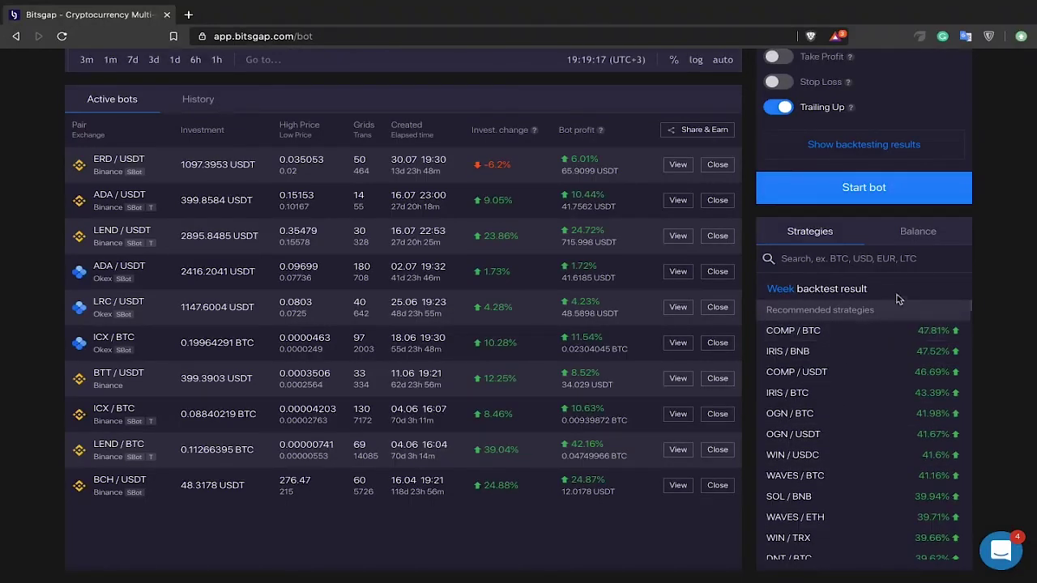
{"action": "scroll", "coordinate": [891, 311], "scroll_direction": "up", "scroll_amount": 1}
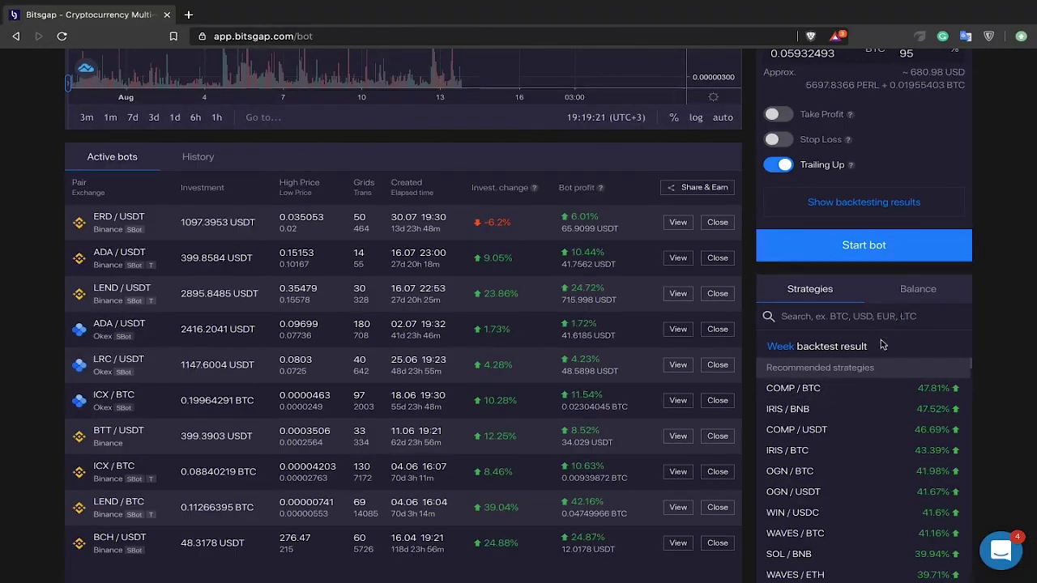
{"action": "scroll", "coordinate": [855, 336], "scroll_direction": "up", "scroll_amount": 1}
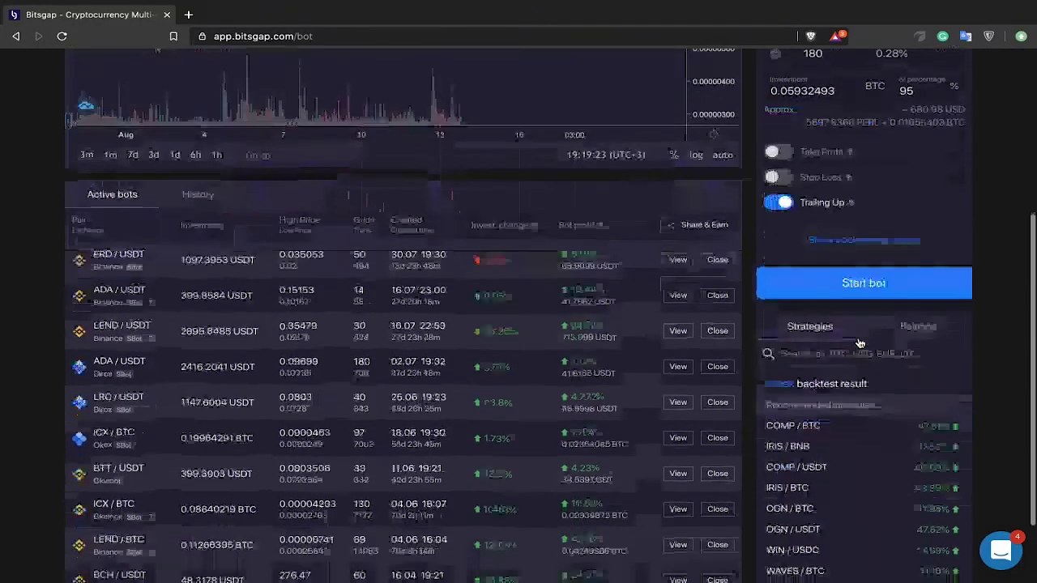
{"action": "scroll", "coordinate": [859, 342], "scroll_direction": "down", "scroll_amount": 2}
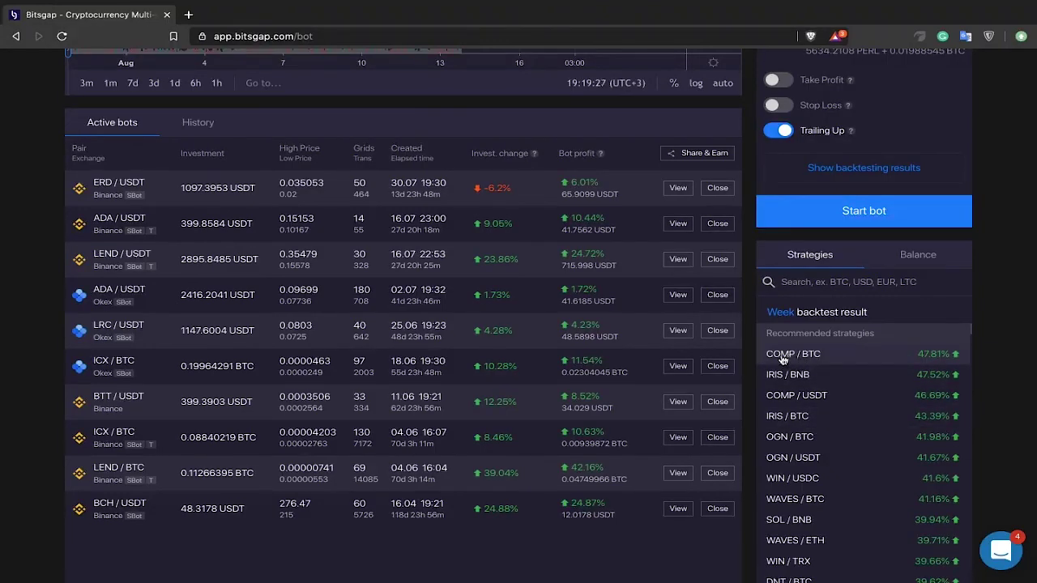
- Load the recommended COMP / BTC strategy and narrow its grid to a lower price of 0.013809 and an upper price of 0.022077
{"action": "left_click", "coordinate": [782, 356]}
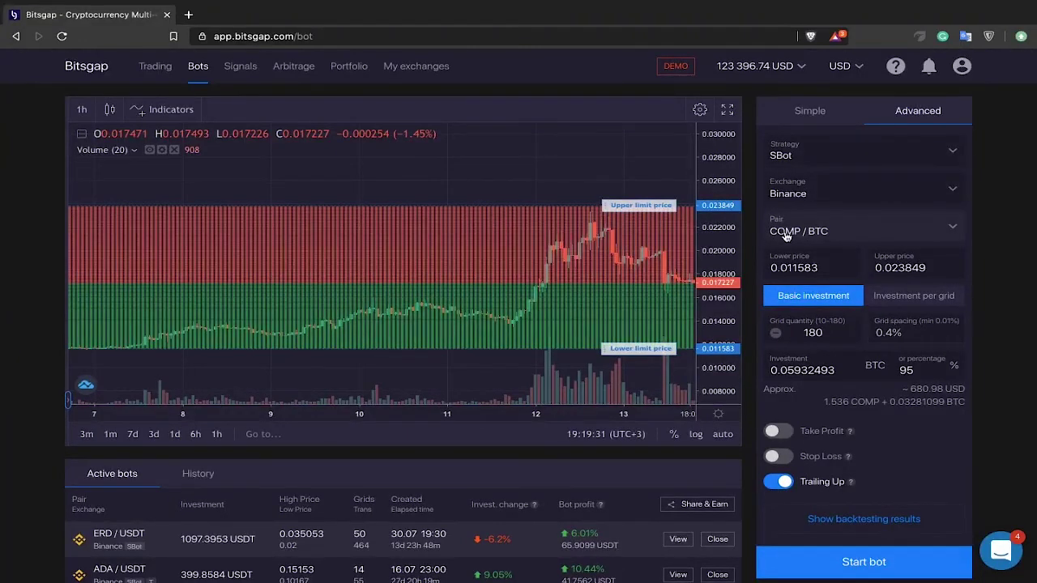
{"action": "left_click_drag", "start_coordinate": [618, 219], "coordinate": [440, 176]}
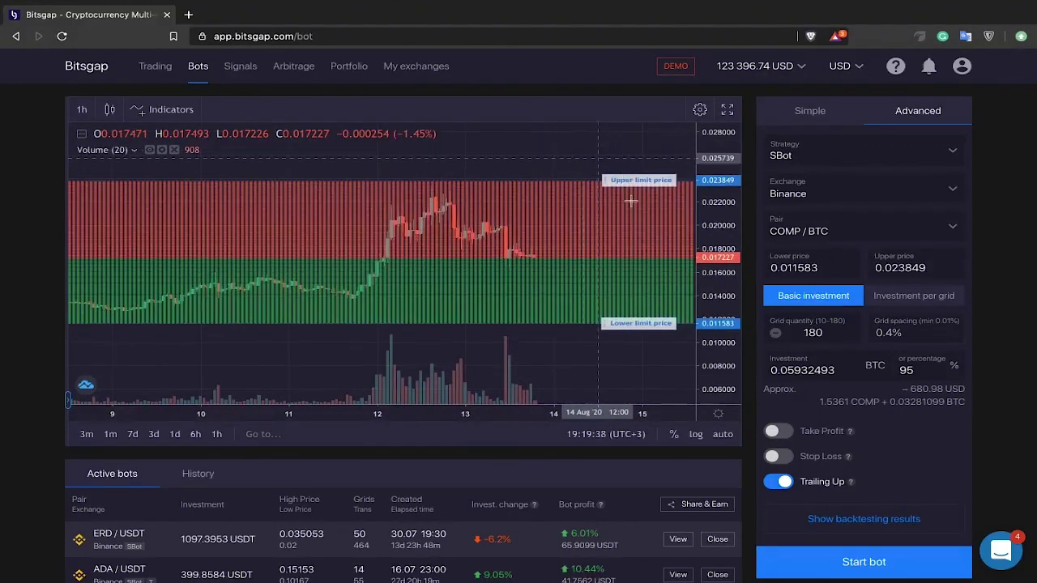
{"action": "left_click_drag", "start_coordinate": [630, 323], "coordinate": [640, 296]}
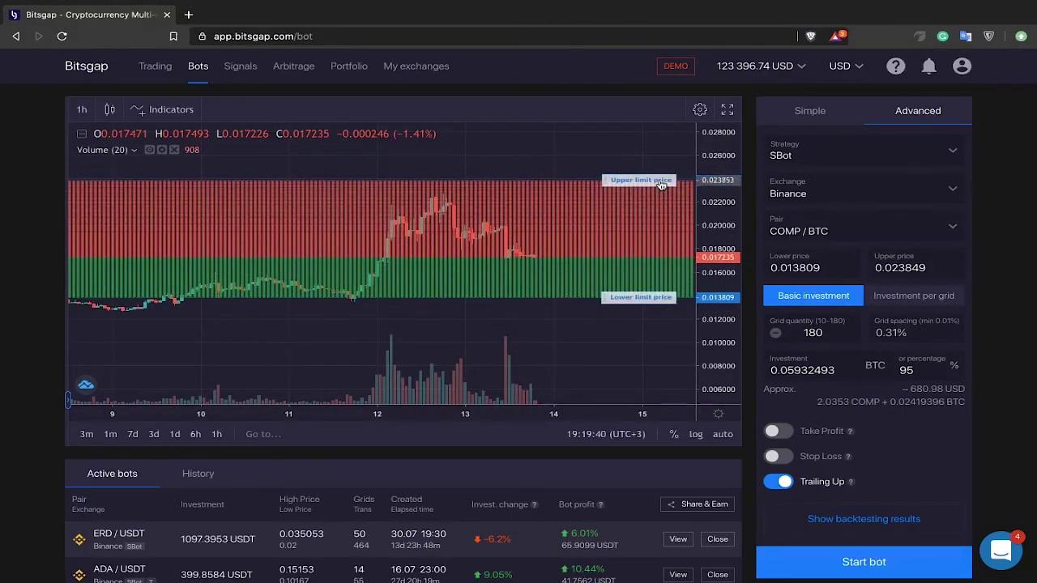
{"action": "left_click_drag", "start_coordinate": [658, 181], "coordinate": [657, 202]}
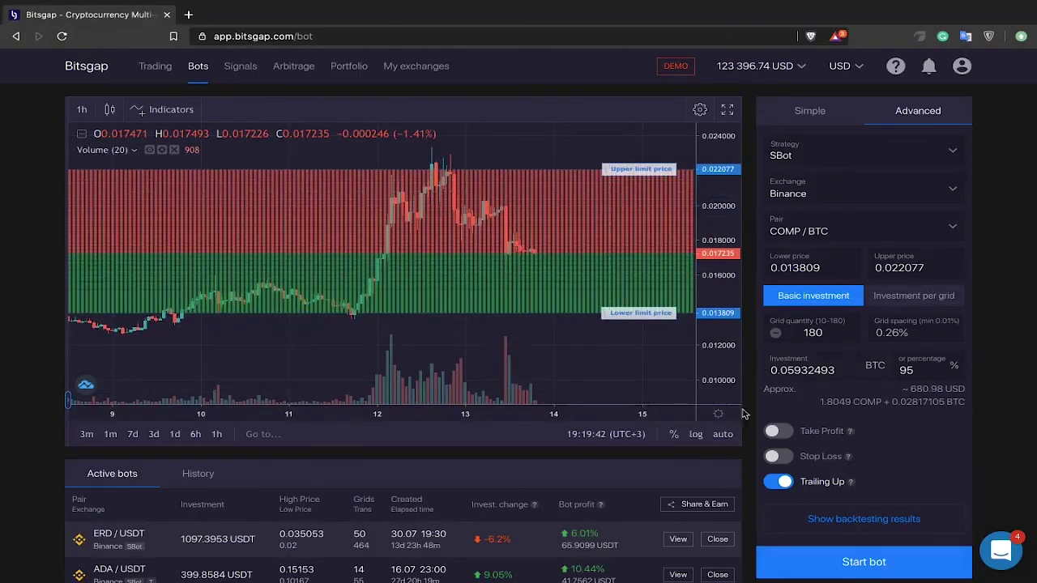
- Examine the COMP / BTC backtesting results and price chart, closing and reopening the backtest once
{"action": "scroll", "coordinate": [754, 389], "scroll_direction": "down", "scroll_amount": 3}
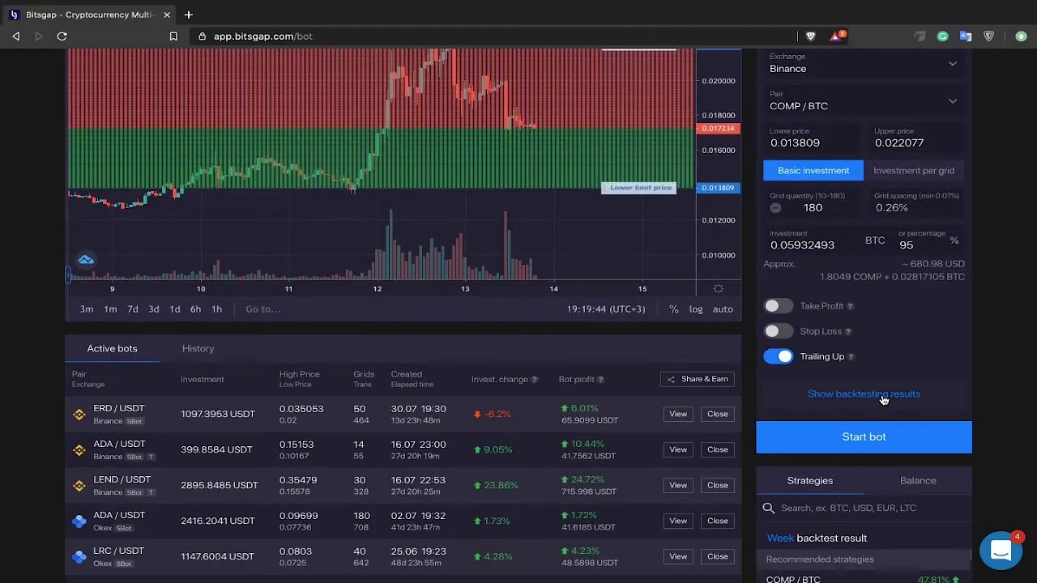
{"action": "left_click", "coordinate": [882, 397]}
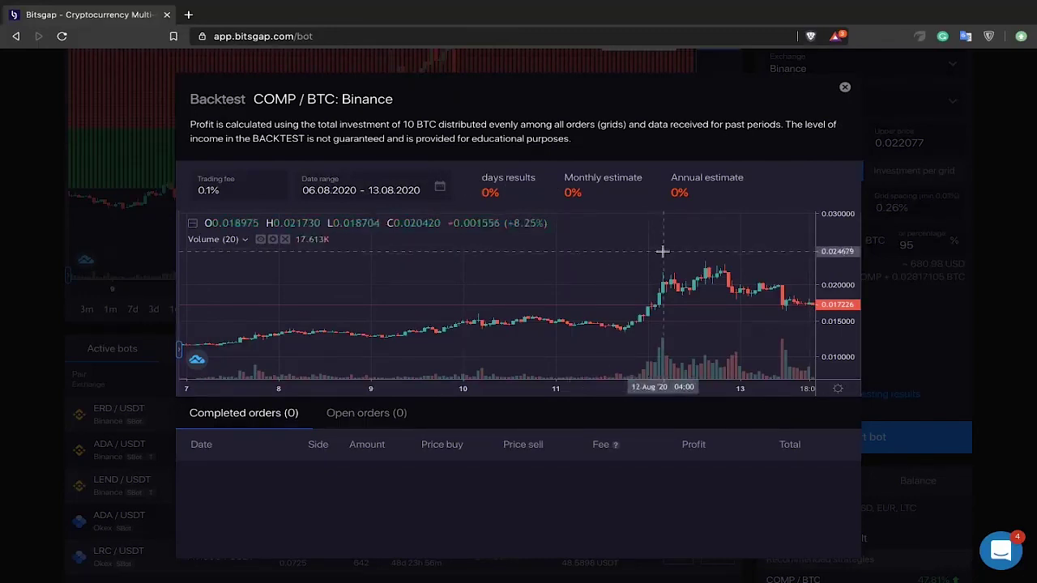
{"action": "scroll", "coordinate": [664, 251], "scroll_direction": "right", "scroll_amount": 3}
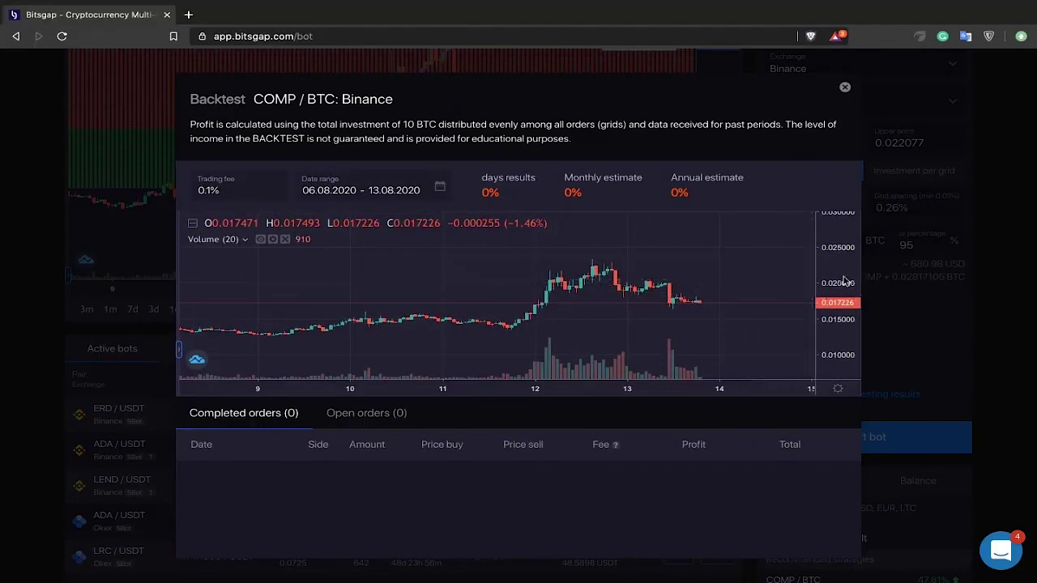
{"action": "scroll", "coordinate": [668, 259], "scroll_direction": "left", "scroll_amount": 1}
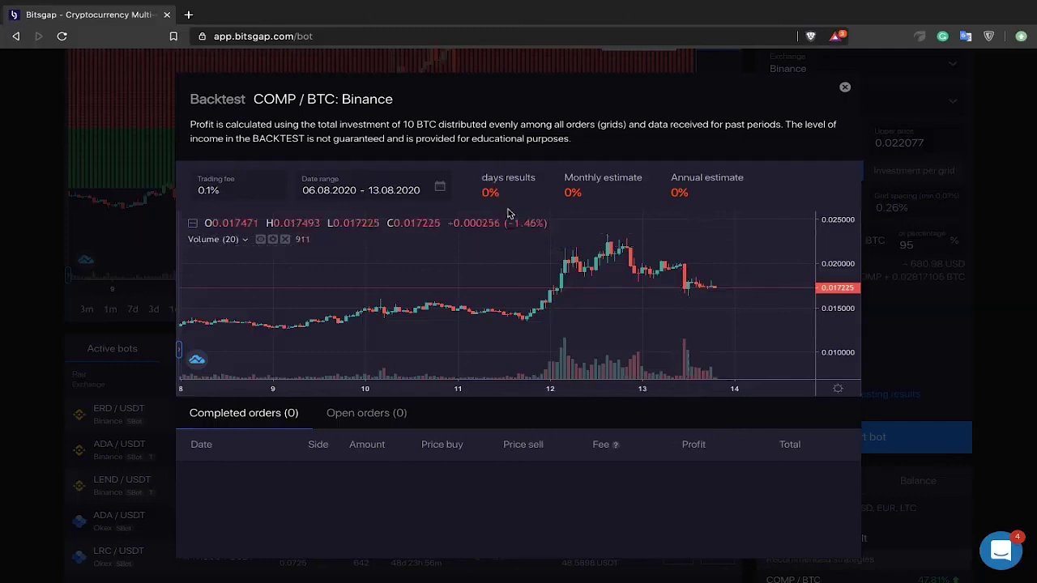
{"action": "scroll", "coordinate": [493, 262], "scroll_direction": "right", "scroll_amount": 1}
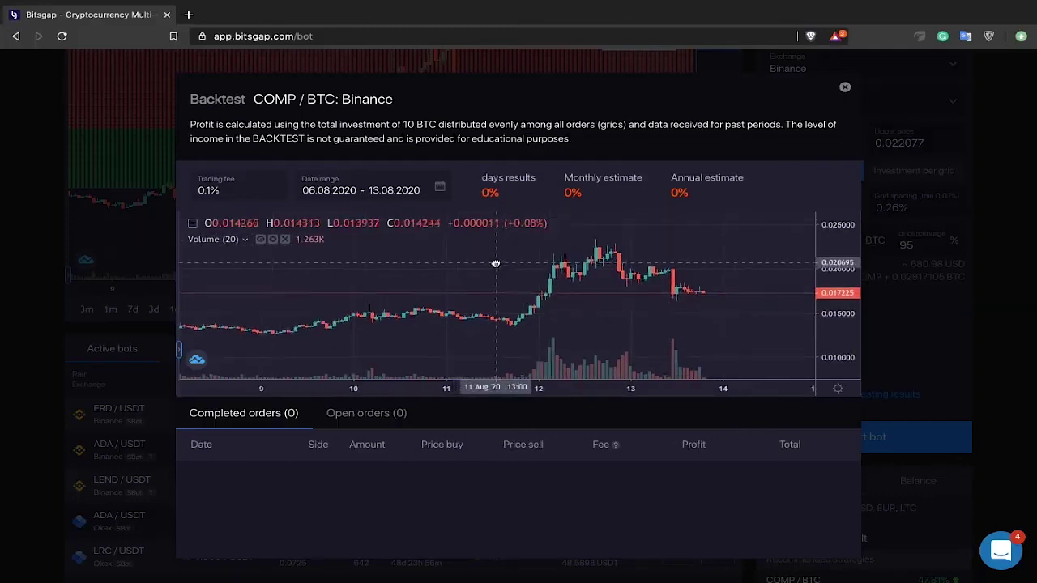
{"action": "left_click", "coordinate": [845, 88]}
{"action": "left_click", "coordinate": [863, 394]}
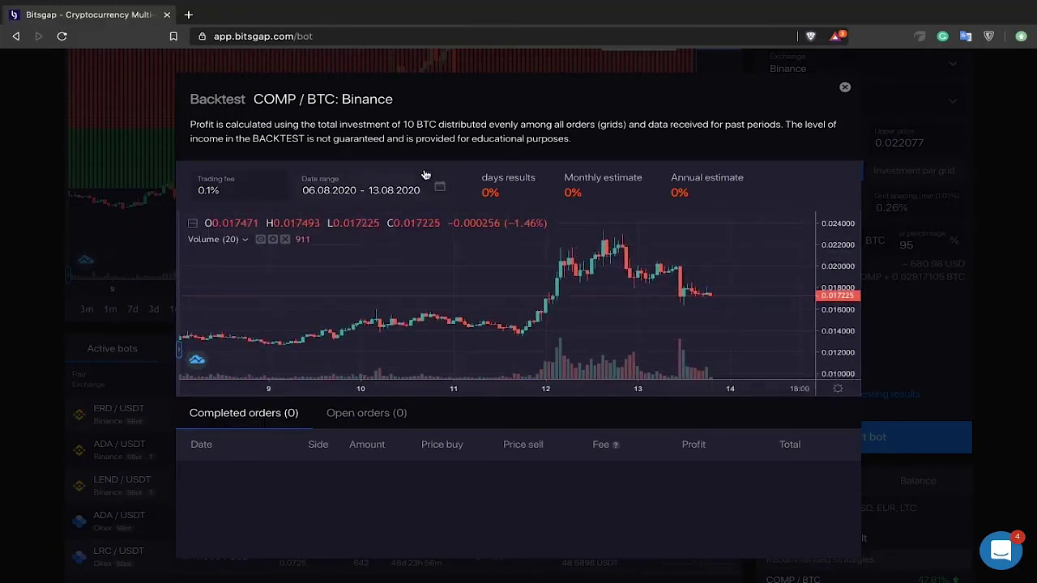
- Set the COMP / BTC backtest's date range to 15 July 2020 through 13 August 2020 and save it
{"action": "left_click", "coordinate": [360, 190]}
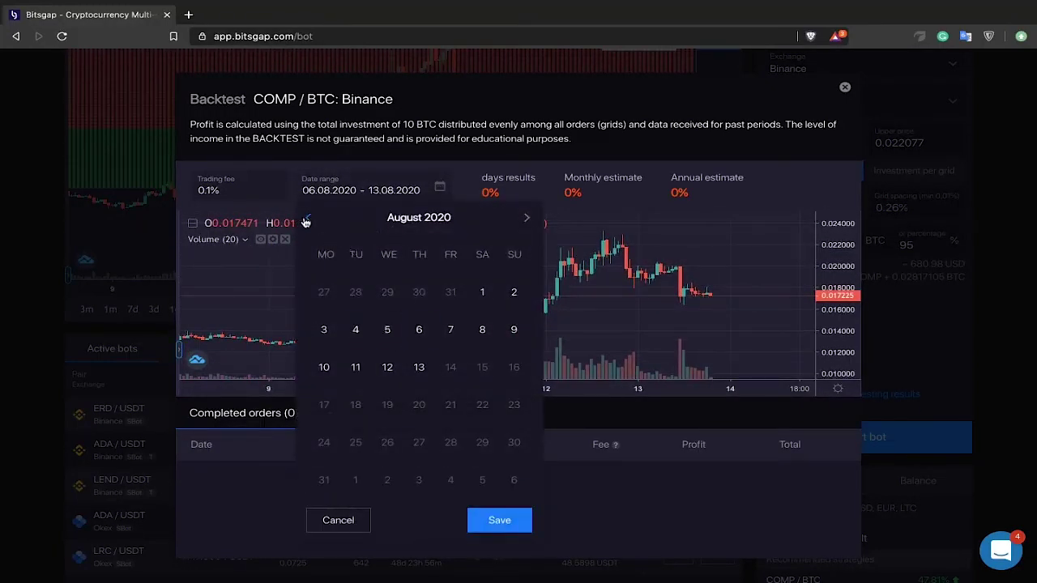
{"action": "left_click", "coordinate": [306, 218]}
{"action": "left_click", "coordinate": [387, 367]}
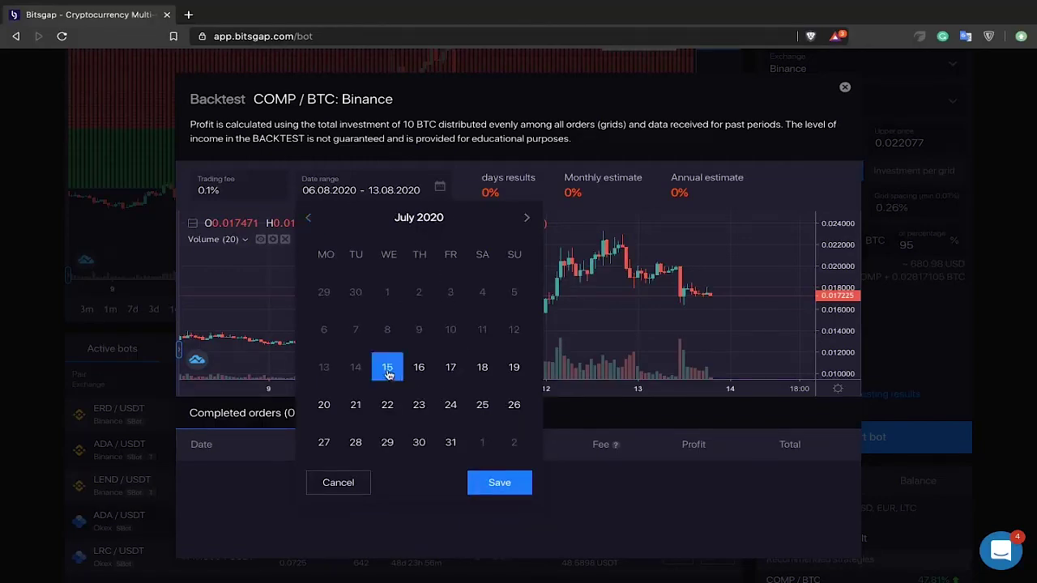
{"action": "left_click", "coordinate": [528, 220]}
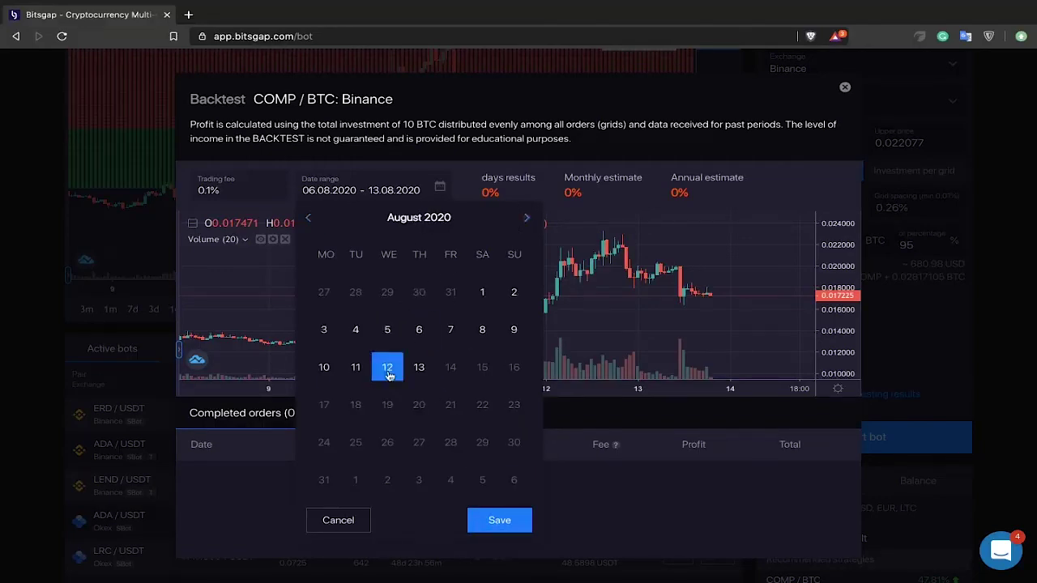
{"action": "left_click", "coordinate": [418, 367]}
{"action": "left_click", "coordinate": [502, 521]}
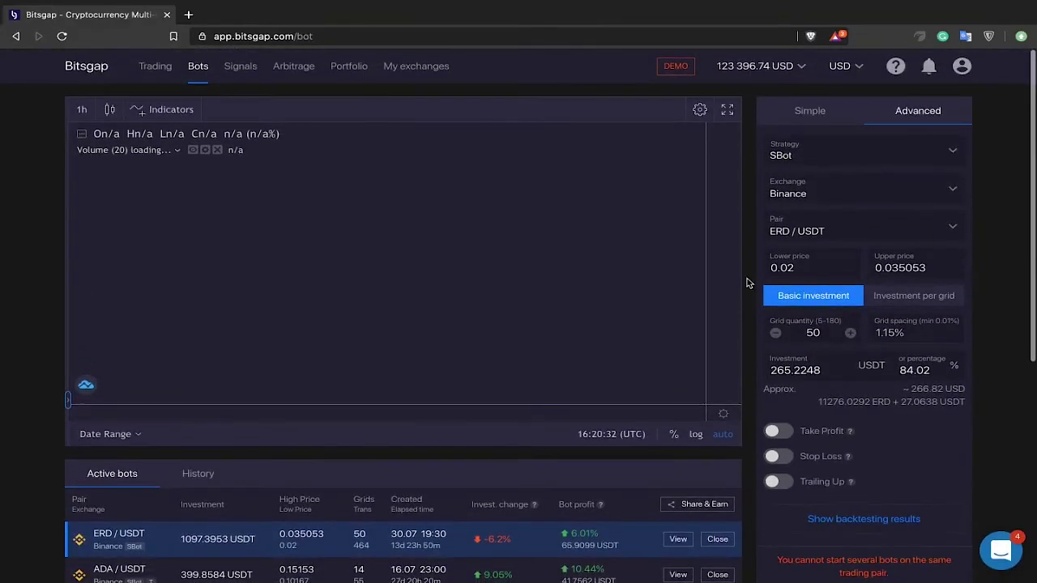
- Inspect the ERD / USDT backtesting results and the orders plotted on the price chart, closing the backtest when done
{"action": "scroll", "coordinate": [858, 523], "scroll_direction": "down", "scroll_amount": 5}
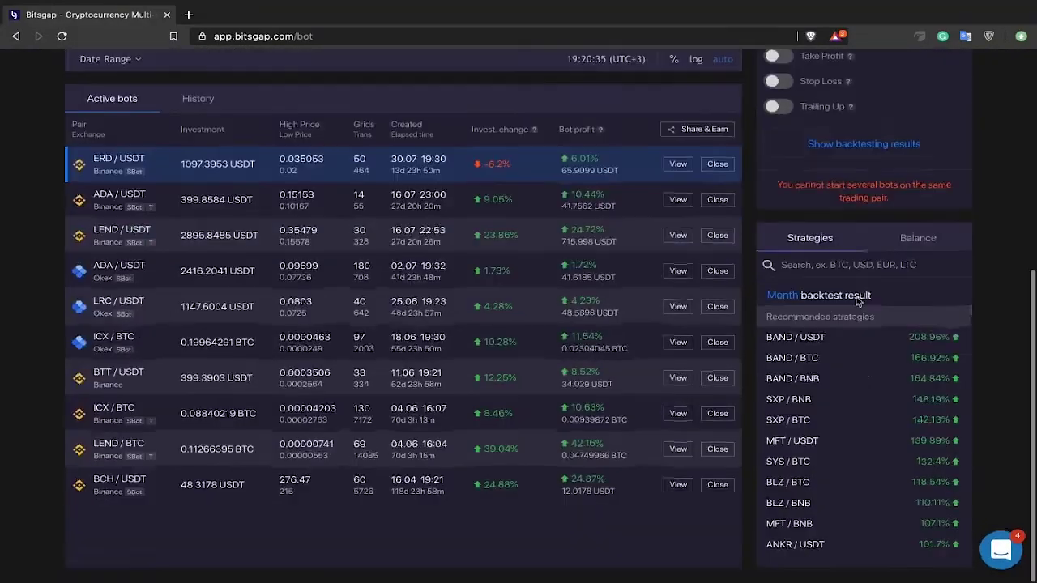
{"action": "scroll", "coordinate": [850, 287], "scroll_direction": "up", "scroll_amount": 1}
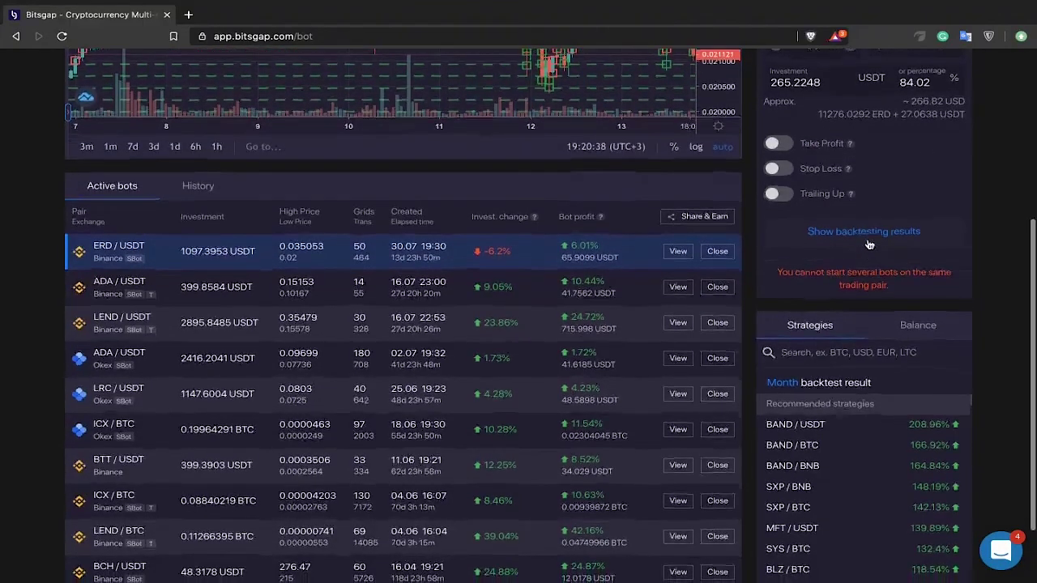
{"action": "left_click", "coordinate": [865, 235]}
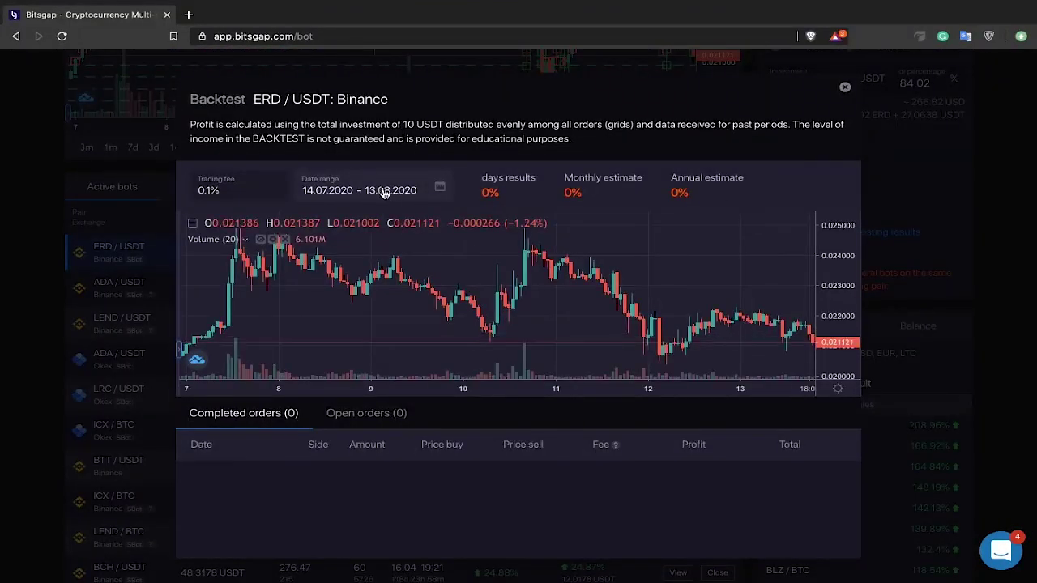
{"action": "scroll", "coordinate": [508, 243], "scroll_direction": "down", "scroll_amount": 5}
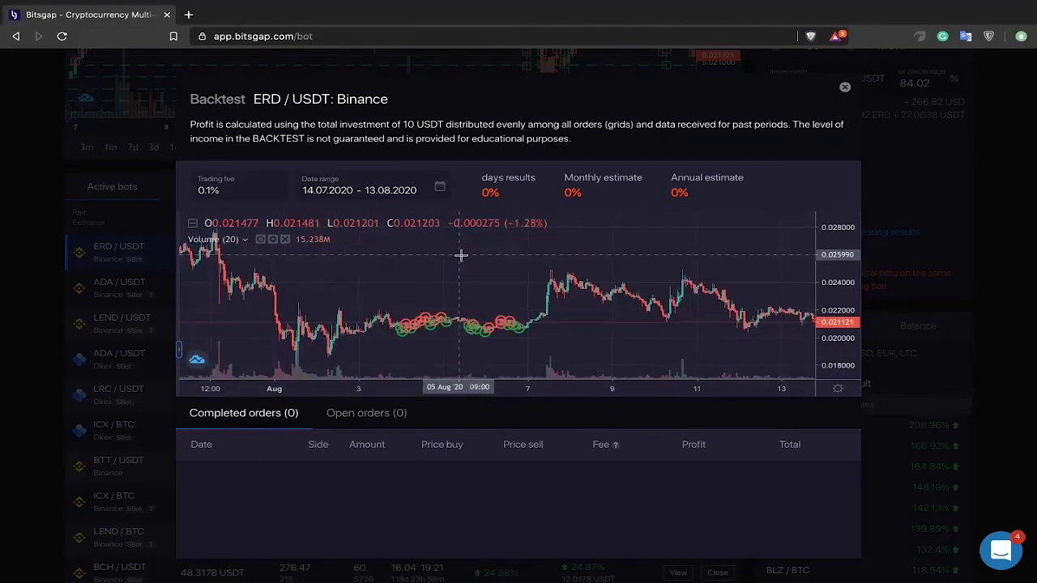
{"action": "scroll", "coordinate": [526, 287], "scroll_direction": "down", "scroll_amount": 3}
{"action": "left_click_drag", "start_coordinate": [526, 287], "coordinate": [573, 258]}
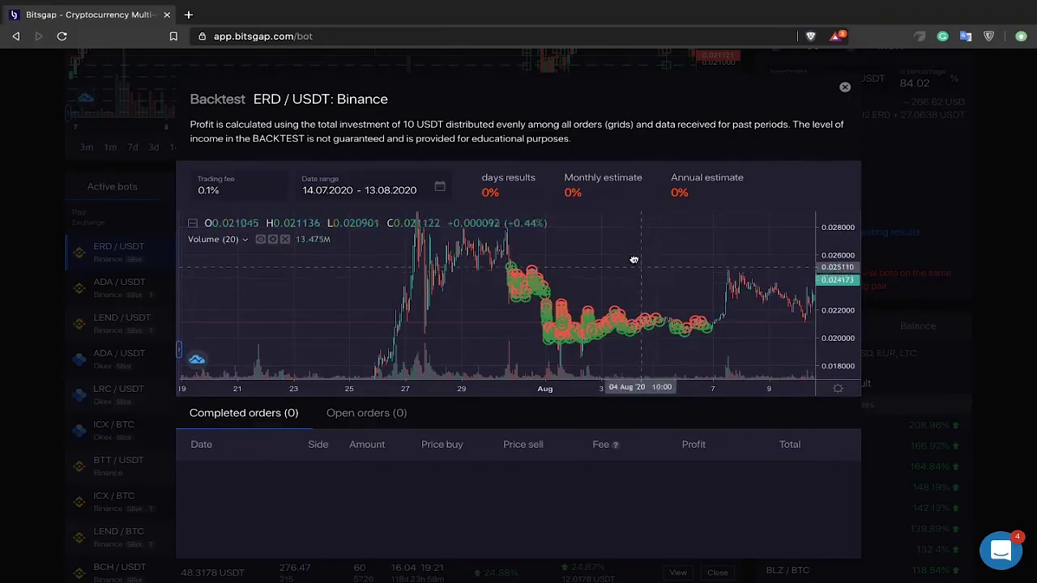
{"action": "left_click_drag", "start_coordinate": [644, 266], "coordinate": [637, 254]}
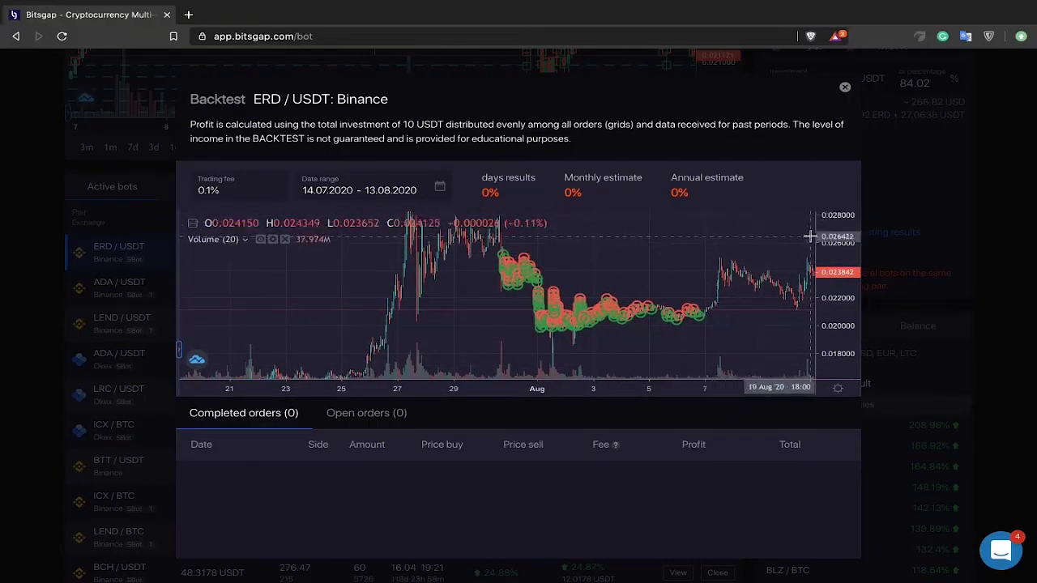
{"action": "double_click", "coordinate": [829, 234]}
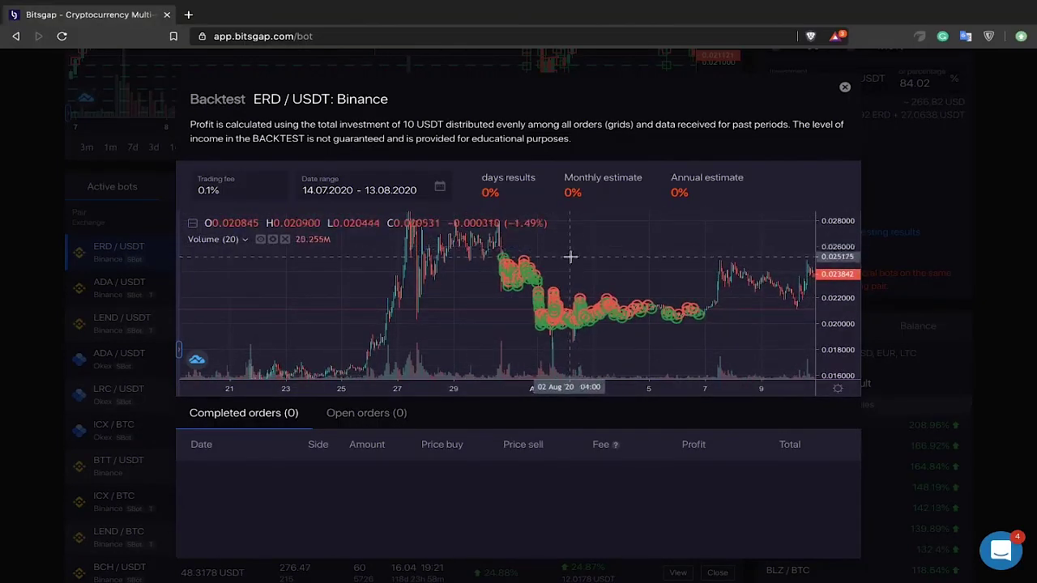
{"action": "left_click", "coordinate": [845, 88]}
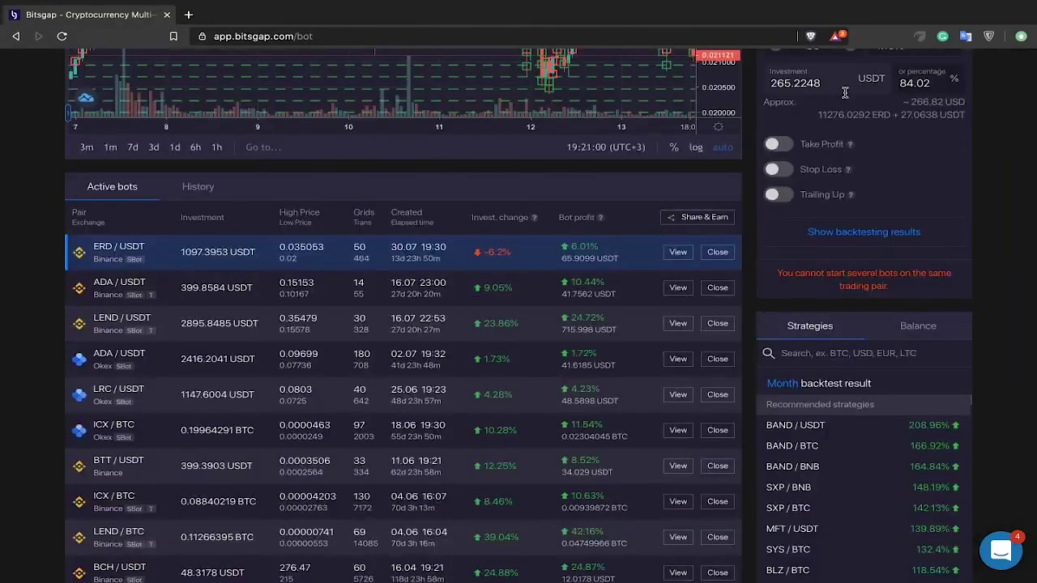
- Load the recommended BAND / BTC strategy and narrow its grid to an upper price of 0.00158243 and a lower price of 0.00094179
{"action": "scroll", "coordinate": [753, 170], "scroll_direction": "up", "scroll_amount": 4}
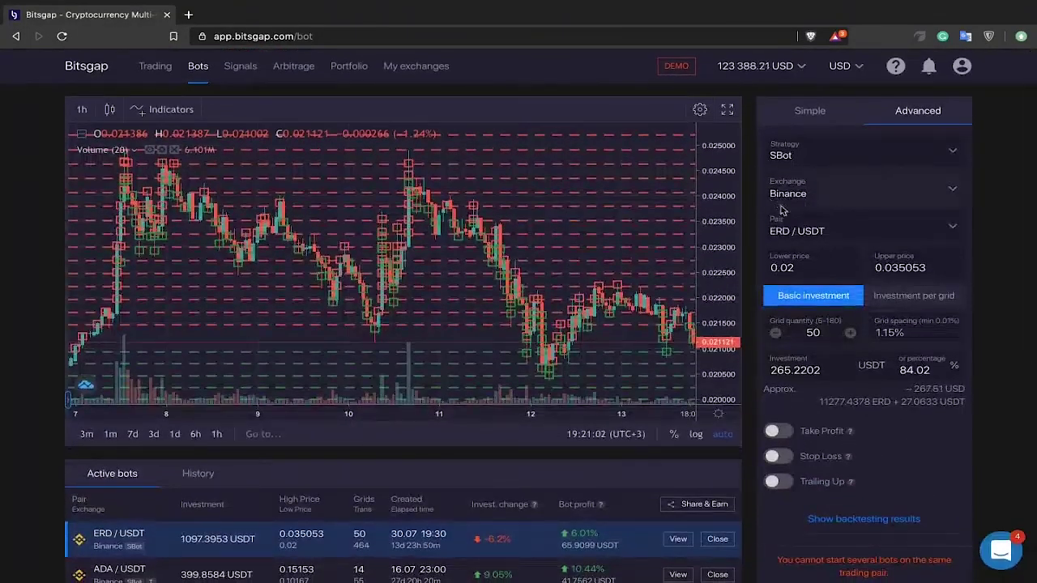
{"action": "scroll", "coordinate": [736, 493], "scroll_direction": "down", "scroll_amount": 5}
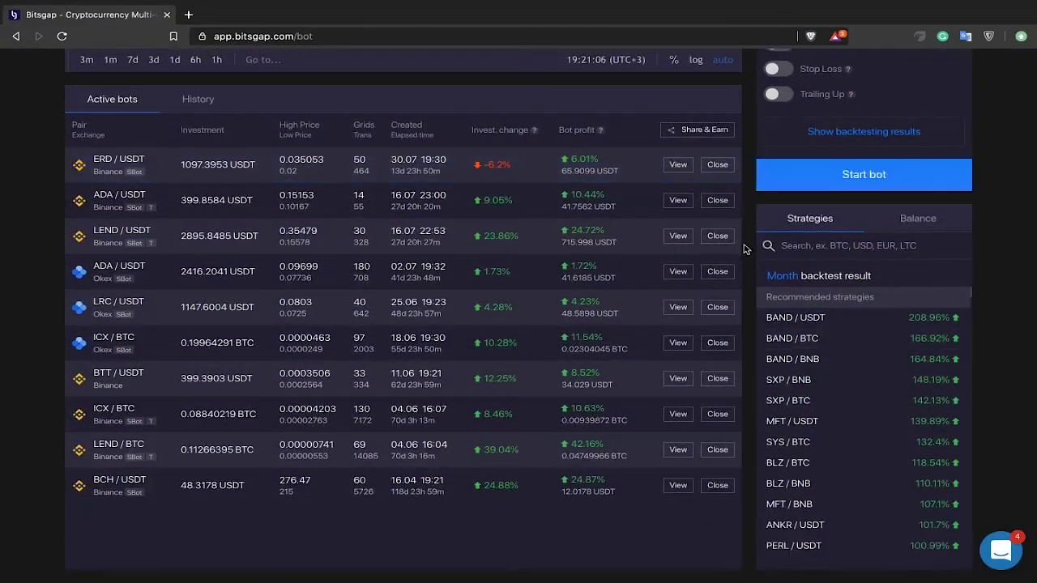
{"action": "scroll", "coordinate": [745, 249], "scroll_direction": "up", "scroll_amount": 5}
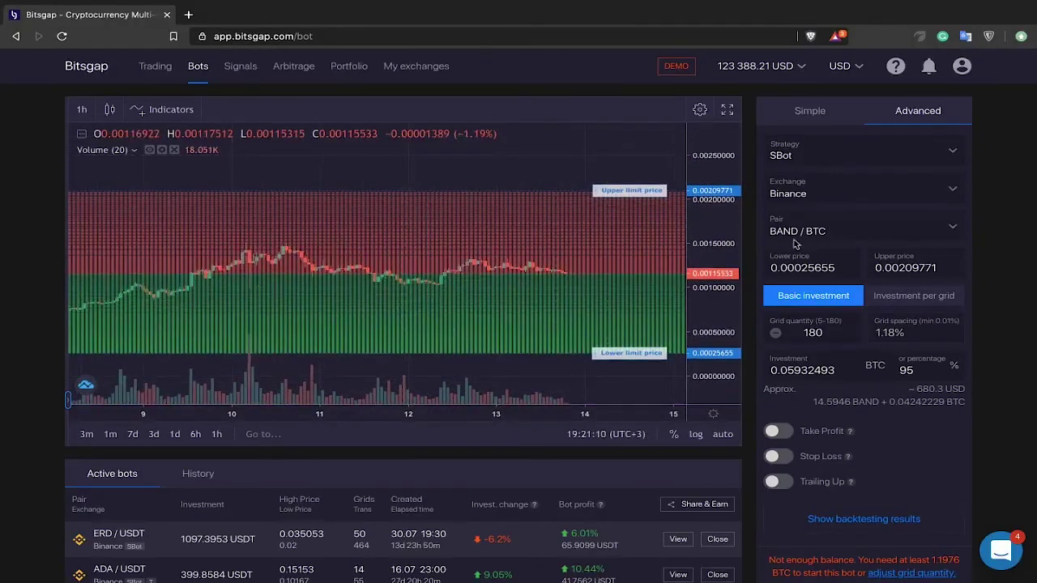
{"action": "left_click_drag", "start_coordinate": [608, 193], "coordinate": [610, 236]}
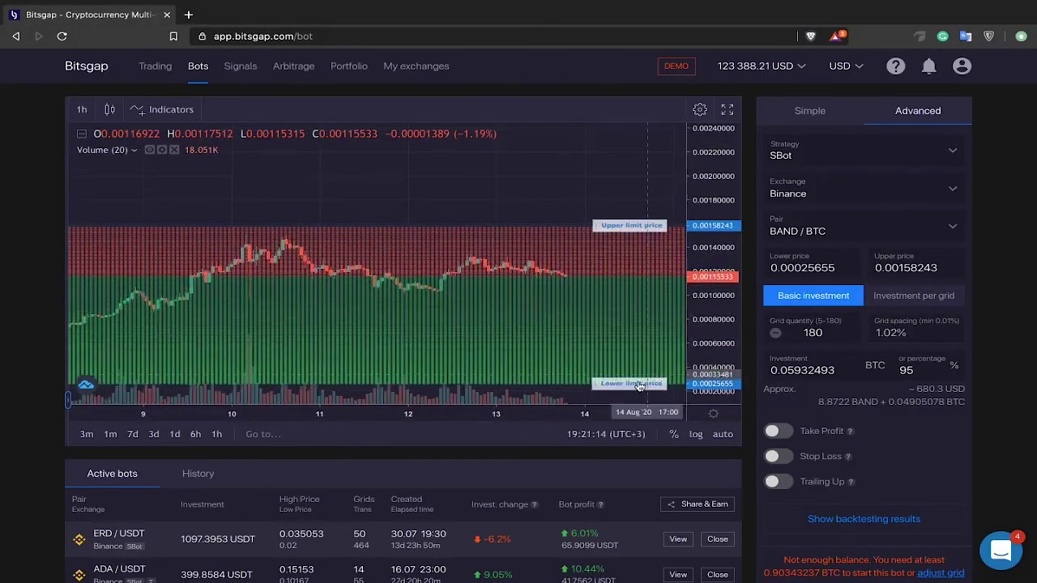
{"action": "left_click_drag", "start_coordinate": [639, 386], "coordinate": [640, 307]}
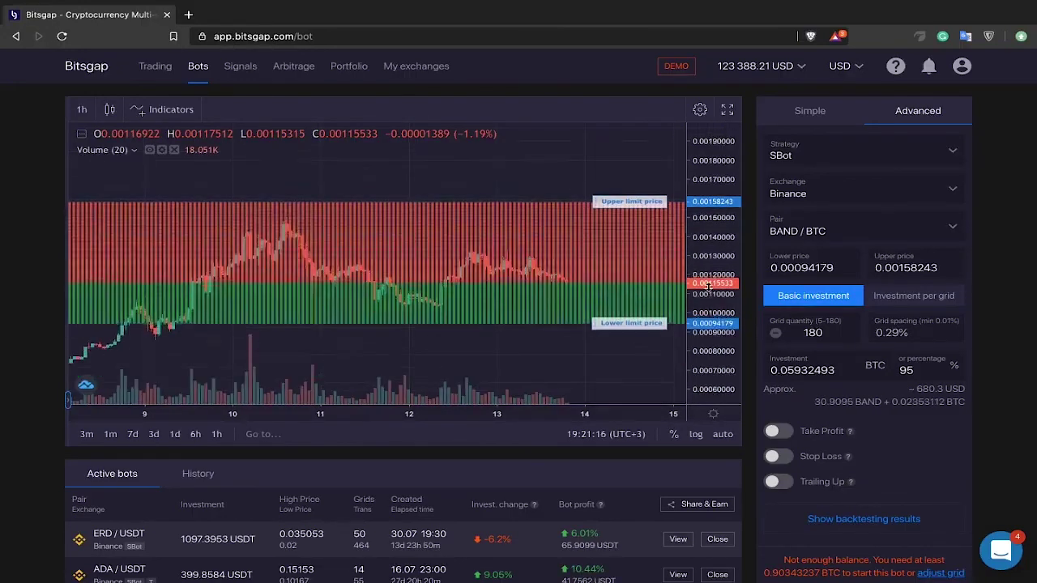
- Set the BAND / BTC bot's investment to 0.03 BTC
{"action": "left_click", "coordinate": [802, 369]}
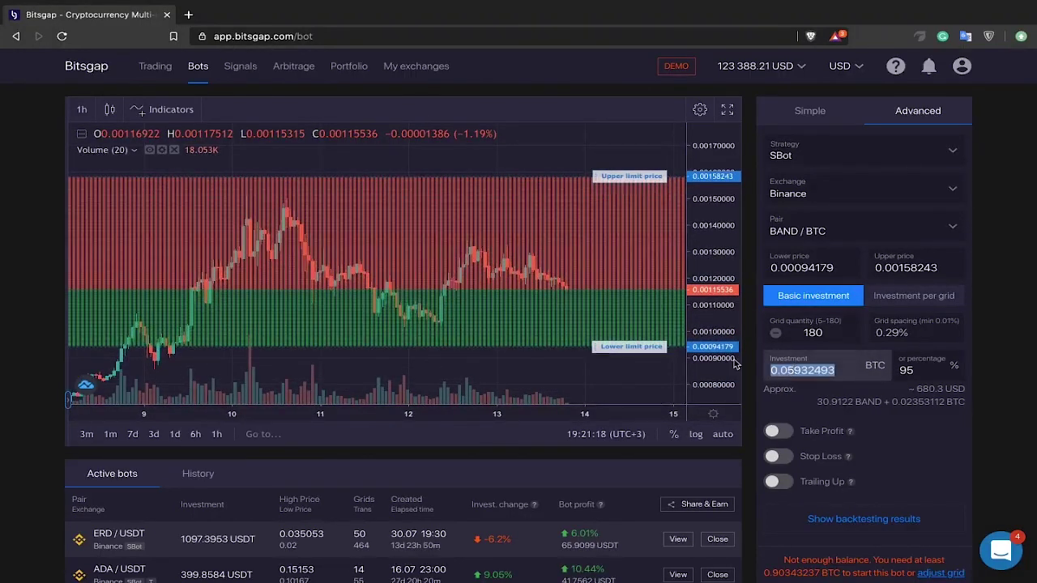
{"action": "type", "text": "0.03"}
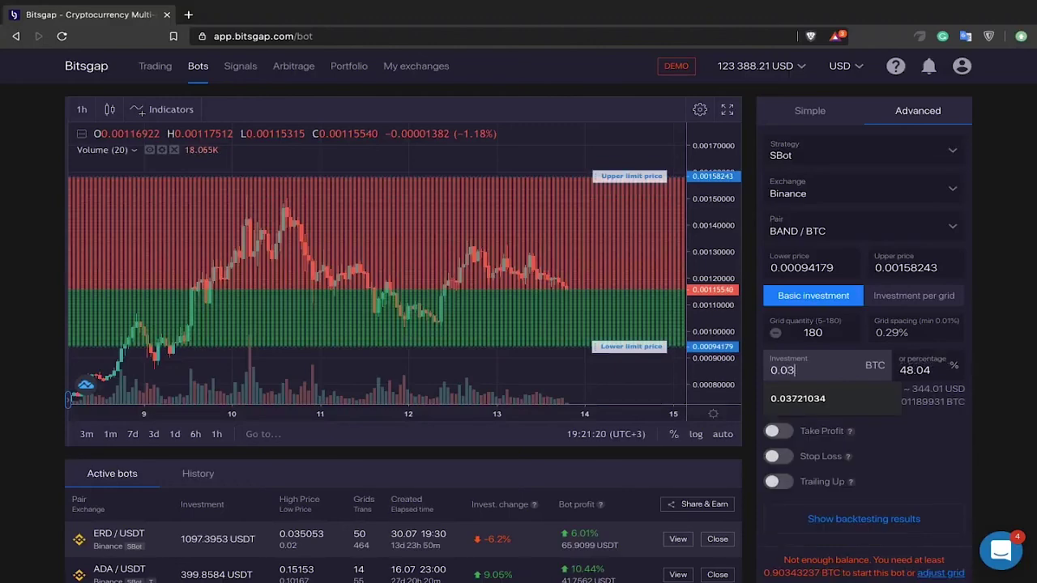
- Check the available balance on the exchange and set the BAND / BTC bot's investment to 0.04 BTC
{"action": "left_click", "coordinate": [896, 416]}
{"action": "scroll", "coordinate": [923, 428], "scroll_direction": "down", "scroll_amount": 2}
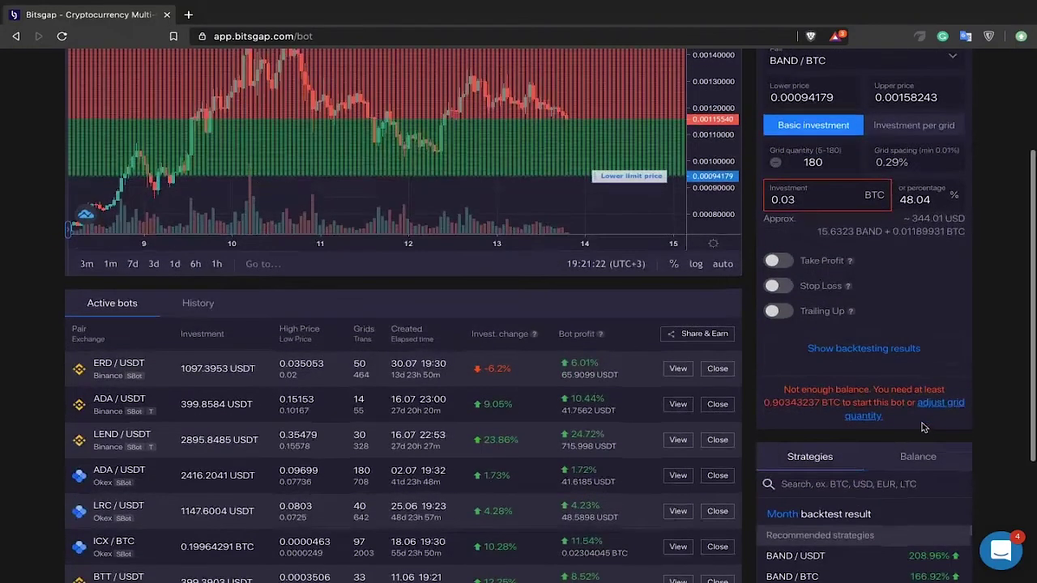
{"action": "left_click", "coordinate": [916, 458]}
{"action": "scroll", "coordinate": [852, 416], "scroll_direction": "down", "scroll_amount": 1}
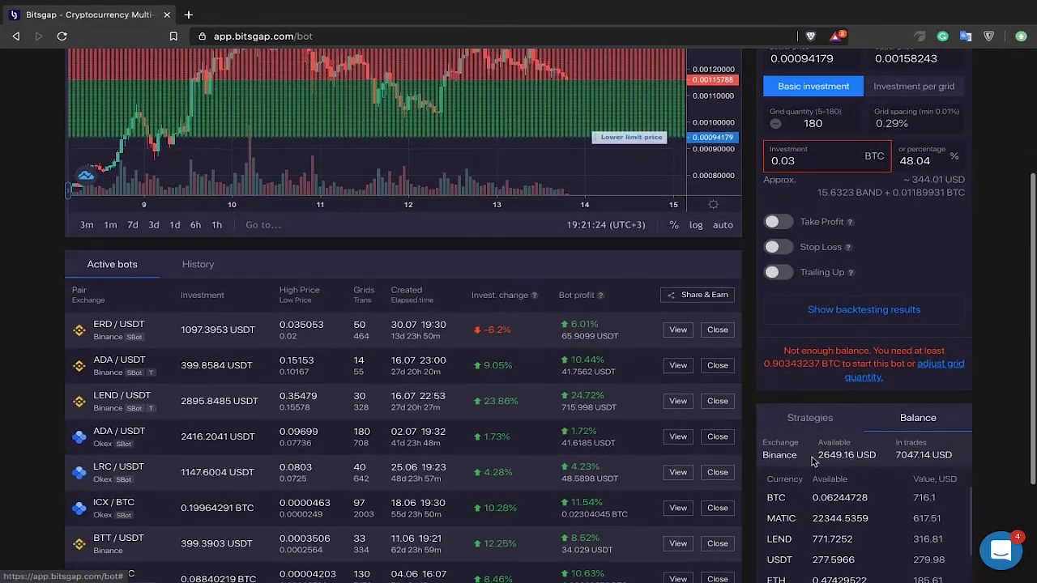
{"action": "scroll", "coordinate": [871, 314], "scroll_direction": "up", "scroll_amount": 4}
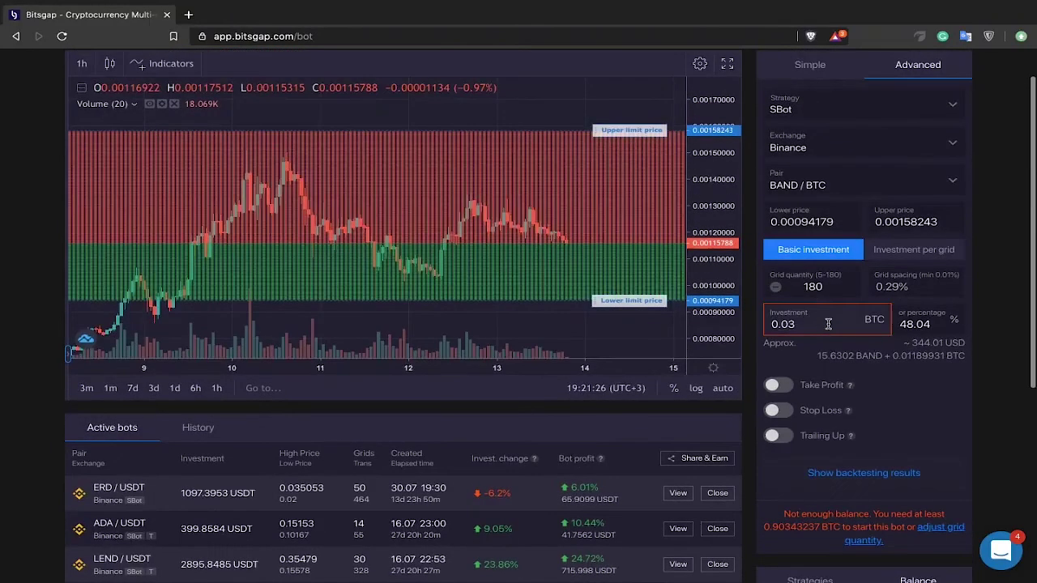
{"action": "left_click", "coordinate": [816, 328]}
{"action": "key", "text": "BackSpace"}
{"action": "type", "text": "4"}
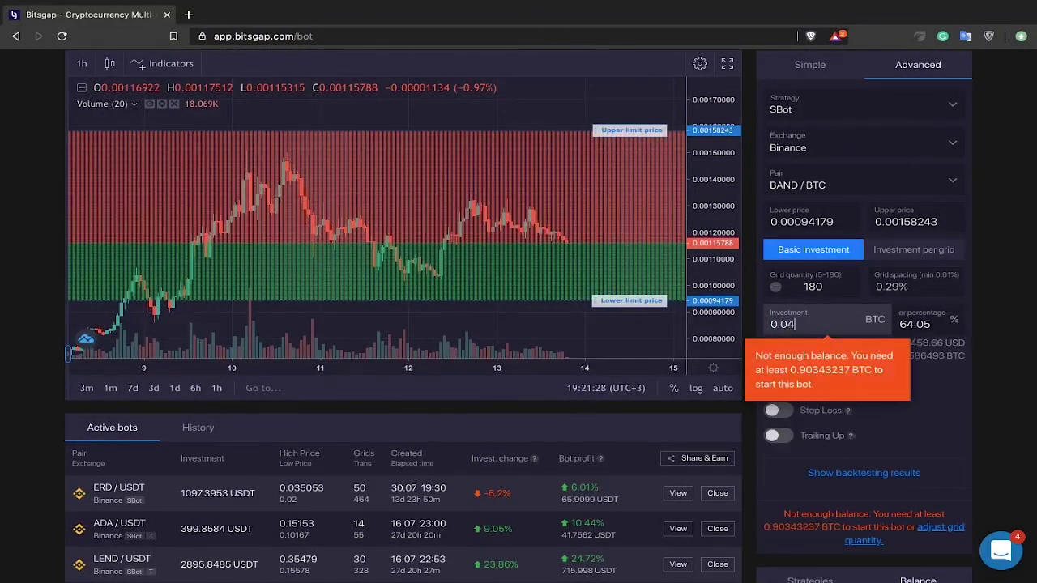
- Review the minimum investment requirement and apply the automatic grid quantity adjustment to fit the BAND / BTC bot's investment
{"action": "left_click", "coordinate": [799, 293]}
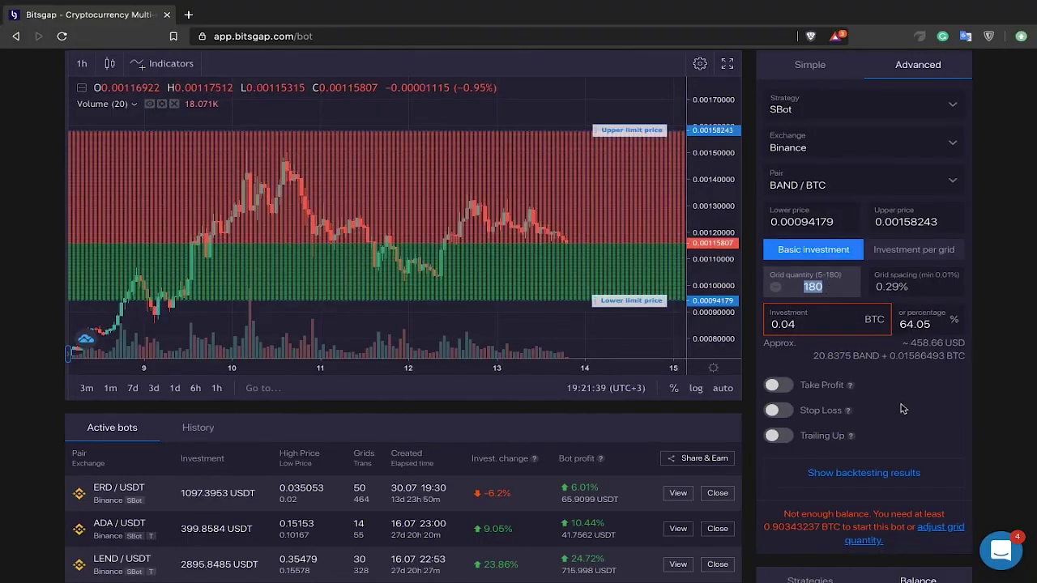
{"action": "scroll", "coordinate": [900, 408], "scroll_direction": "down", "scroll_amount": 1}
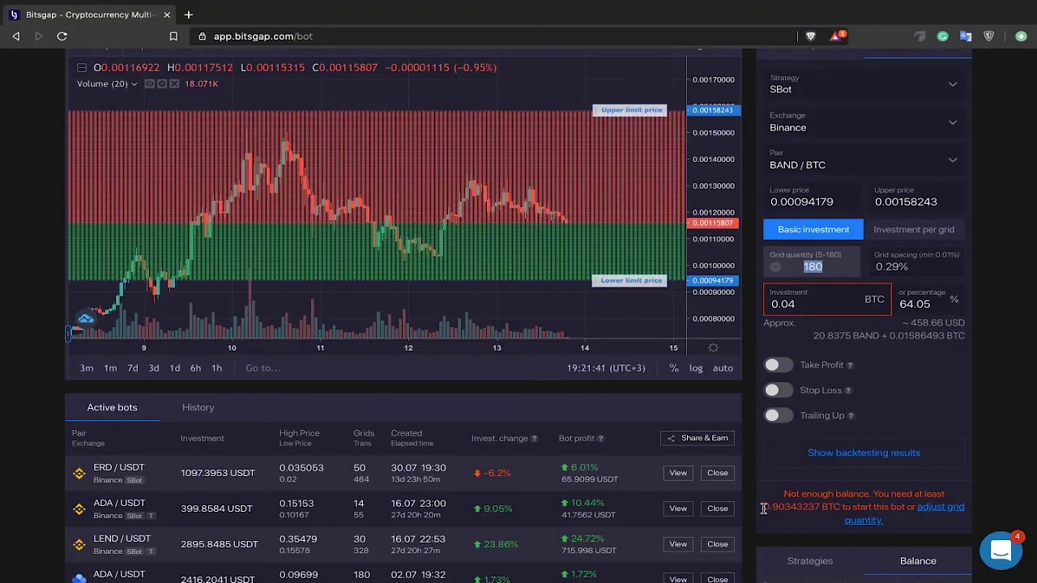
{"action": "left_click_drag", "start_coordinate": [762, 508], "coordinate": [853, 497]}
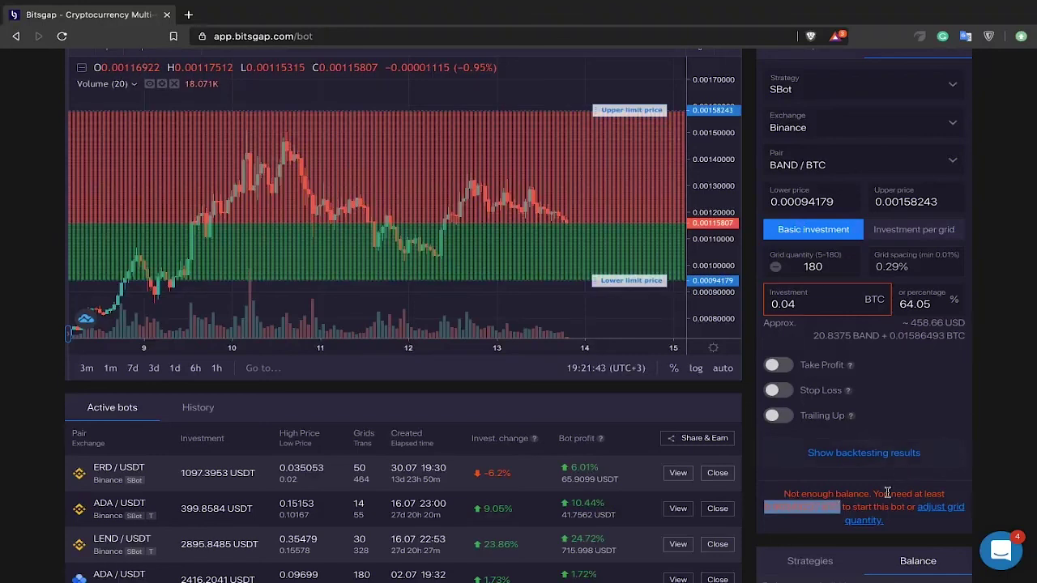
{"action": "left_click", "coordinate": [867, 504]}
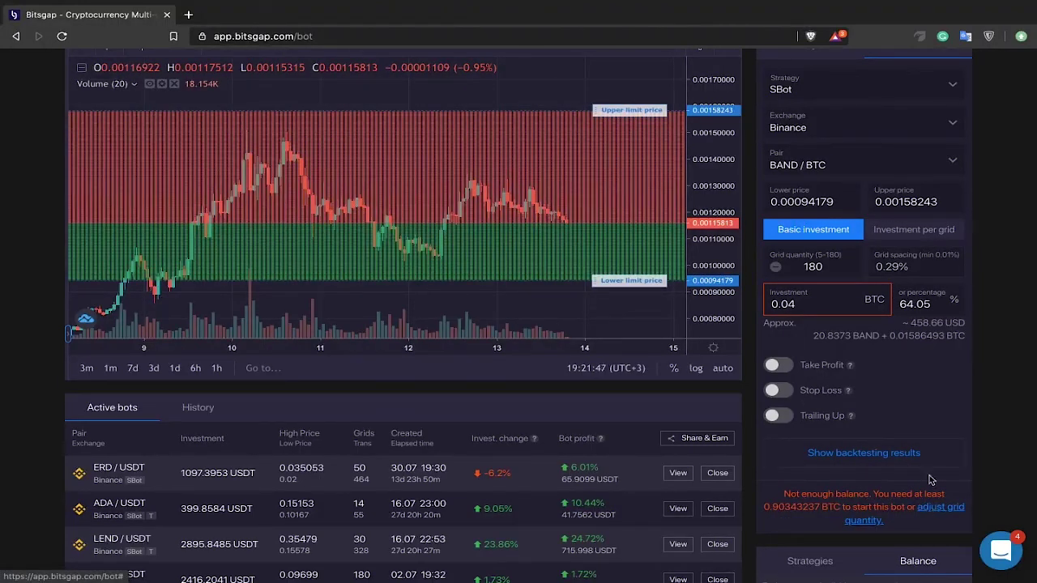
{"action": "left_click_drag", "start_coordinate": [810, 302], "coordinate": [766, 303]}
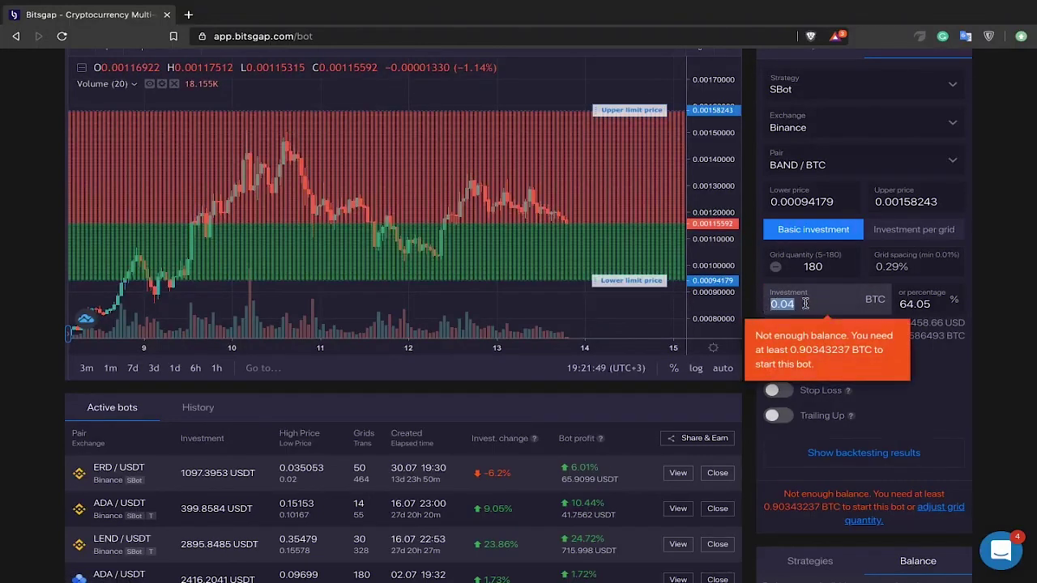
{"action": "left_click", "coordinate": [949, 436]}
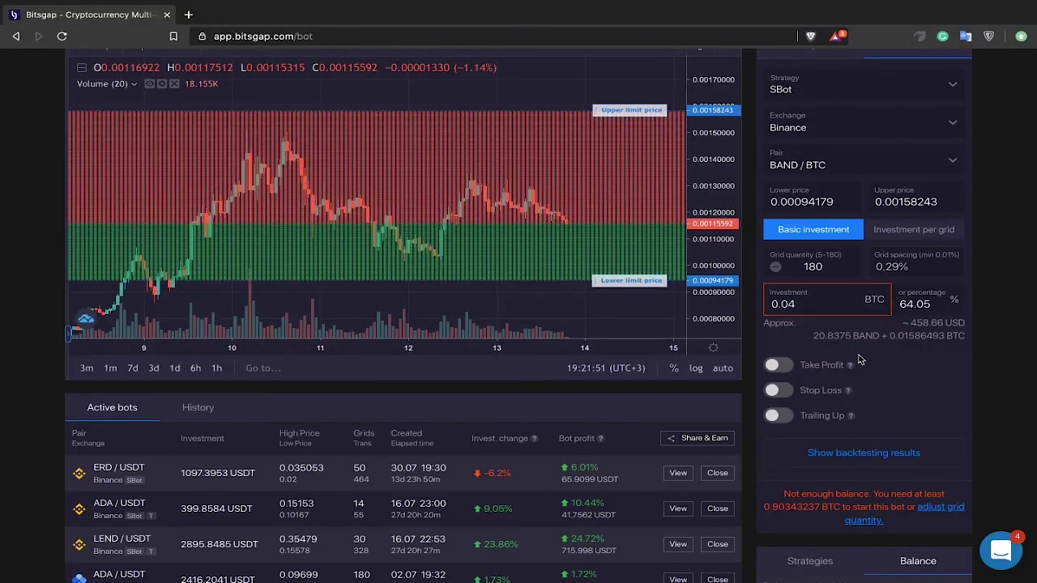
{"action": "left_click_drag", "start_coordinate": [763, 511], "coordinate": [835, 507]}
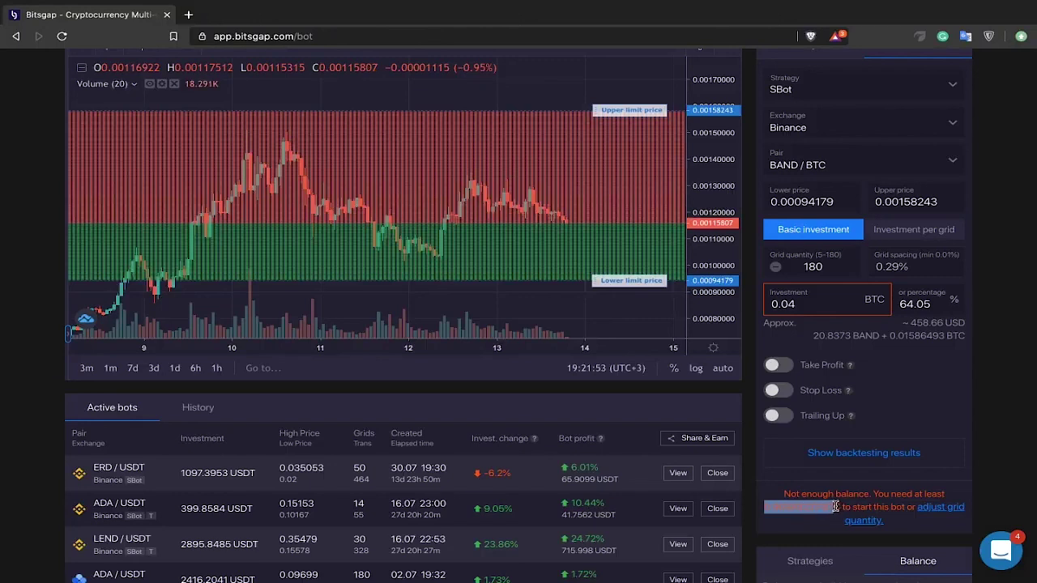
{"action": "left_click", "coordinate": [940, 510]}
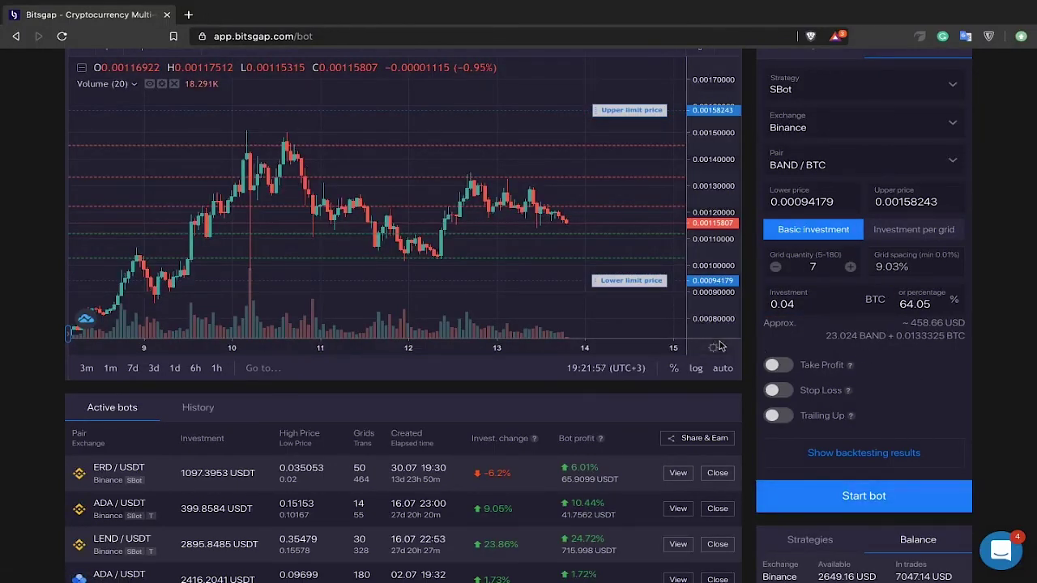
- Lower the BAND / BTC grid's upper limit price to 0.00144032 on the chart
{"action": "scroll", "coordinate": [548, 243], "scroll_direction": "down", "scroll_amount": 5}
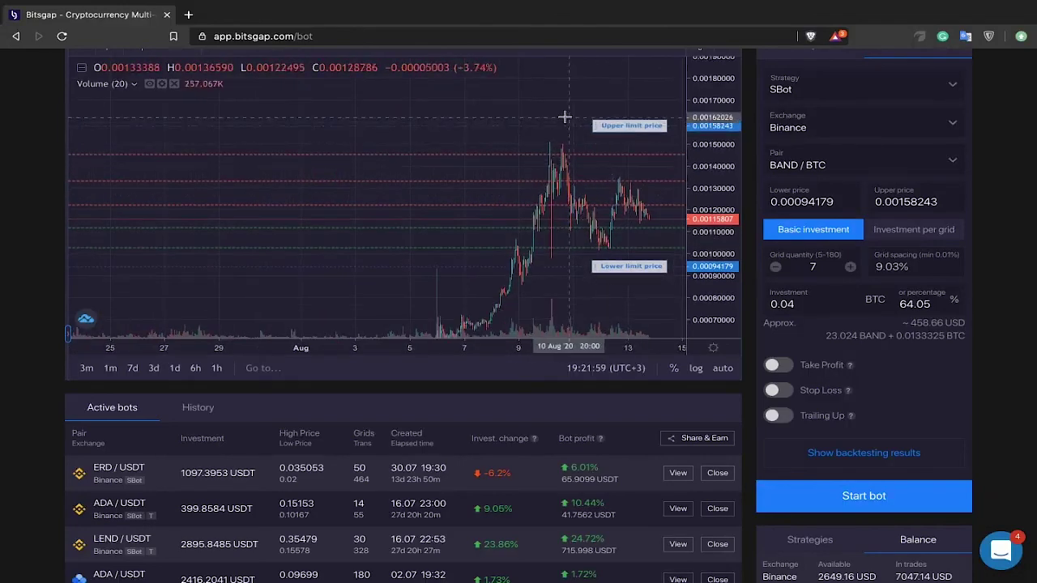
{"action": "scroll", "coordinate": [527, 116], "scroll_direction": "right", "scroll_amount": 2}
{"action": "scroll", "coordinate": [578, 130], "scroll_direction": "up", "scroll_amount": 3}
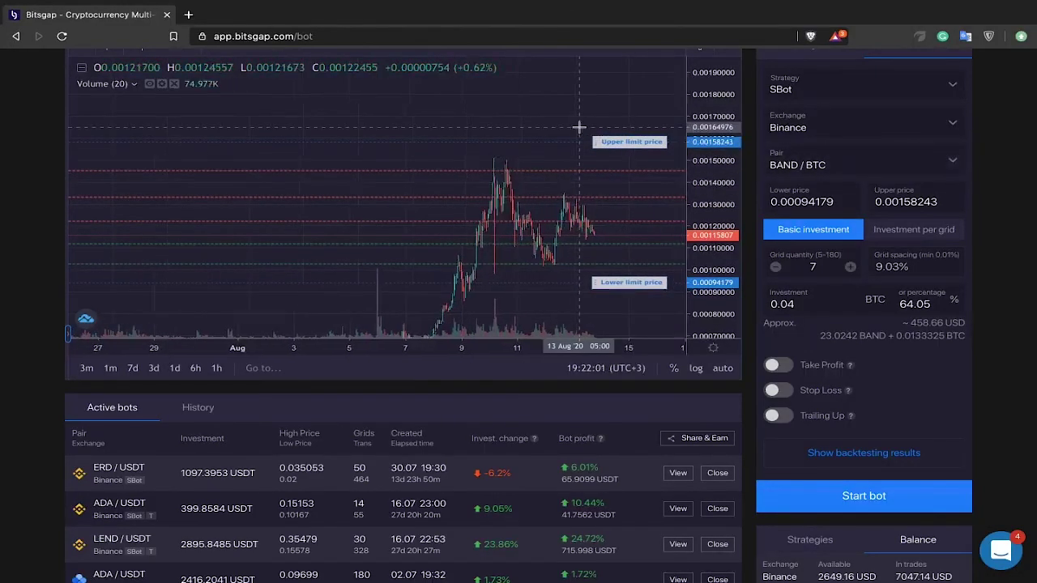
{"action": "left_click_drag", "start_coordinate": [616, 142], "coordinate": [629, 172]}
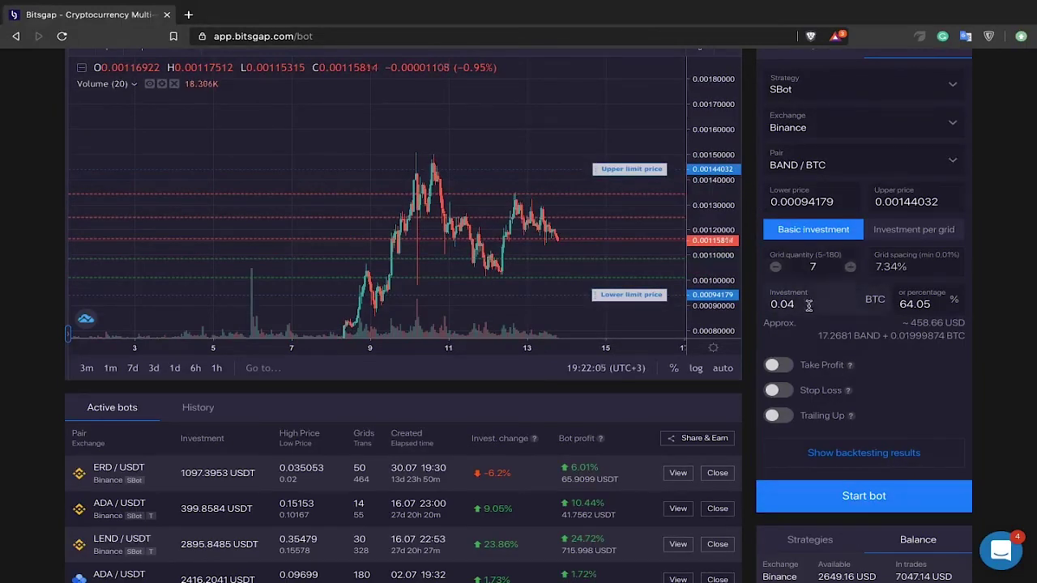
{"action": "double_click", "coordinate": [777, 304]}
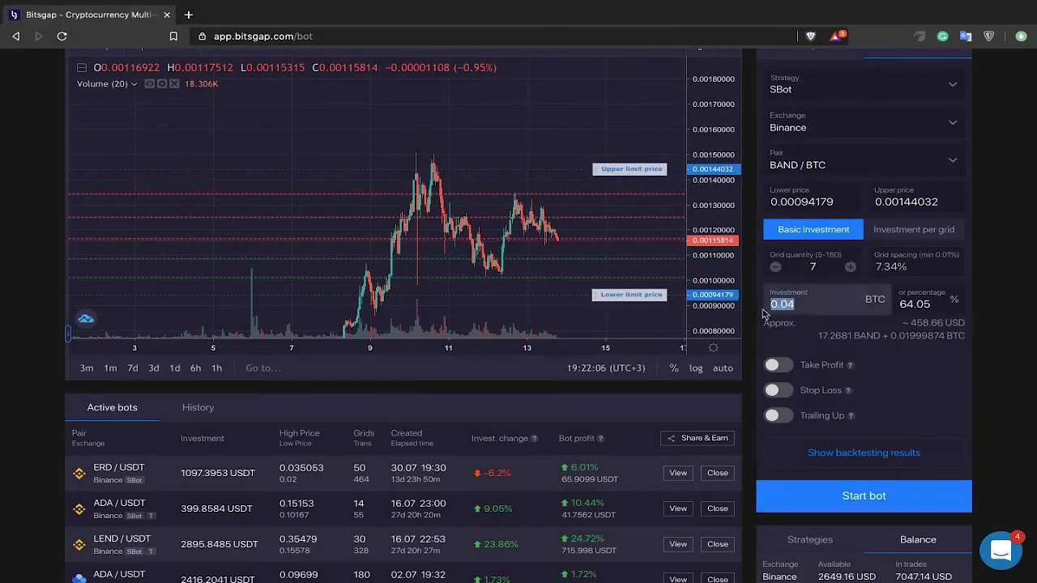
{"action": "left_click", "coordinate": [807, 335]}
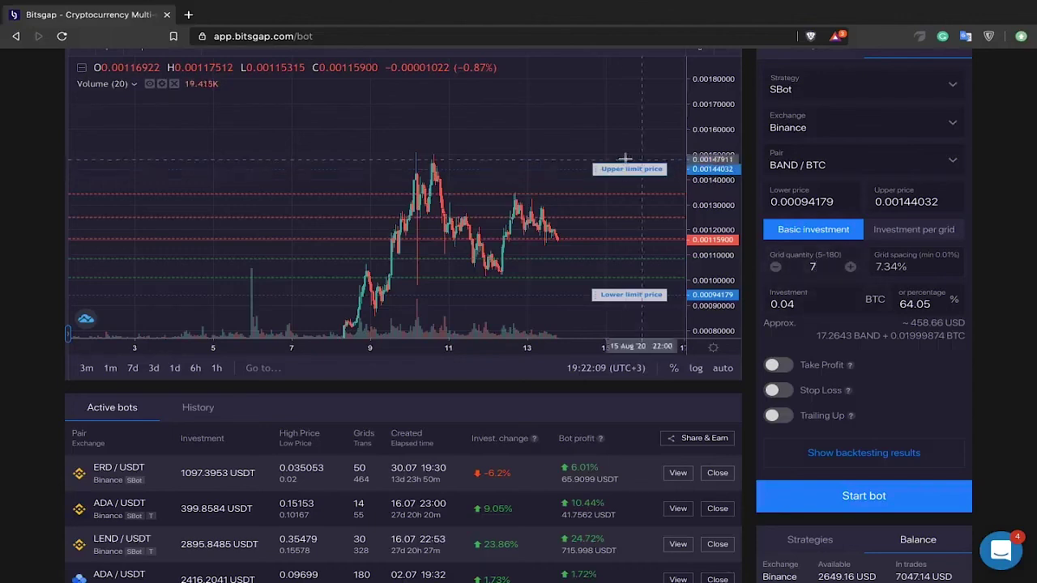
- Try several grid quantities for the BAND / BTC bot and settle on 10
{"action": "left_click", "coordinate": [849, 267]}
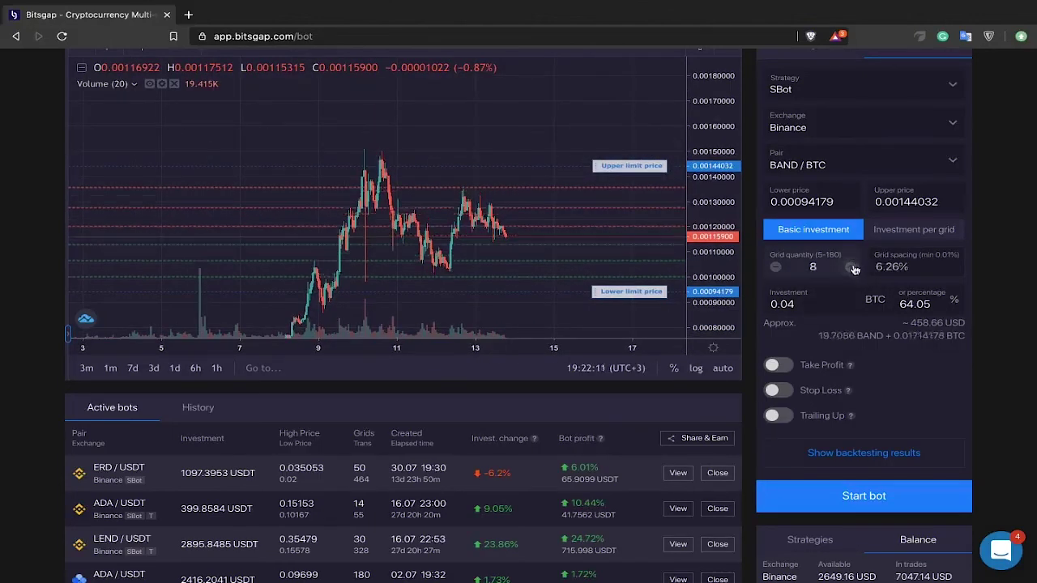
{"action": "left_click", "coordinate": [850, 268]}
{"action": "left_click", "coordinate": [849, 268]}
{"action": "left_click", "coordinate": [850, 267]}
{"action": "left_click", "coordinate": [849, 267]}
{"action": "left_click", "coordinate": [849, 267]}
{"action": "left_click", "coordinate": [778, 269]}
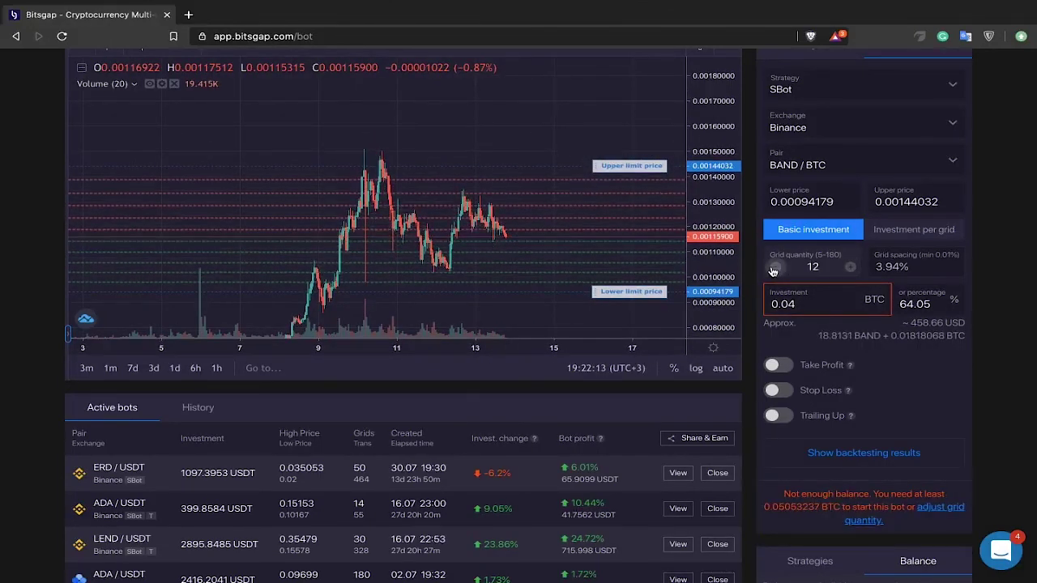
{"action": "left_click", "coordinate": [775, 269]}
{"action": "left_click", "coordinate": [775, 269]}
{"action": "left_click", "coordinate": [773, 270]}
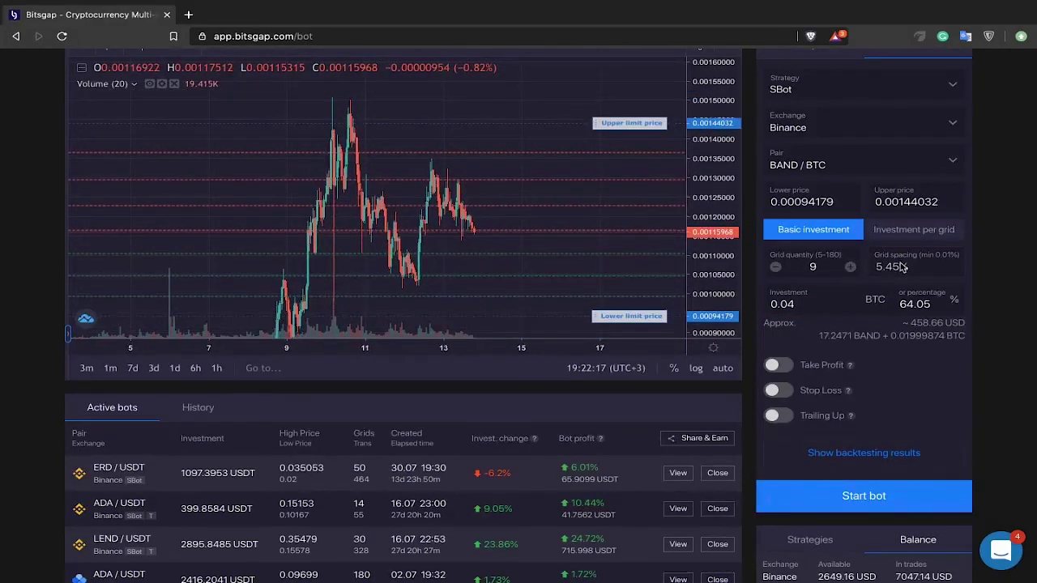
{"action": "left_click", "coordinate": [850, 267]}
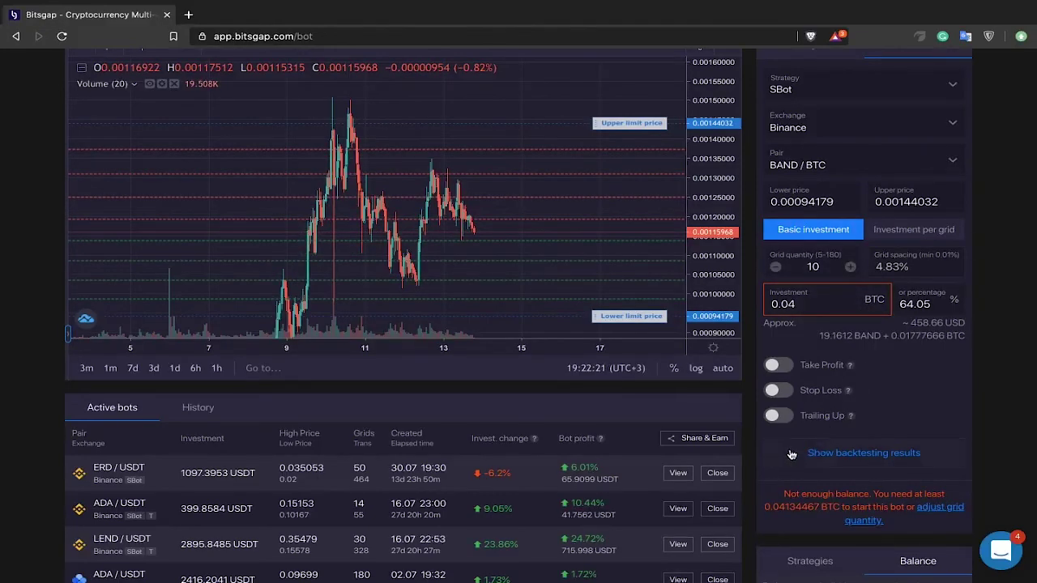
- Compare the minimum investment with the Binance balance, switch the bot's exchange to Okex and check the BTC available there
{"action": "scroll", "coordinate": [780, 457], "scroll_direction": "up", "scroll_amount": 1}
{"action": "scroll", "coordinate": [780, 457], "scroll_direction": "down", "scroll_amount": 2}
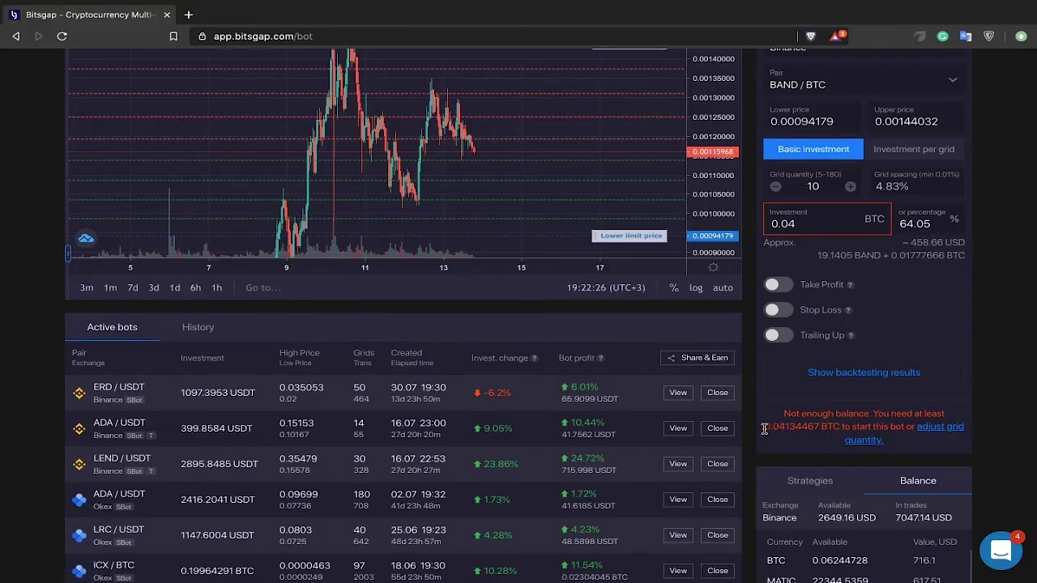
{"action": "left_click_drag", "start_coordinate": [764, 427], "coordinate": [897, 426]}
{"action": "scroll", "coordinate": [745, 318], "scroll_direction": "down", "scroll_amount": 3}
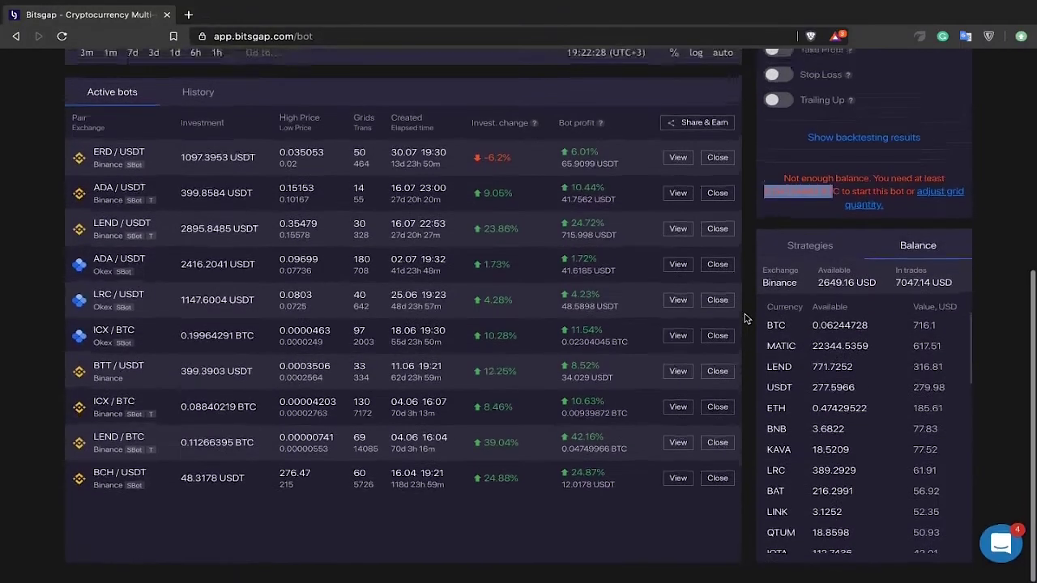
{"action": "scroll", "coordinate": [813, 256], "scroll_direction": "up", "scroll_amount": 4}
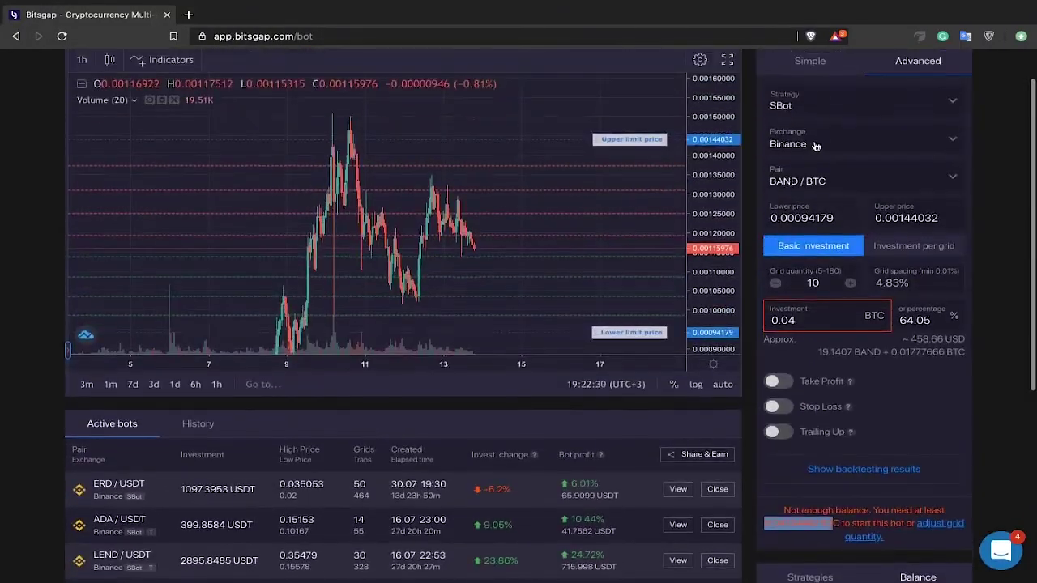
{"action": "left_click", "coordinate": [840, 139]}
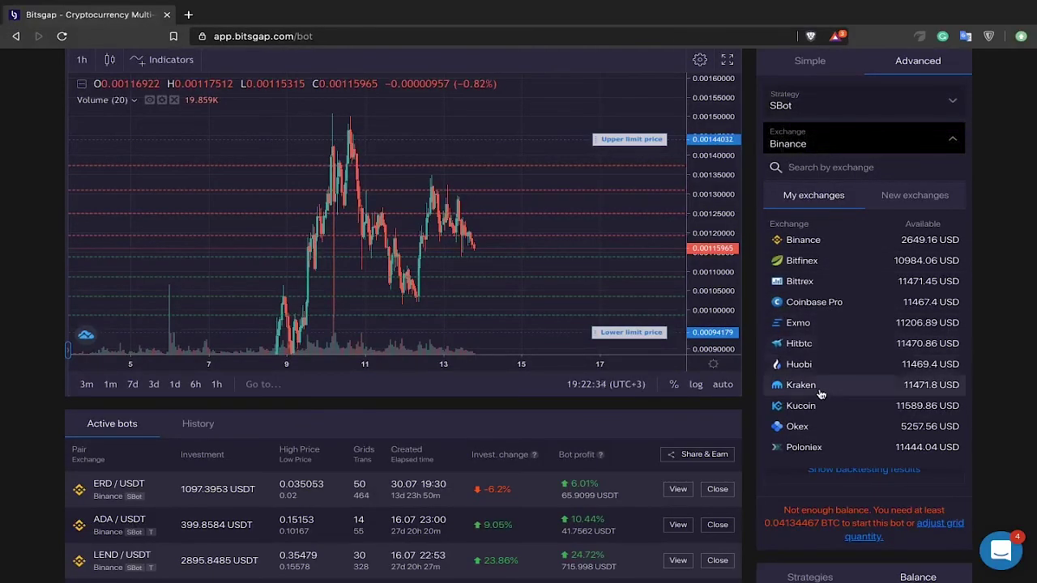
{"action": "left_click", "coordinate": [798, 426]}
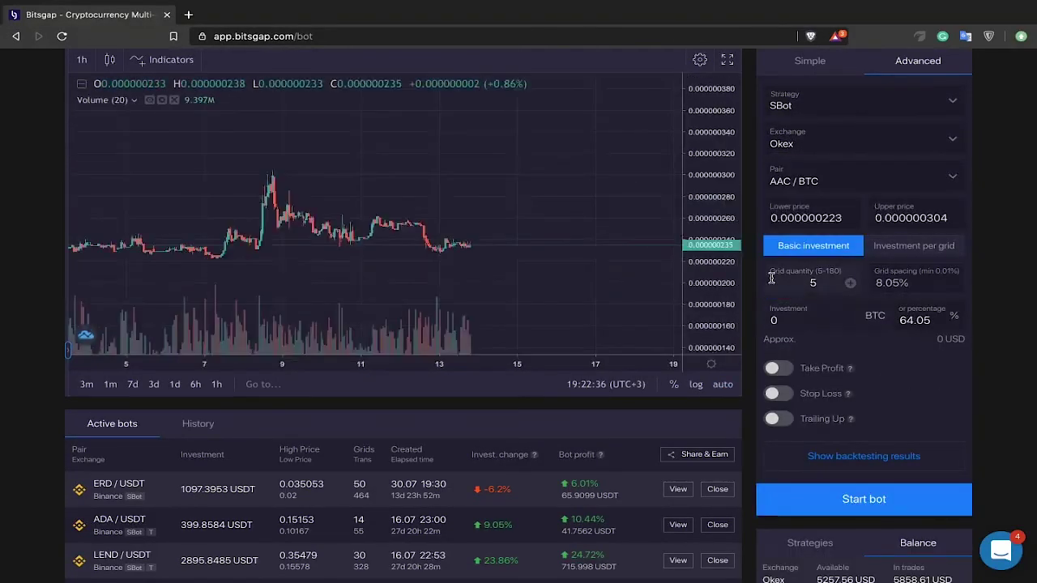
{"action": "scroll", "coordinate": [921, 368], "scroll_direction": "down", "scroll_amount": 3}
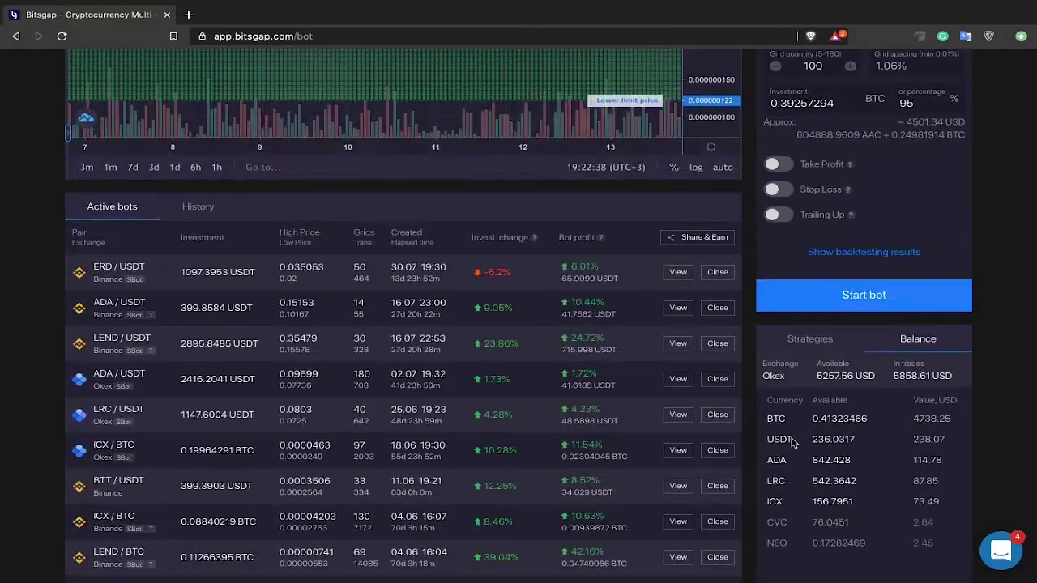
{"action": "left_click_drag", "start_coordinate": [807, 422], "coordinate": [869, 420]}
{"action": "scroll", "coordinate": [842, 364], "scroll_direction": "up", "scroll_amount": 3}
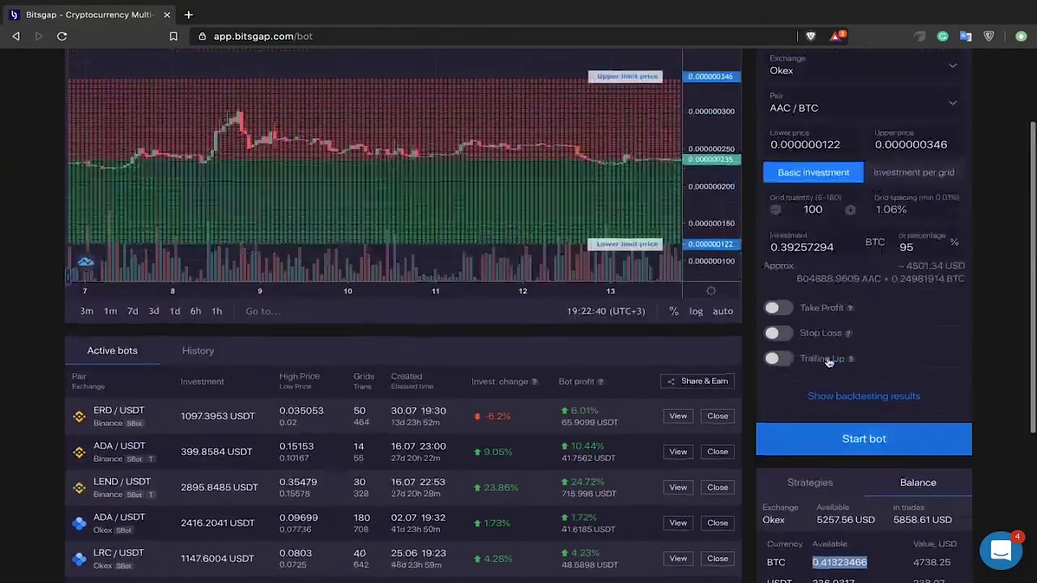
- Load the recommended GNX / BTC strategy and narrow its grid to an upper price of 0.00000184 and a lower price of 0.00000114
{"action": "scroll", "coordinate": [844, 324], "scroll_direction": "down", "scroll_amount": 4}
{"action": "left_click", "coordinate": [826, 255]}
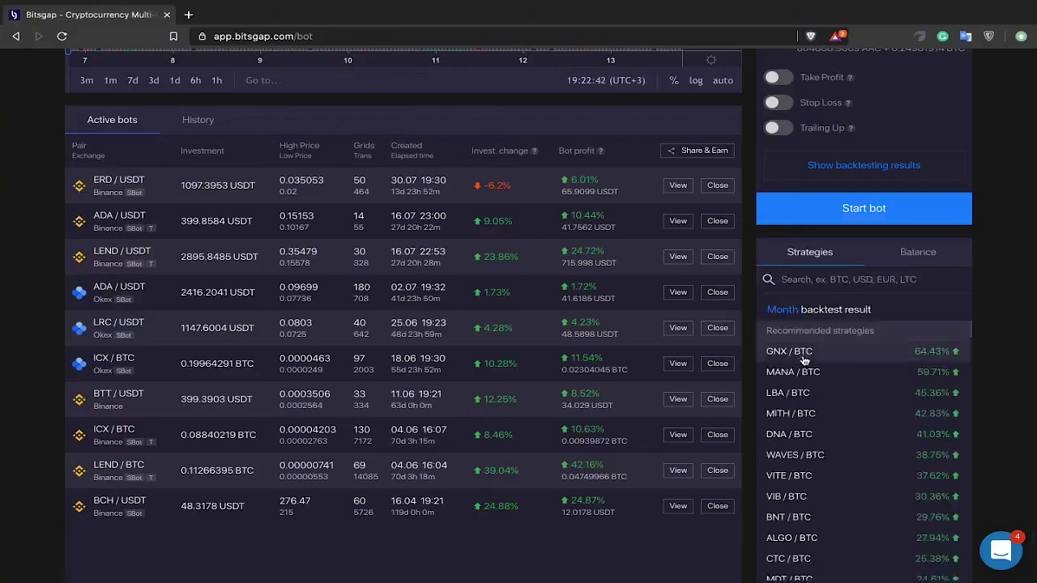
{"action": "left_click", "coordinate": [789, 351]}
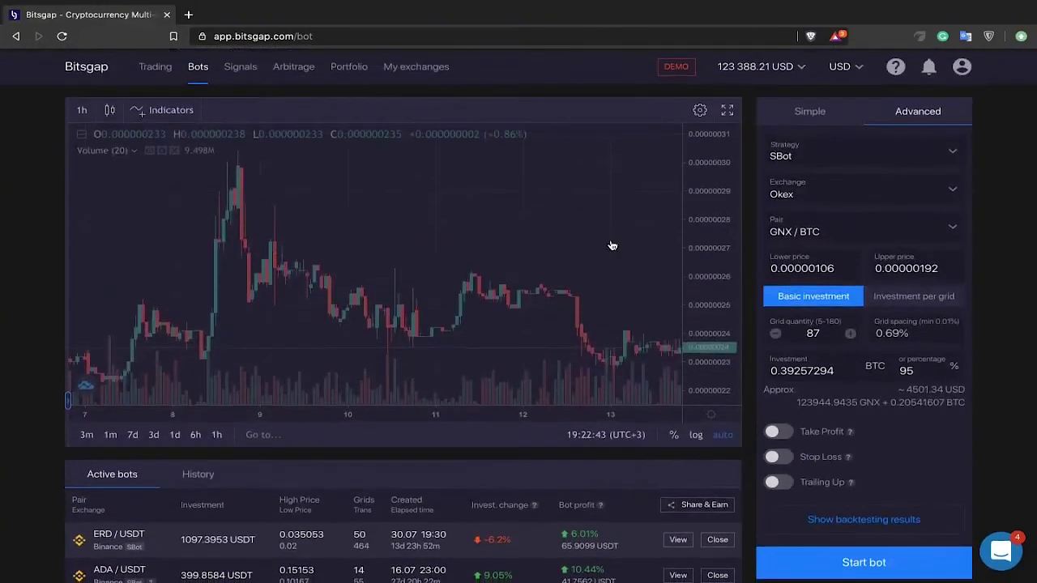
{"action": "left_click_drag", "start_coordinate": [628, 208], "coordinate": [628, 220]}
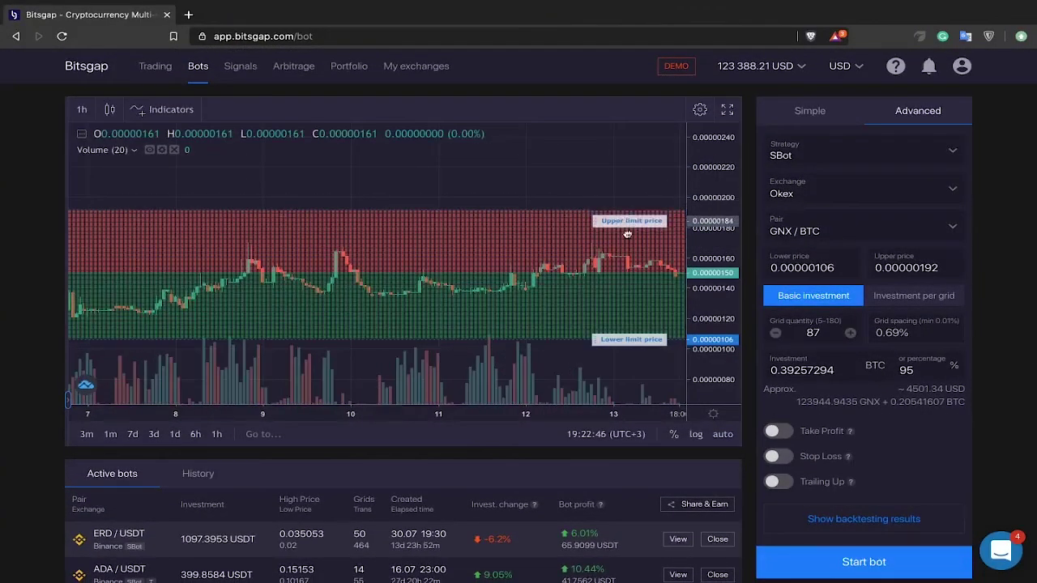
{"action": "left_click_drag", "start_coordinate": [650, 344], "coordinate": [648, 327]}
- Set the GNX / BTC grid's upper limit price to 0.00000183 and lower limit price to 0.00000121 on the chart
{"action": "scroll", "coordinate": [540, 287], "scroll_direction": "down", "scroll_amount": 3}
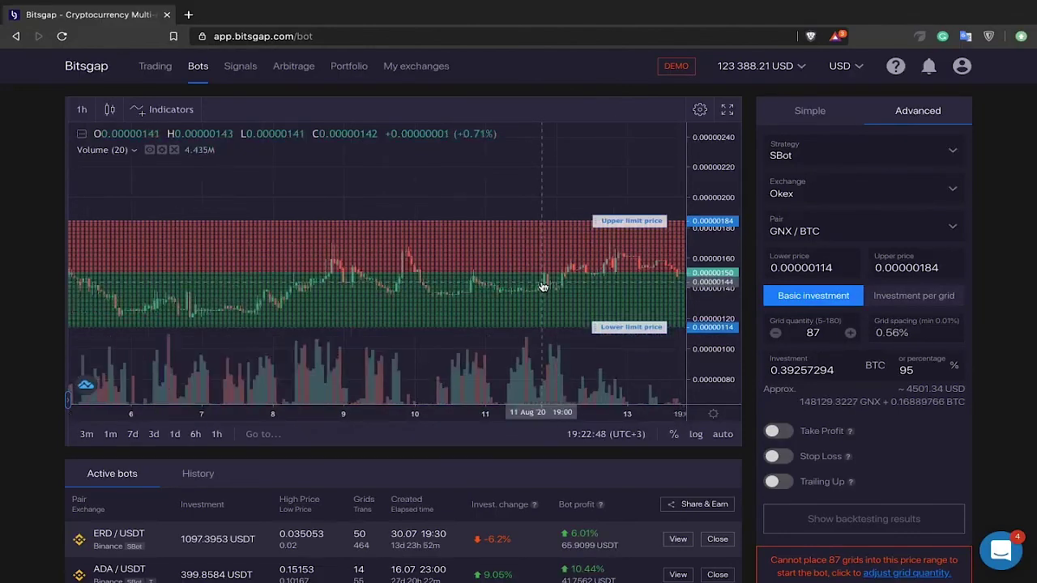
{"action": "scroll", "coordinate": [577, 182], "scroll_direction": "down", "scroll_amount": 5}
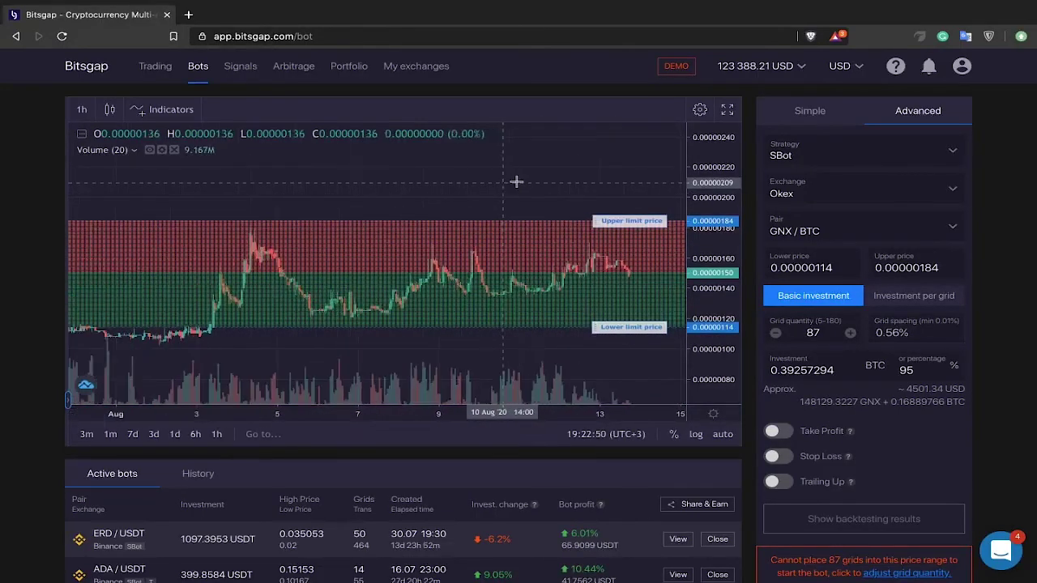
{"action": "left_click_drag", "start_coordinate": [547, 174], "coordinate": [483, 250]}
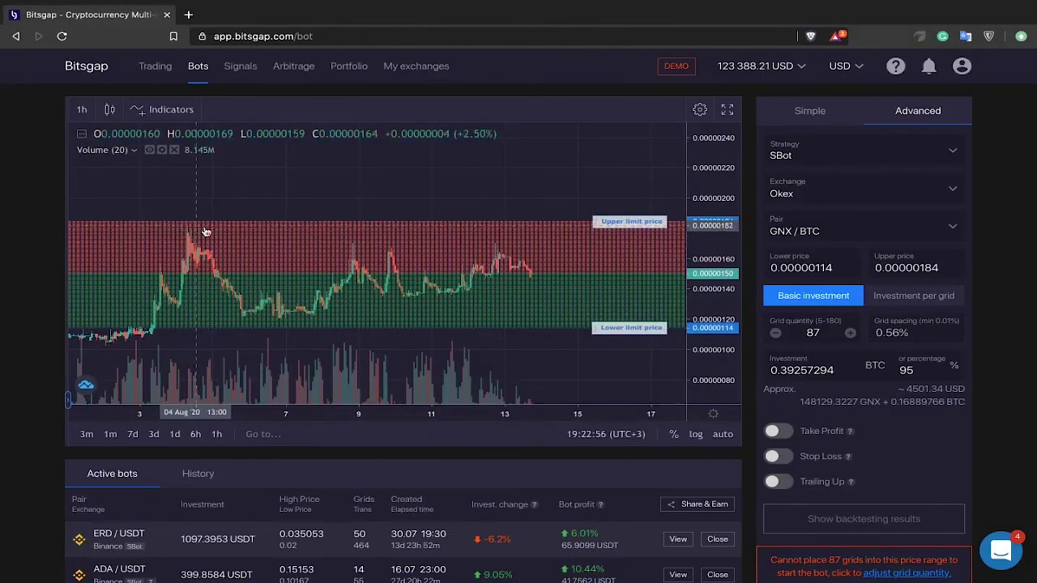
{"action": "left_click_drag", "start_coordinate": [649, 226], "coordinate": [646, 224]}
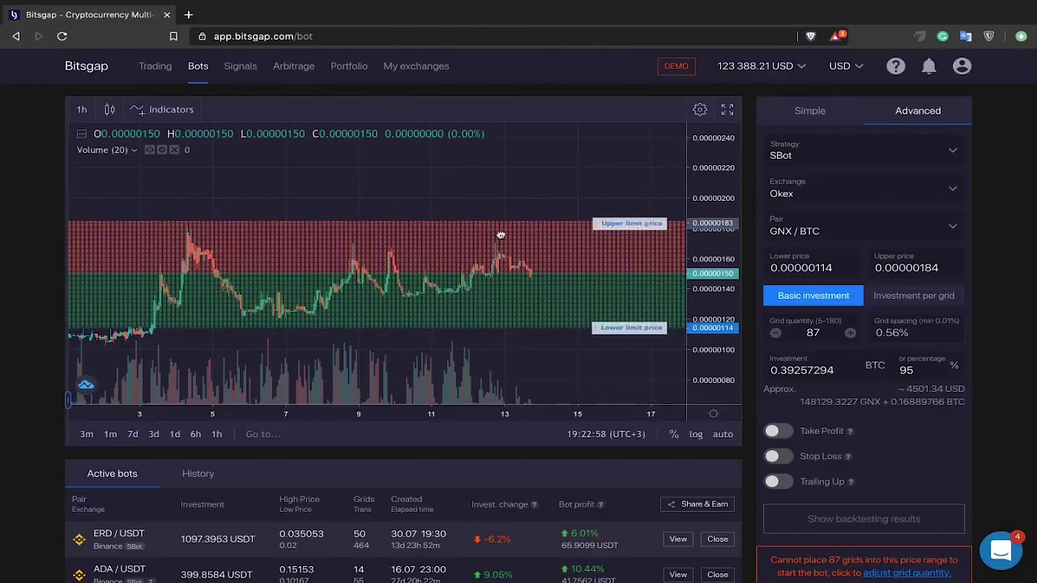
{"action": "left_click_drag", "start_coordinate": [500, 235], "coordinate": [251, 240]}
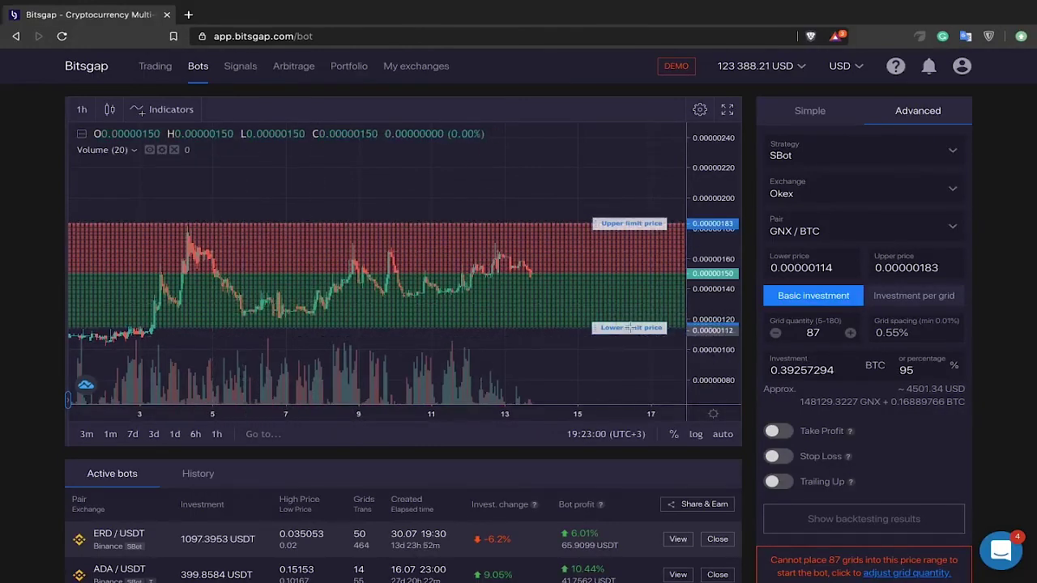
{"action": "left_click_drag", "start_coordinate": [629, 327], "coordinate": [627, 318]}
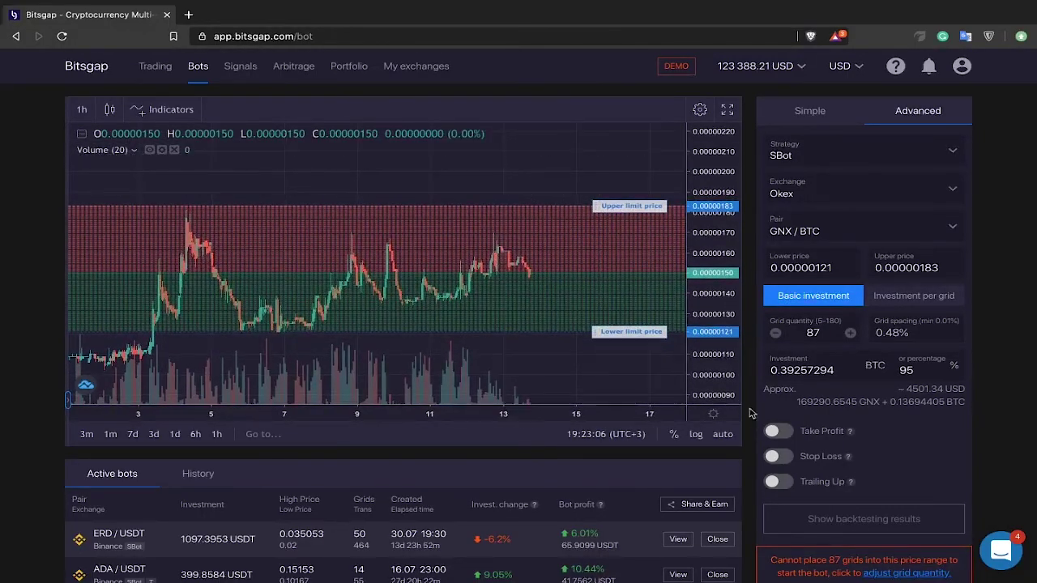
- Apply the suggested grid quantity adjustment for the narrowed GNX / BTC range and review the grid quantity and investment amount
{"action": "scroll", "coordinate": [882, 422], "scroll_direction": "down", "scroll_amount": 2}
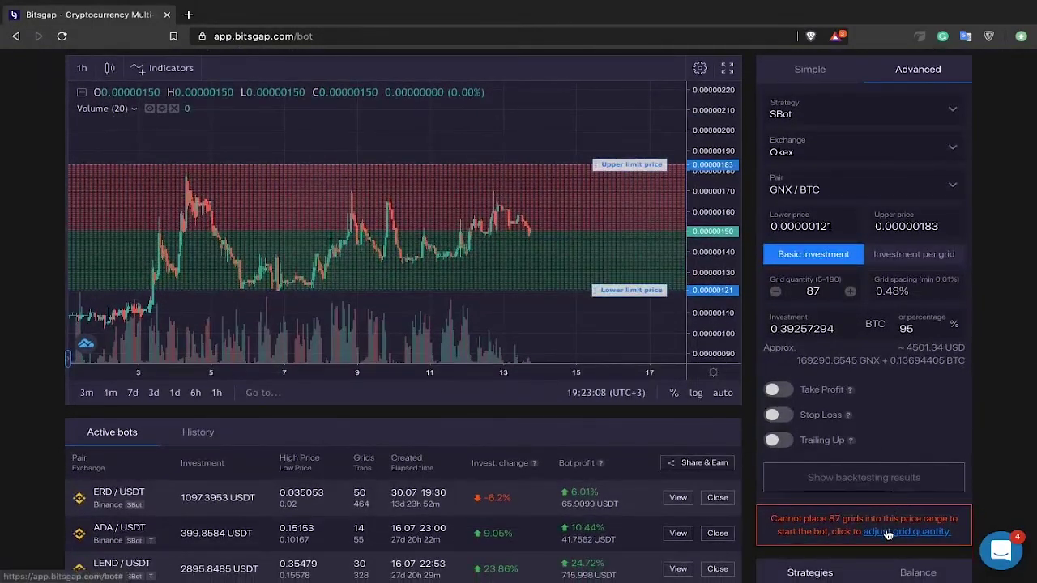
{"action": "left_click", "coordinate": [888, 532]}
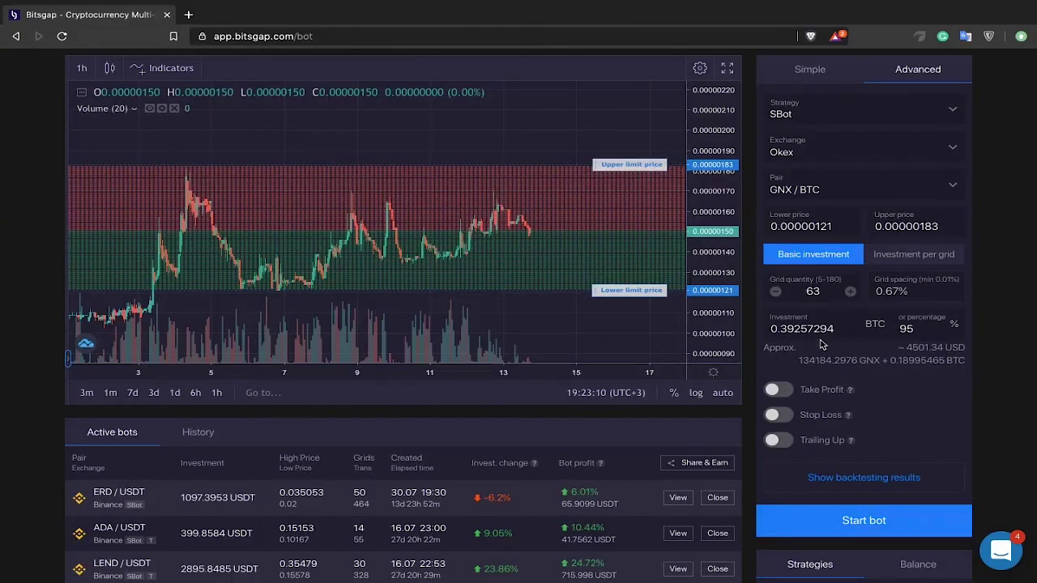
{"action": "left_click", "coordinate": [817, 291]}
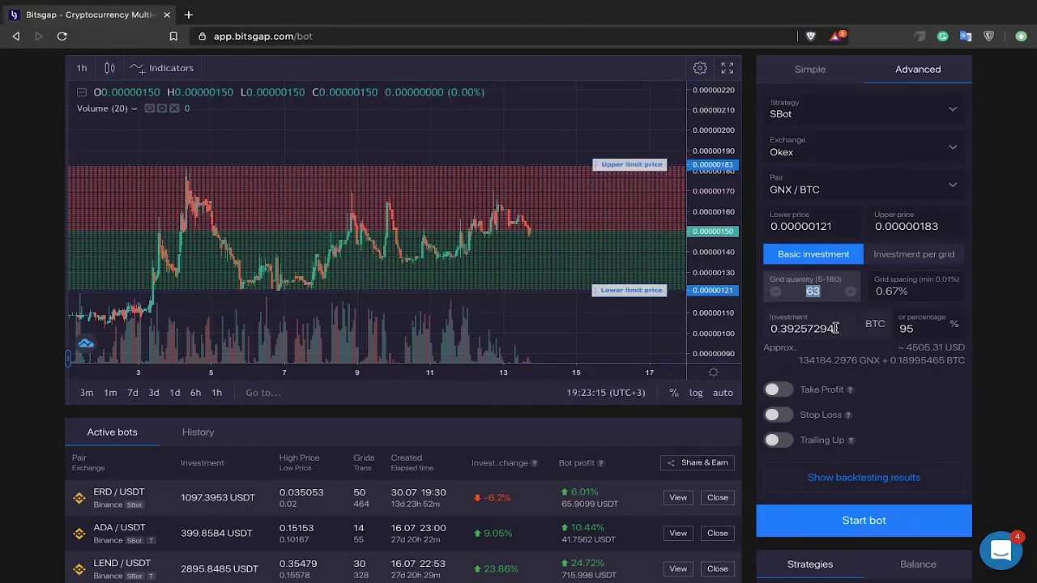
{"action": "left_click_drag", "start_coordinate": [834, 328], "coordinate": [800, 328]}
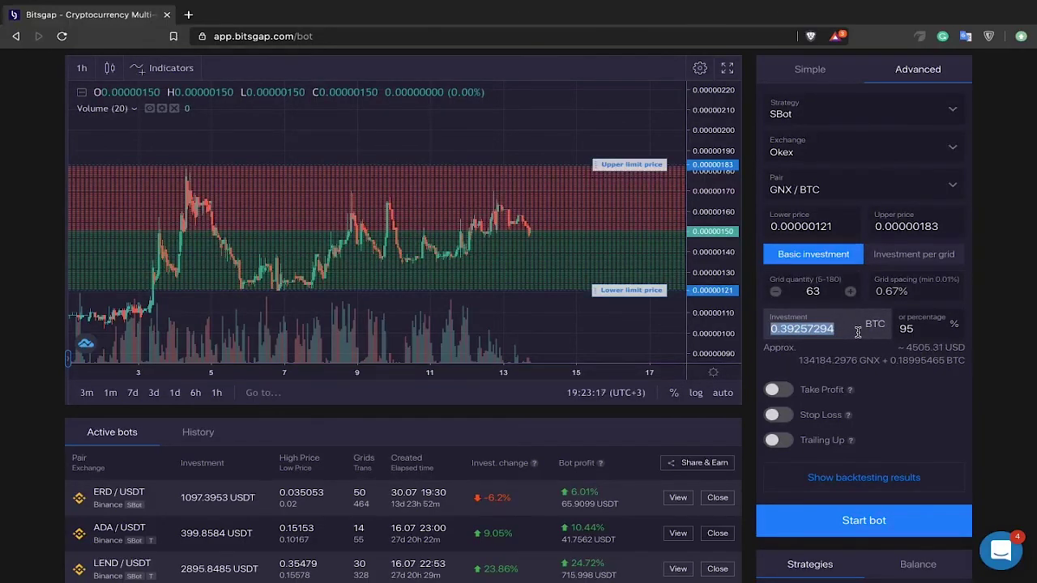
{"action": "left_click_drag", "start_coordinate": [905, 348], "coordinate": [956, 348]}
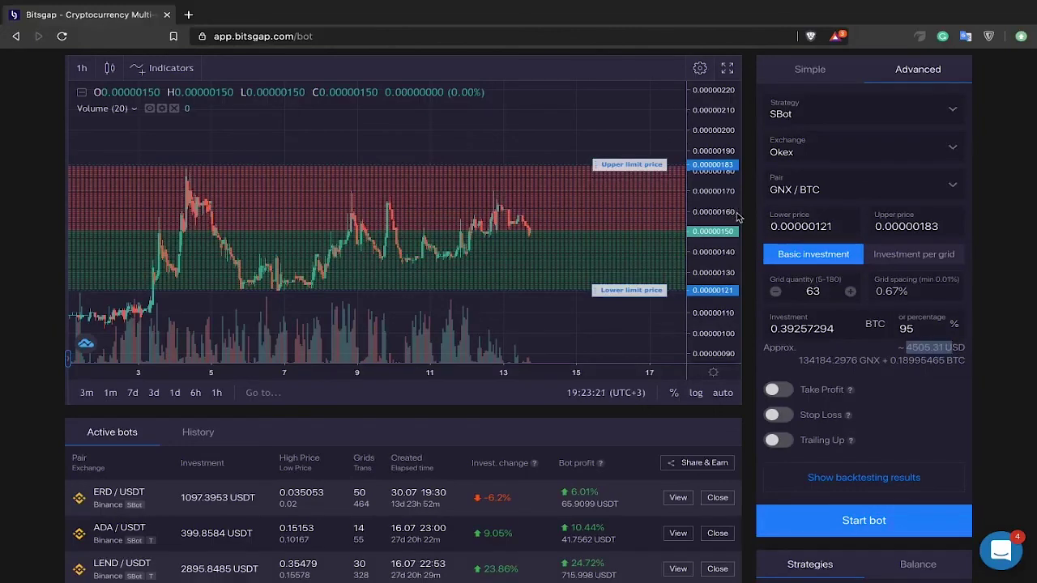
- Request the GNX / BTC bot's start and examine the GNX purchase required in the confirmation dialog
{"action": "scroll", "coordinate": [883, 411], "scroll_direction": "down", "scroll_amount": 1}
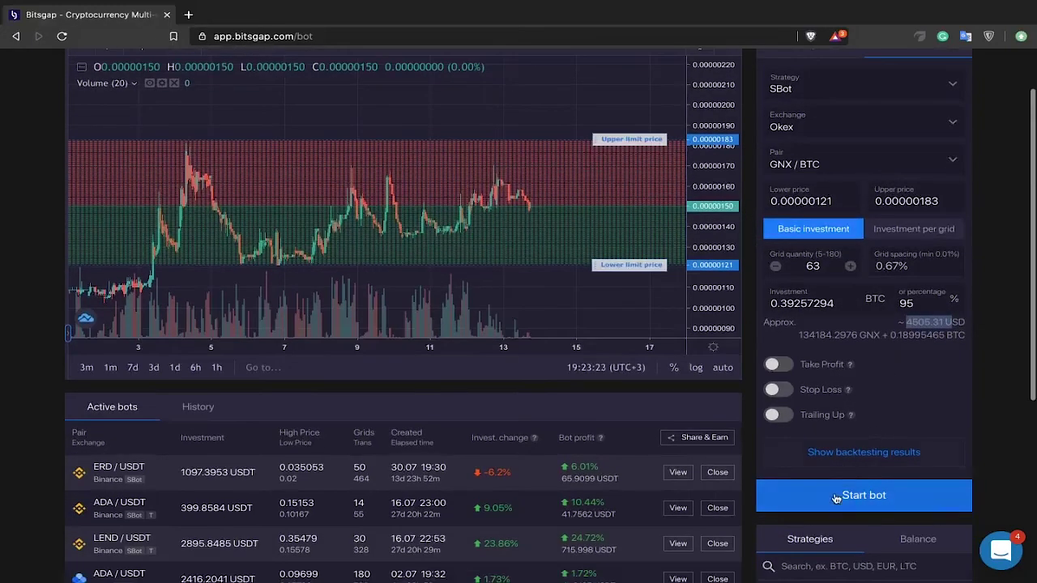
{"action": "left_click", "coordinate": [848, 496]}
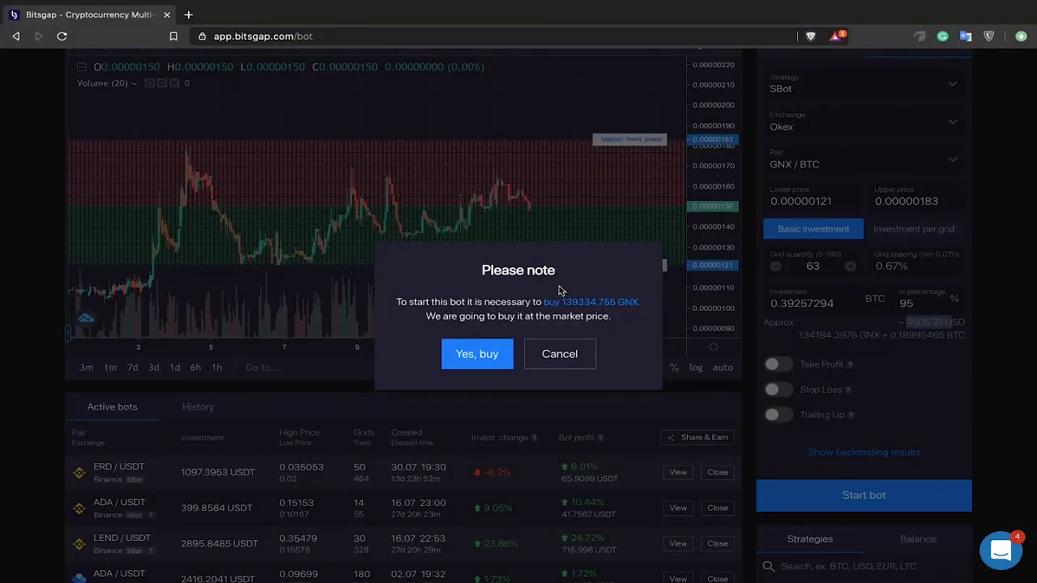
{"action": "left_click_drag", "start_coordinate": [558, 301], "coordinate": [638, 302]}
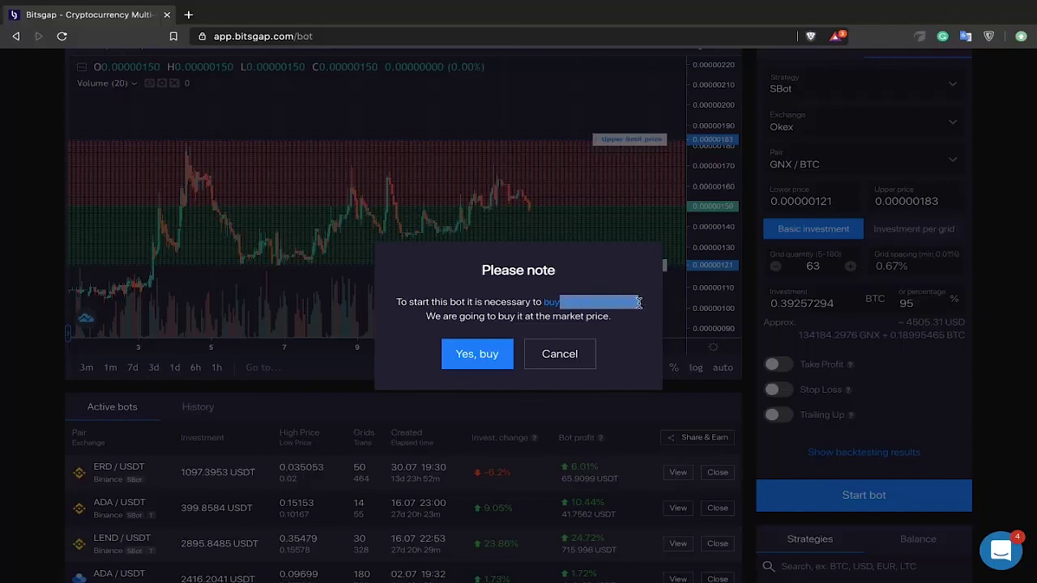
{"action": "left_click", "coordinate": [616, 279]}
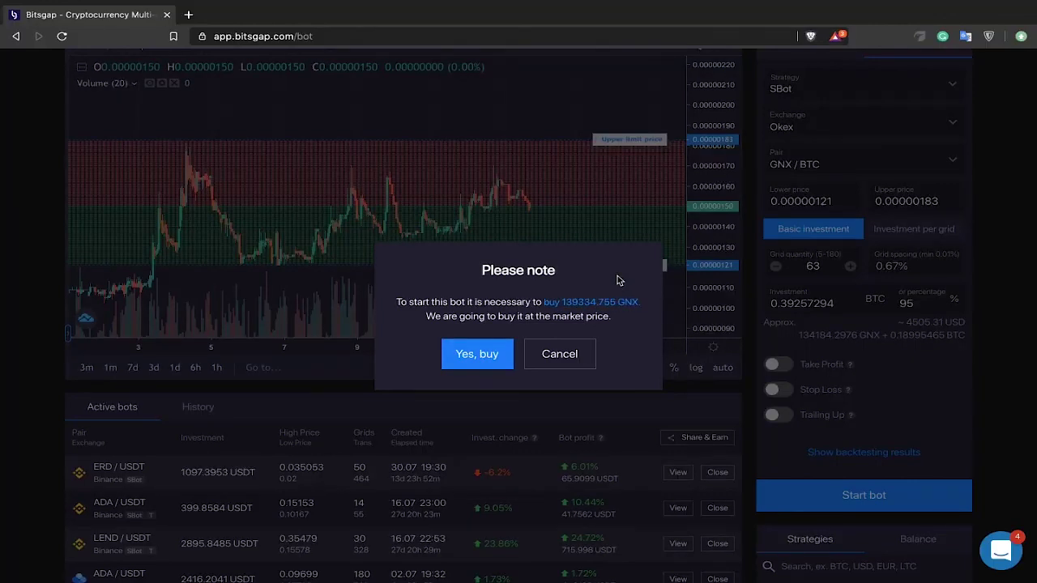
{"action": "left_click_drag", "start_coordinate": [558, 301], "coordinate": [583, 302]}
{"action": "left_click", "coordinate": [600, 270]}
{"action": "left_click_drag", "start_coordinate": [559, 302], "coordinate": [612, 301]}
{"action": "left_click", "coordinate": [585, 298]}
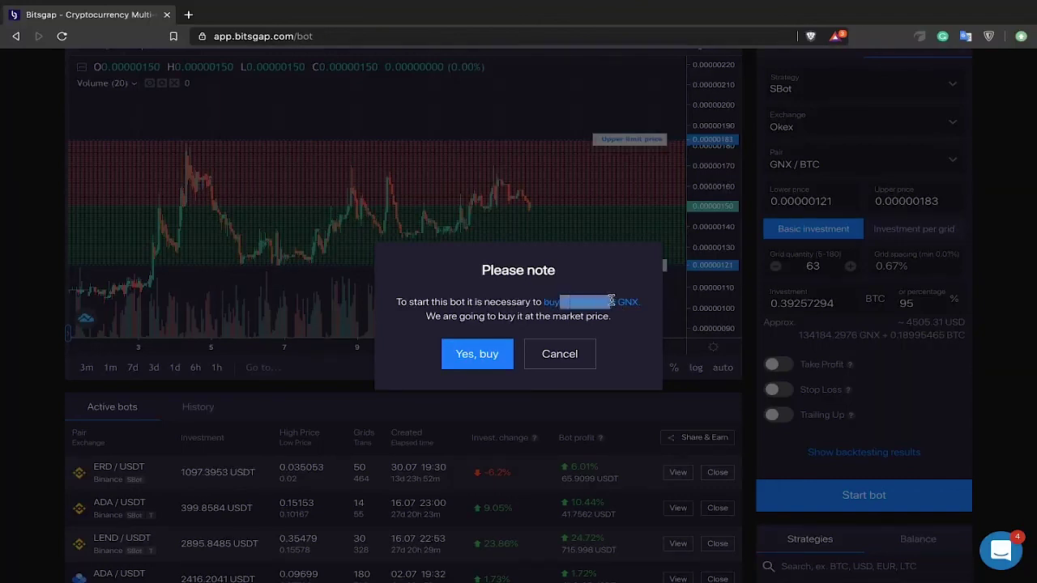
{"action": "left_click", "coordinate": [603, 281]}
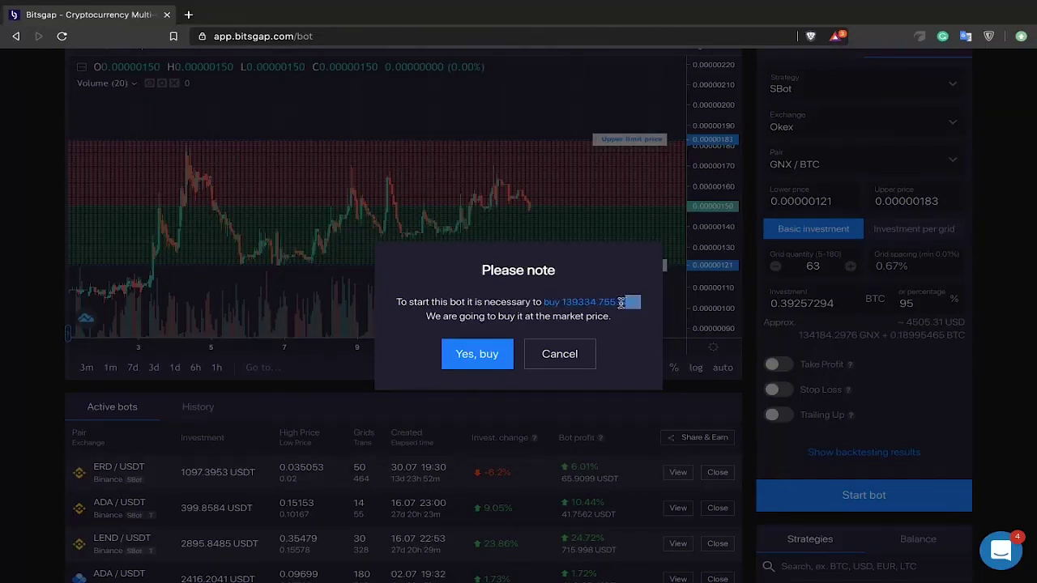
{"action": "left_click_drag", "start_coordinate": [620, 302], "coordinate": [567, 303]}
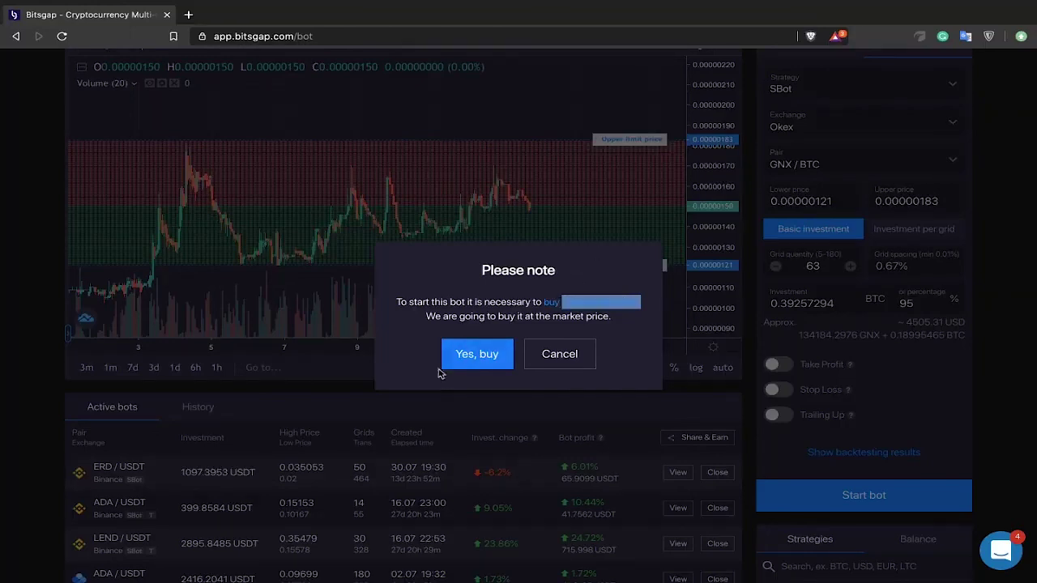
{"action": "left_click", "coordinate": [593, 304]}
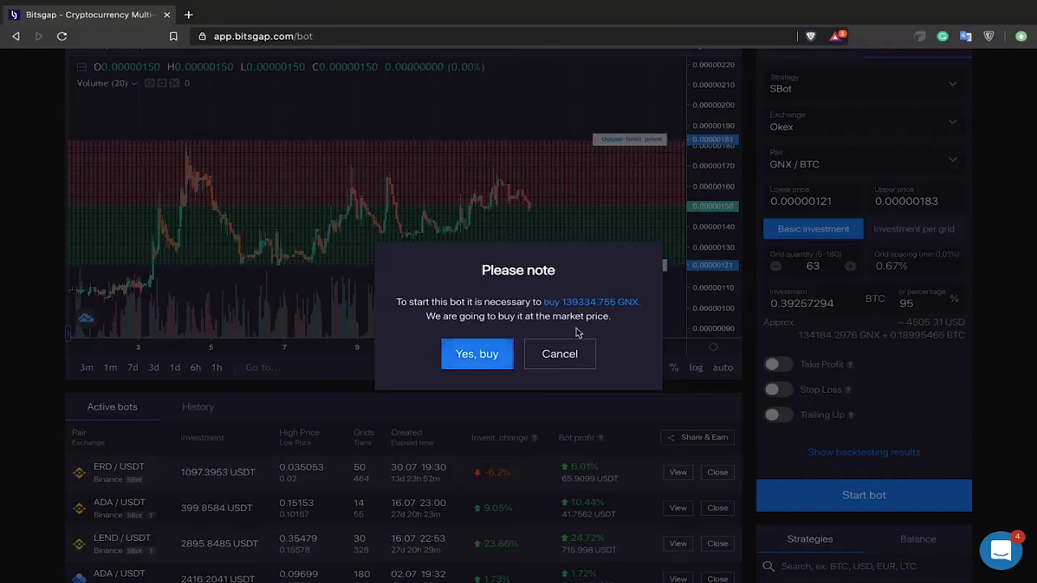
- Review the confirmation's market price purchase condition and cancel the bot's start
{"action": "left_click_drag", "start_coordinate": [534, 316], "coordinate": [597, 273]}
{"action": "left_click", "coordinate": [600, 271]}
{"action": "left_click_drag", "start_coordinate": [571, 316], "coordinate": [631, 323]}
{"action": "left_click", "coordinate": [522, 328]}
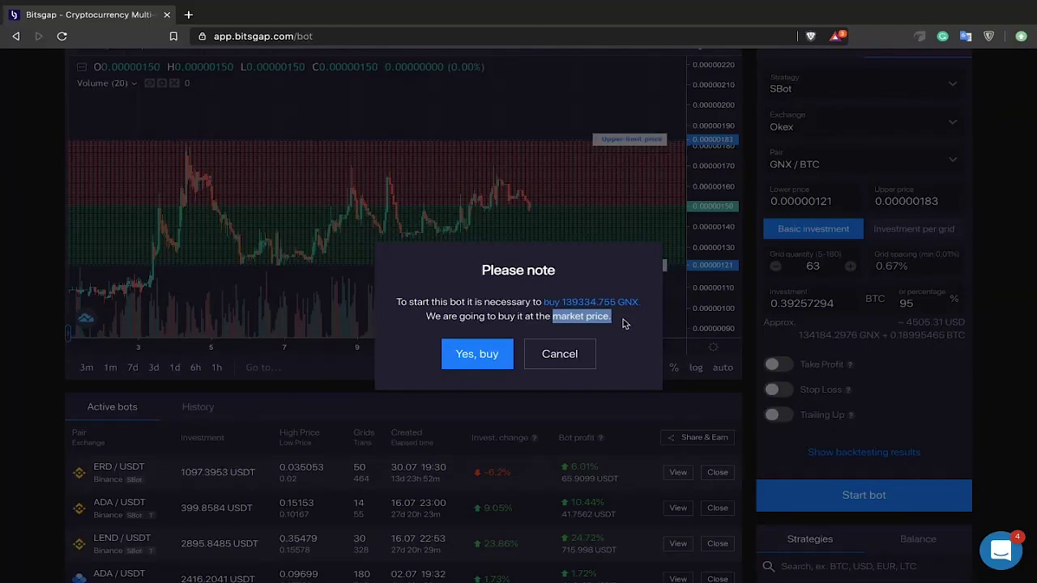
{"action": "left_click", "coordinate": [559, 354]}
- Inspect the Smart Trade buy form for GNX / BTC on the Trading page, close it and return to the Bots page
{"action": "scroll", "coordinate": [30, 157], "scroll_direction": "up", "scroll_amount": 2}
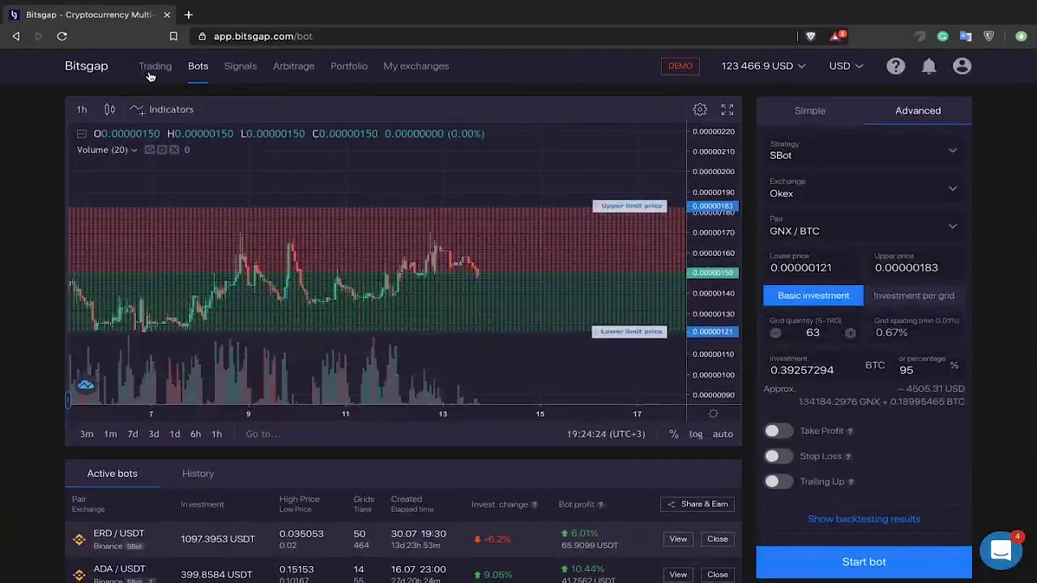
{"action": "left_click", "coordinate": [162, 66]}
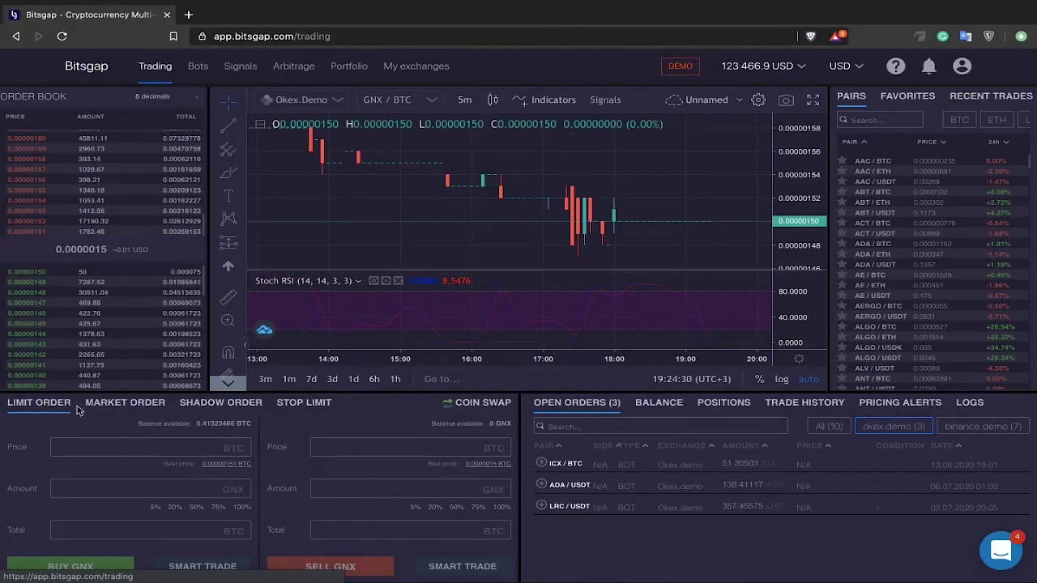
{"action": "left_click", "coordinate": [203, 566]}
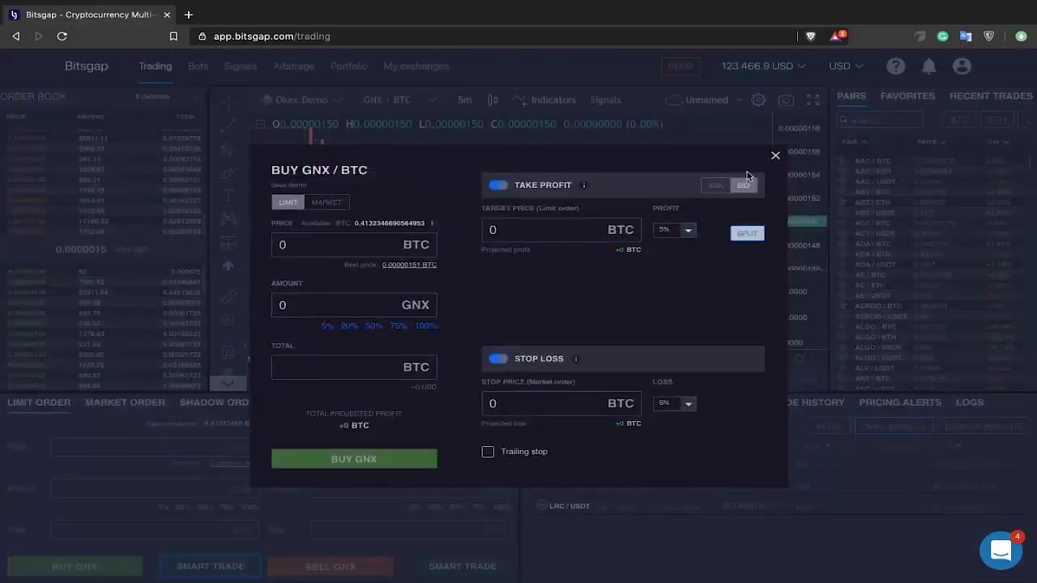
{"action": "left_click", "coordinate": [775, 153]}
{"action": "left_click", "coordinate": [198, 67]}
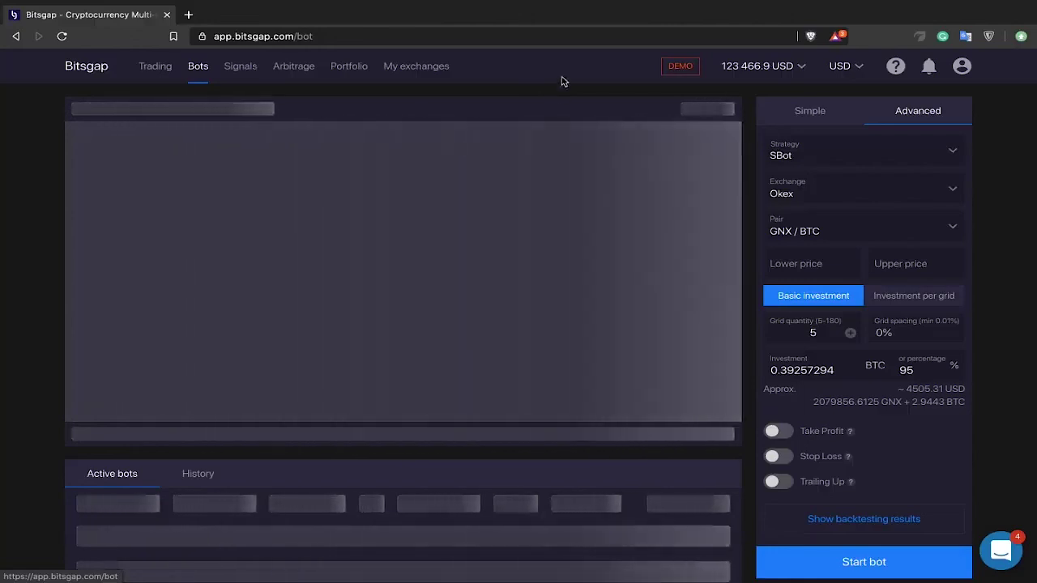
{"action": "scroll", "coordinate": [566, 90], "scroll_direction": "down", "scroll_amount": 1}
{"action": "scroll", "coordinate": [565, 91], "scroll_direction": "down", "scroll_amount": 1}
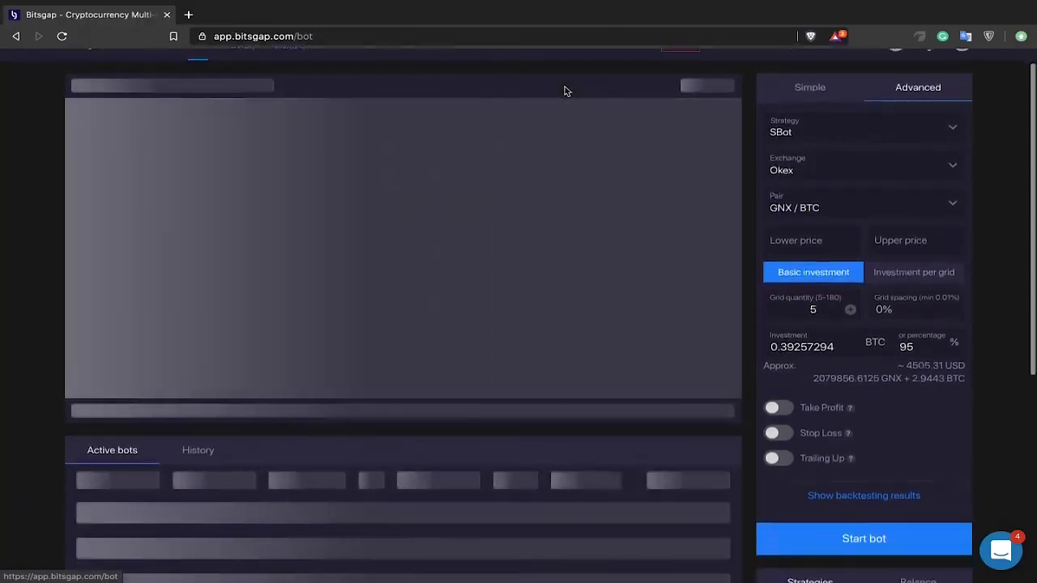
{"action": "scroll", "coordinate": [564, 89], "scroll_direction": "up", "scroll_amount": 1}
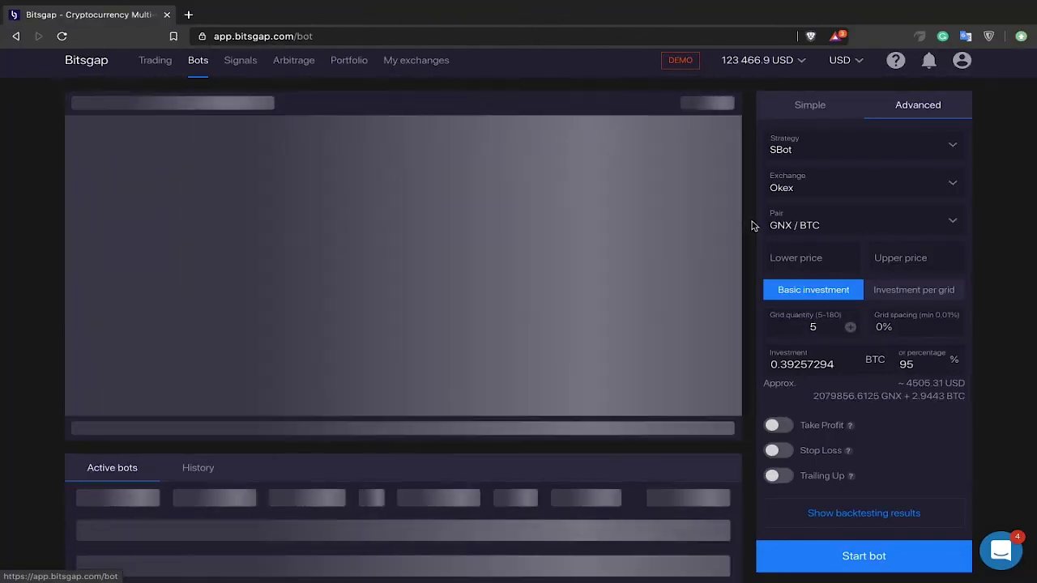
{"action": "scroll", "coordinate": [751, 226], "scroll_direction": "down", "scroll_amount": 2}
{"action": "scroll", "coordinate": [752, 226], "scroll_direction": "up", "scroll_amount": 3}
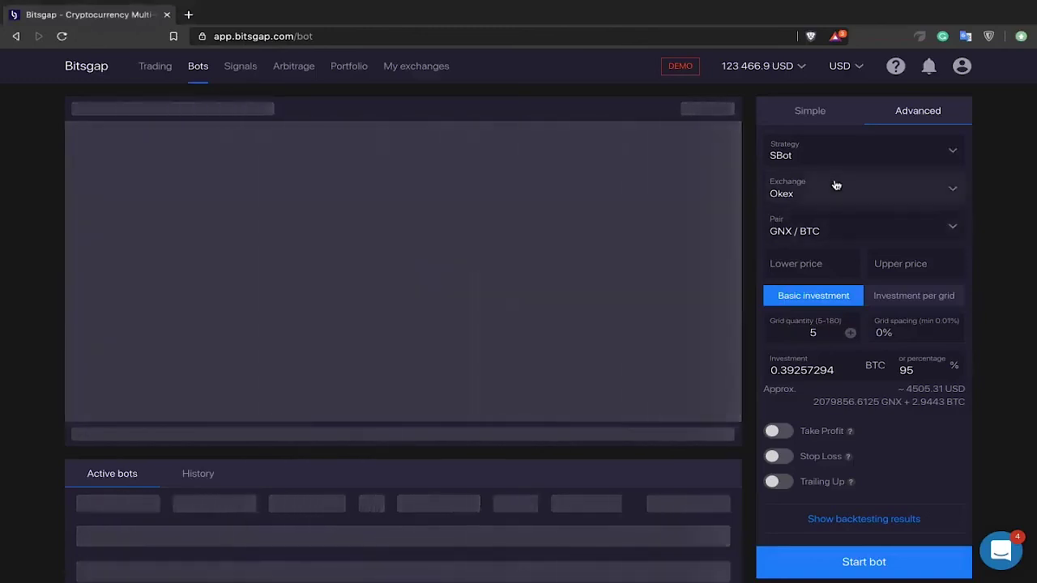
{"action": "scroll", "coordinate": [745, 202], "scroll_direction": "down", "scroll_amount": 4}
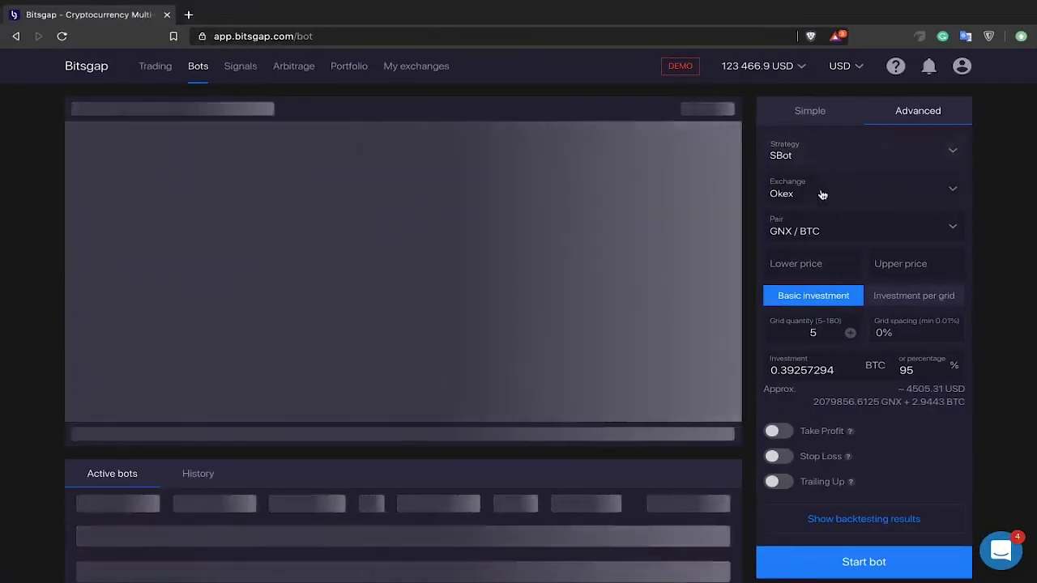
{"action": "scroll", "coordinate": [817, 241], "scroll_direction": "down", "scroll_amount": 1}
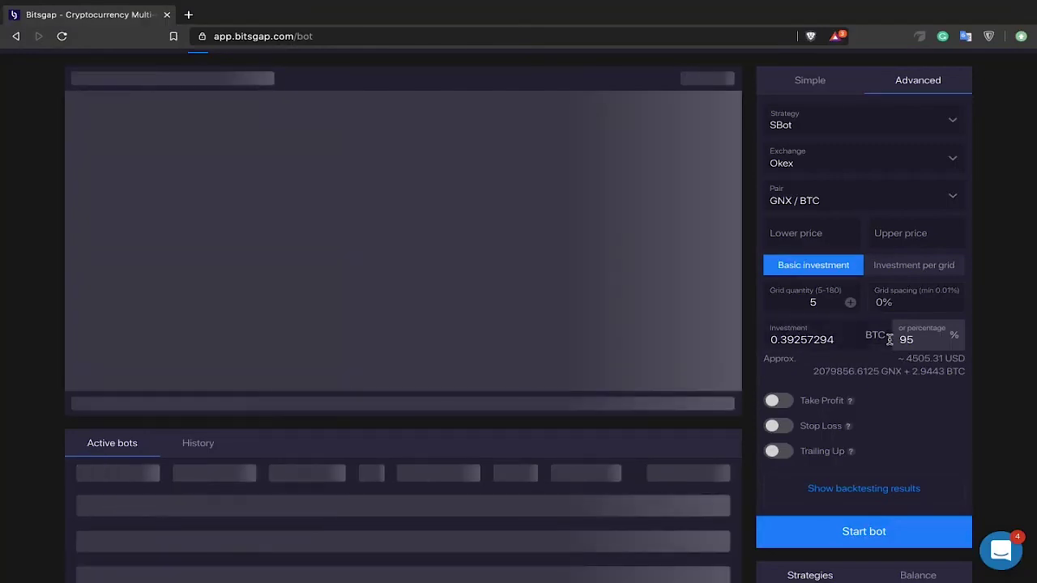
{"action": "left_click", "coordinate": [907, 338]}
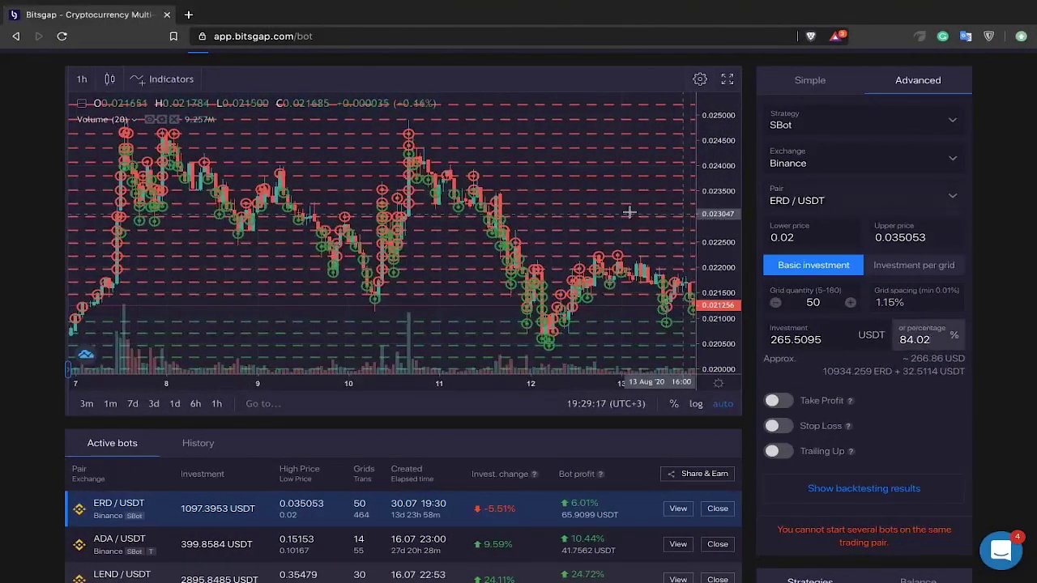
- Examine the active ERD / USDT bot's grid orders on the chart and the investment change and profit of the active bots
{"action": "scroll", "coordinate": [575, 211], "scroll_direction": "down", "scroll_amount": 5}
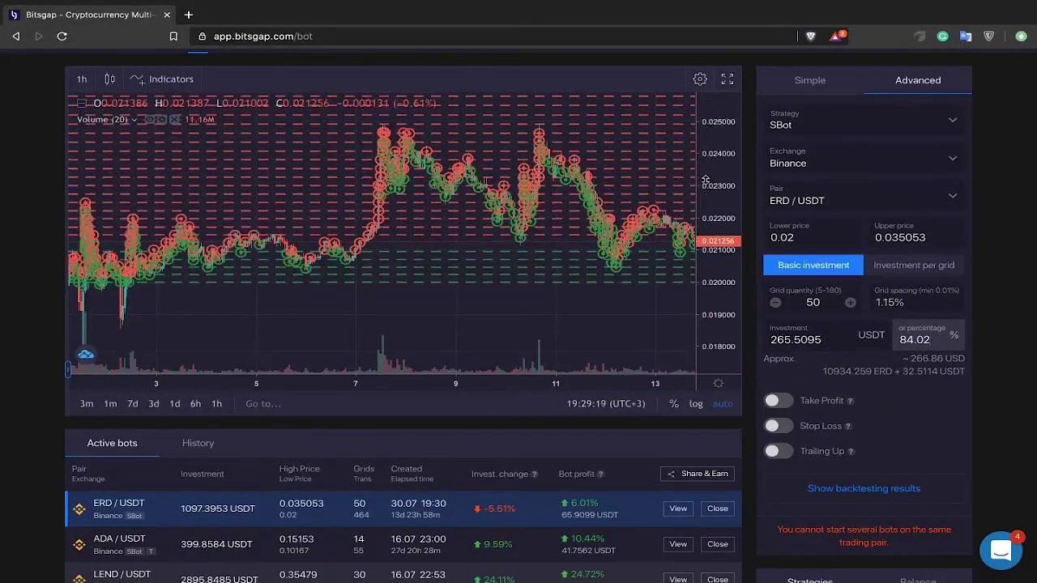
{"action": "scroll", "coordinate": [409, 448], "scroll_direction": "down", "scroll_amount": 4}
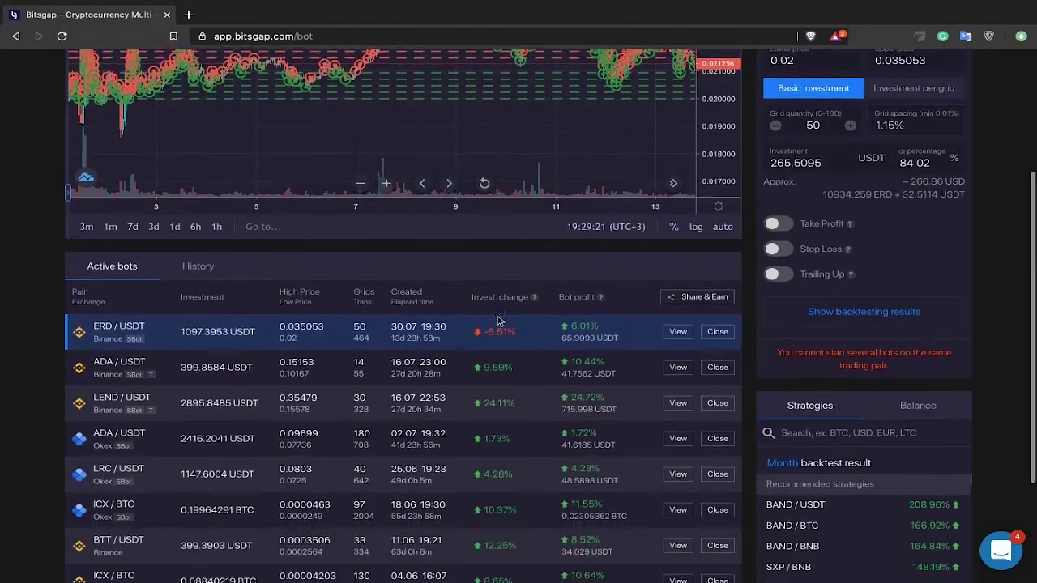
{"action": "scroll", "coordinate": [499, 321], "scroll_direction": "up", "scroll_amount": 2}
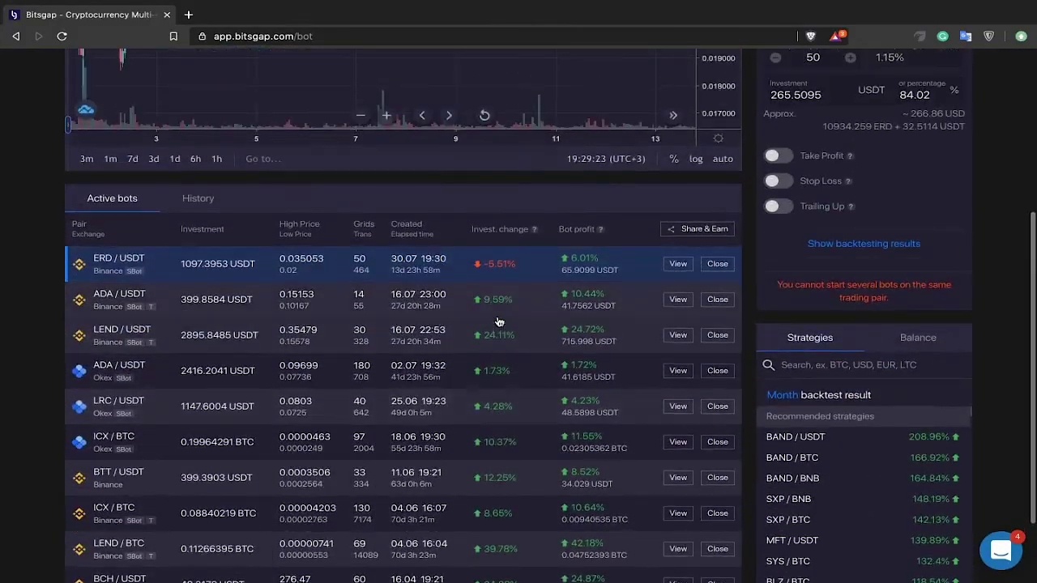
{"action": "scroll", "coordinate": [499, 322], "scroll_direction": "up", "scroll_amount": 1}
{"action": "scroll", "coordinate": [498, 322], "scroll_direction": "up", "scroll_amount": 2}
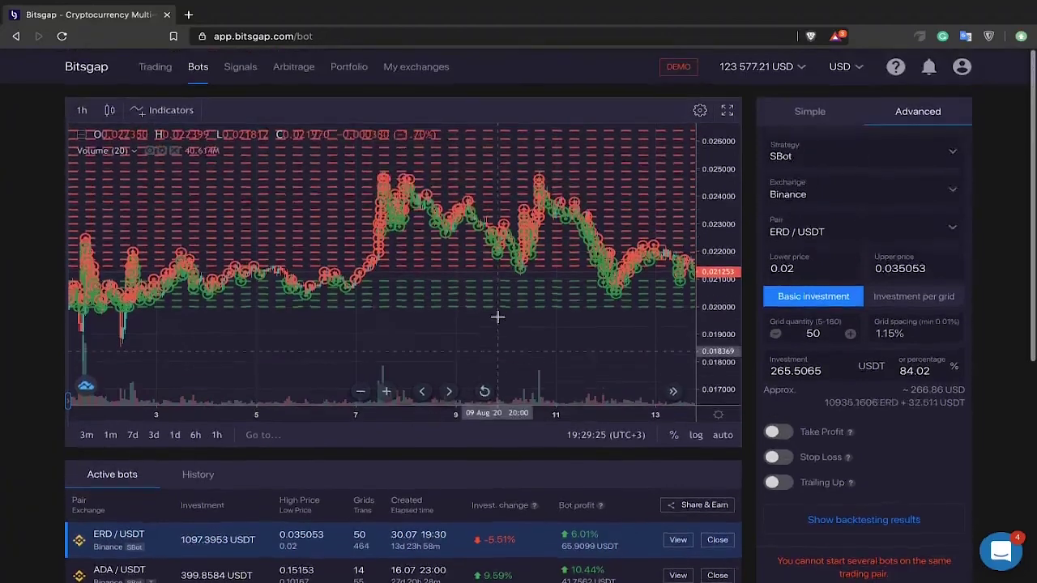
{"action": "left_click_drag", "start_coordinate": [536, 322], "coordinate": [451, 331]}
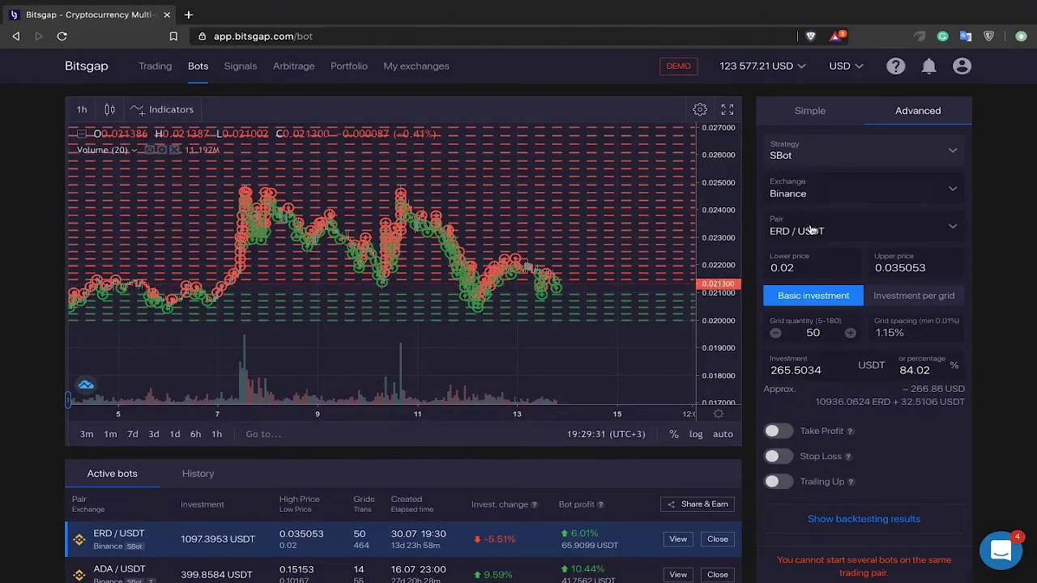
- Review the ERD / USDT bot's price range and grid settings alongside the list of active bots
{"action": "scroll", "coordinate": [821, 308], "scroll_direction": "down", "scroll_amount": 1}
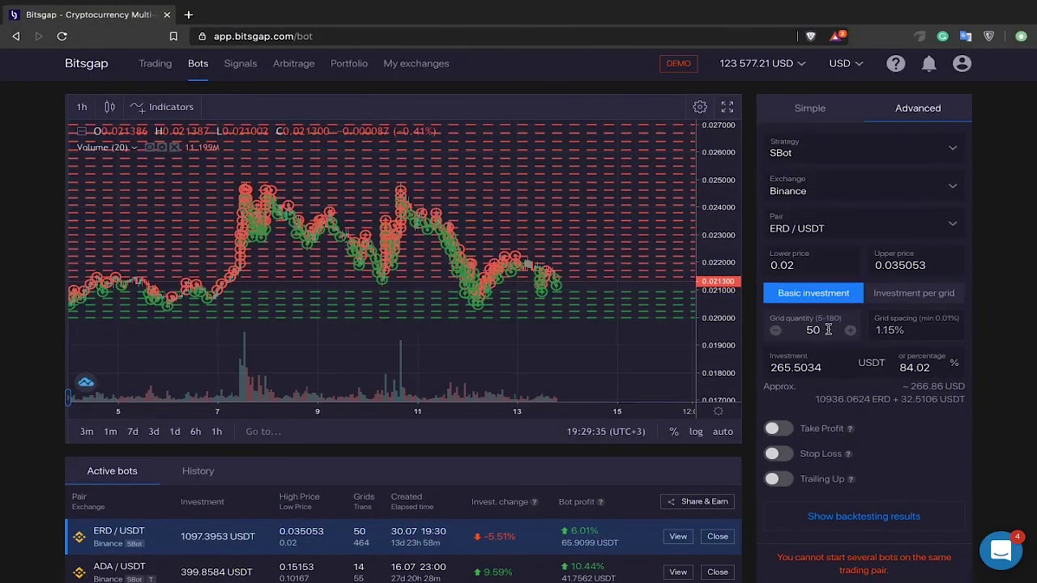
{"action": "scroll", "coordinate": [828, 329], "scroll_direction": "down", "scroll_amount": 1}
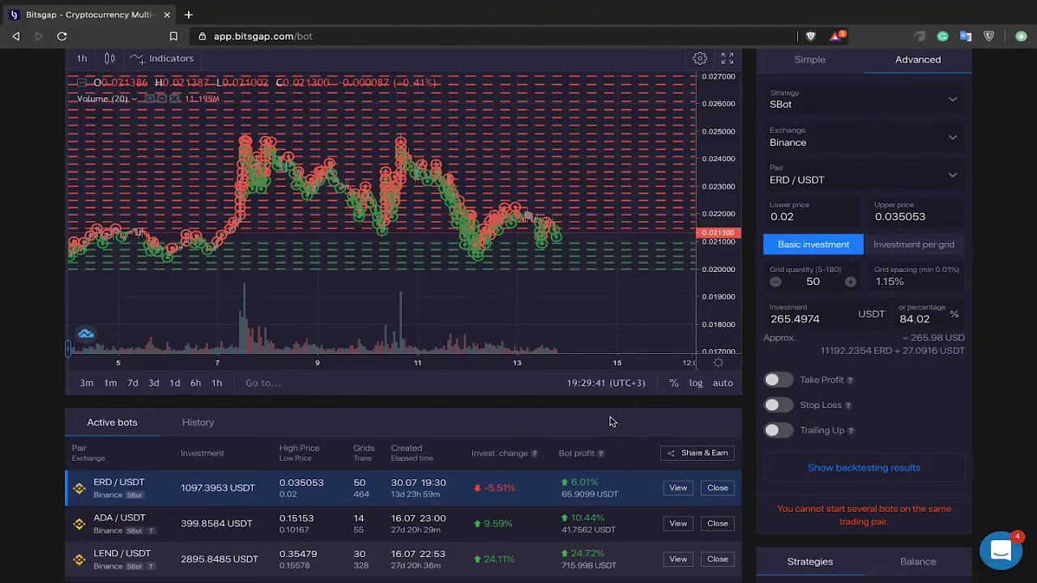
{"action": "scroll", "coordinate": [612, 421], "scroll_direction": "down", "scroll_amount": 1}
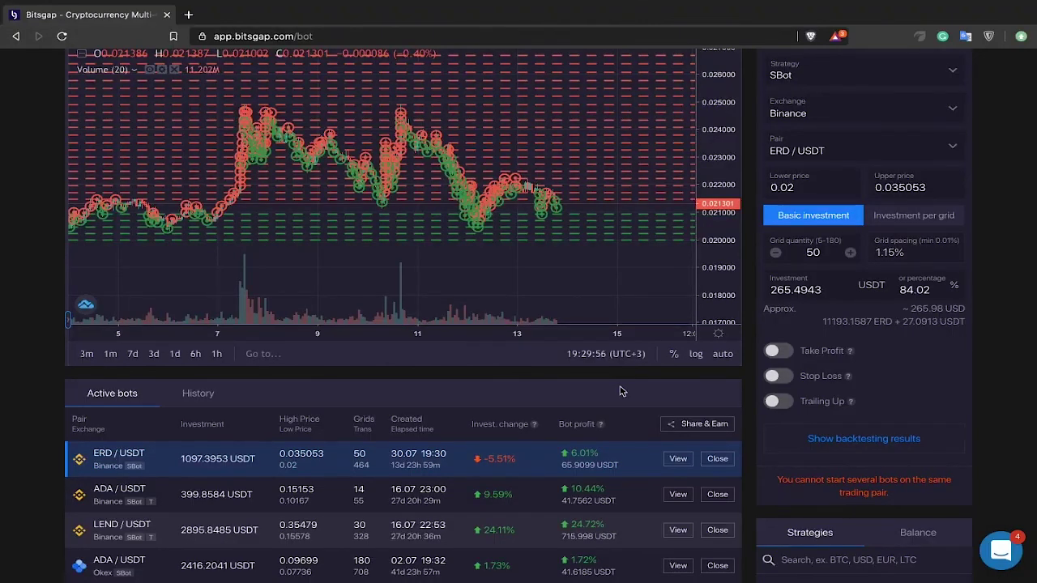
{"action": "scroll", "coordinate": [619, 391], "scroll_direction": "up", "scroll_amount": 1}
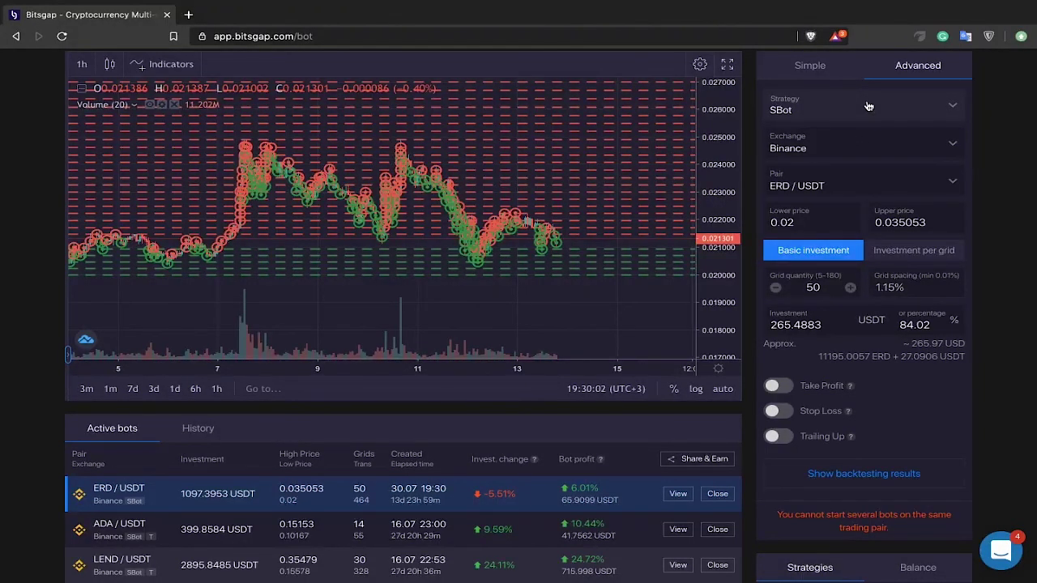
- Inspect the ERD / USDT investment amount and the available bot strategies, keeping SBot as the strategy
{"action": "double_click", "coordinate": [813, 317]}
{"action": "left_click", "coordinate": [826, 324]}
{"action": "left_click_drag", "start_coordinate": [830, 324], "coordinate": [767, 324]}
{"action": "left_click_drag", "start_coordinate": [835, 323], "coordinate": [763, 329]}
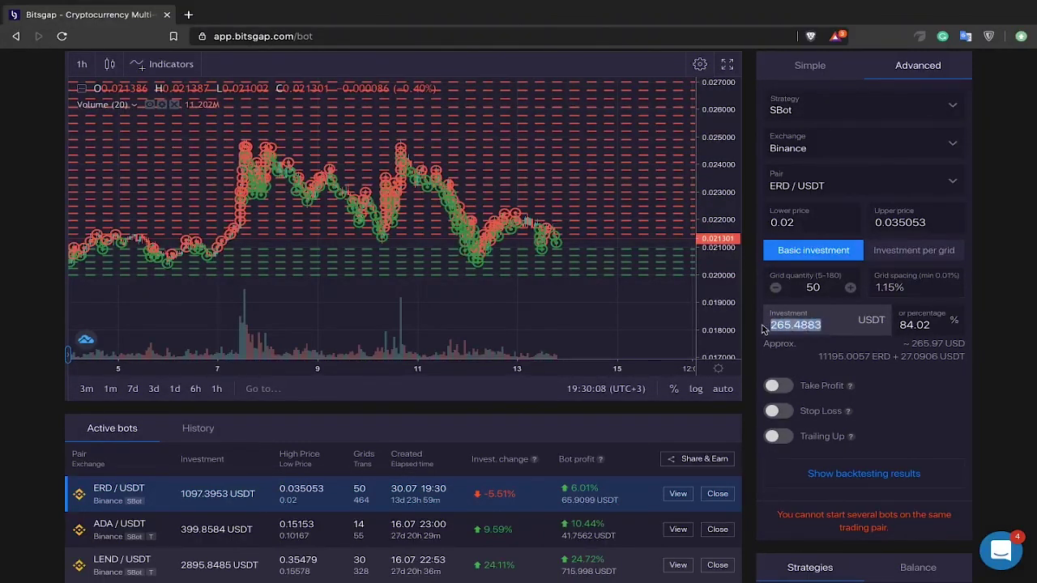
{"action": "double_click", "coordinate": [830, 325]}
{"action": "left_click", "coordinate": [831, 324]}
{"action": "double_click", "coordinate": [819, 324]}
{"action": "left_click", "coordinate": [836, 115]}
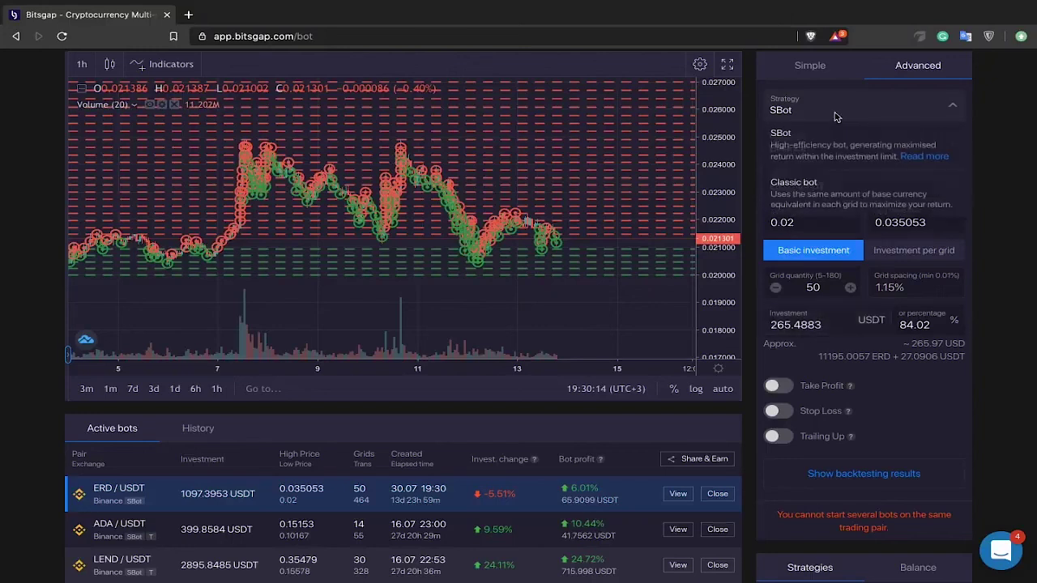
{"action": "left_click", "coordinate": [985, 143]}
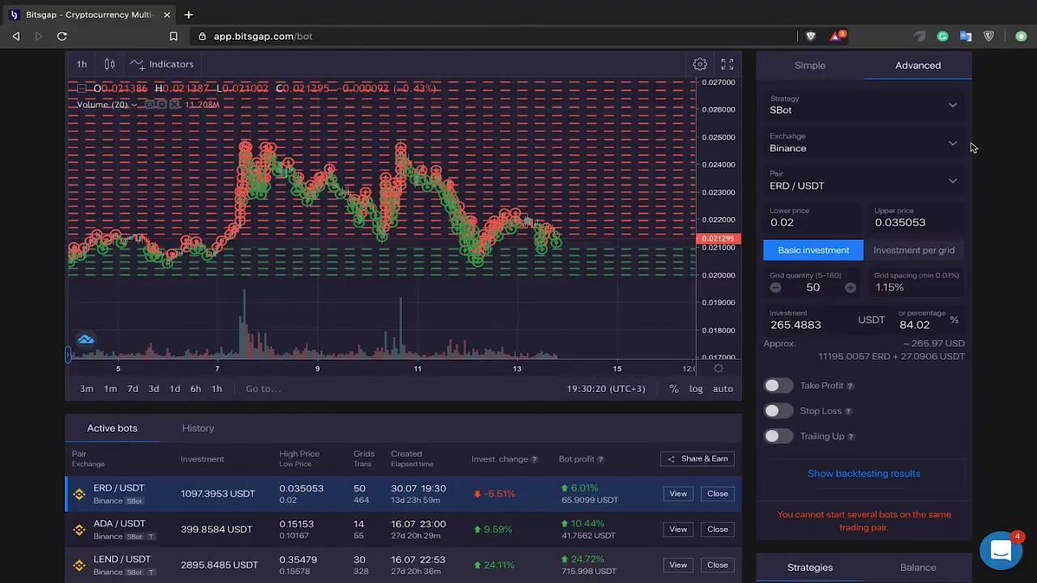
- Check the available Binance balances per currency and return to the recommended strategies
{"action": "scroll", "coordinate": [952, 147], "scroll_direction": "down", "scroll_amount": 2}
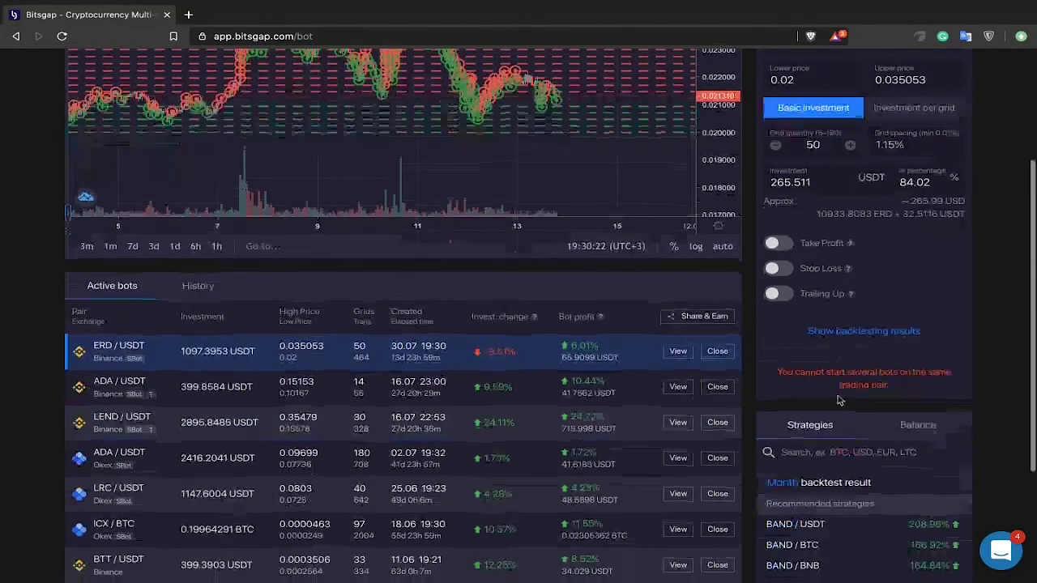
{"action": "left_click", "coordinate": [918, 424]}
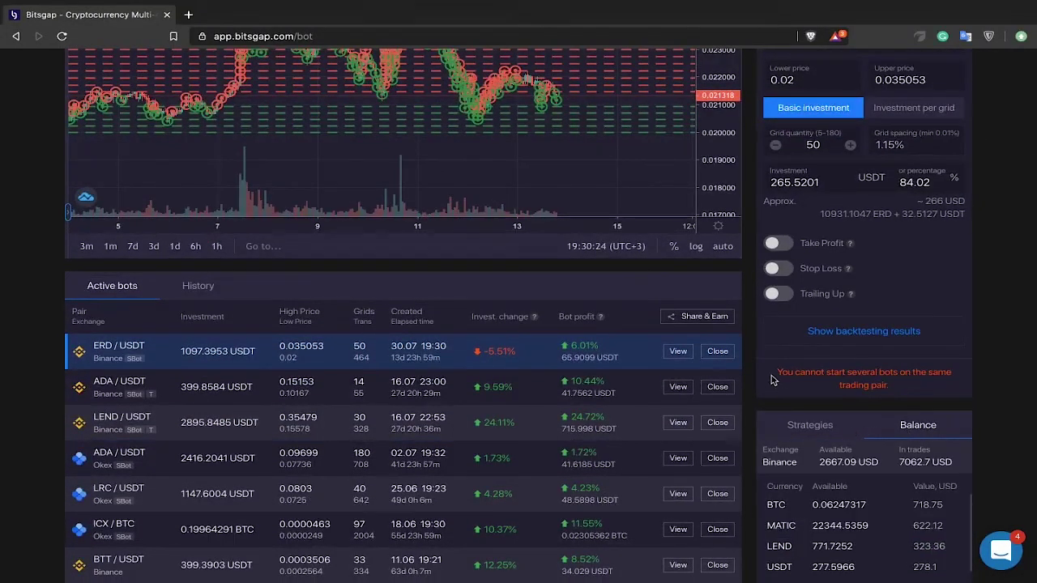
{"action": "left_click", "coordinate": [810, 425]}
{"action": "scroll", "coordinate": [451, 324], "scroll_direction": "up", "scroll_amount": 3}
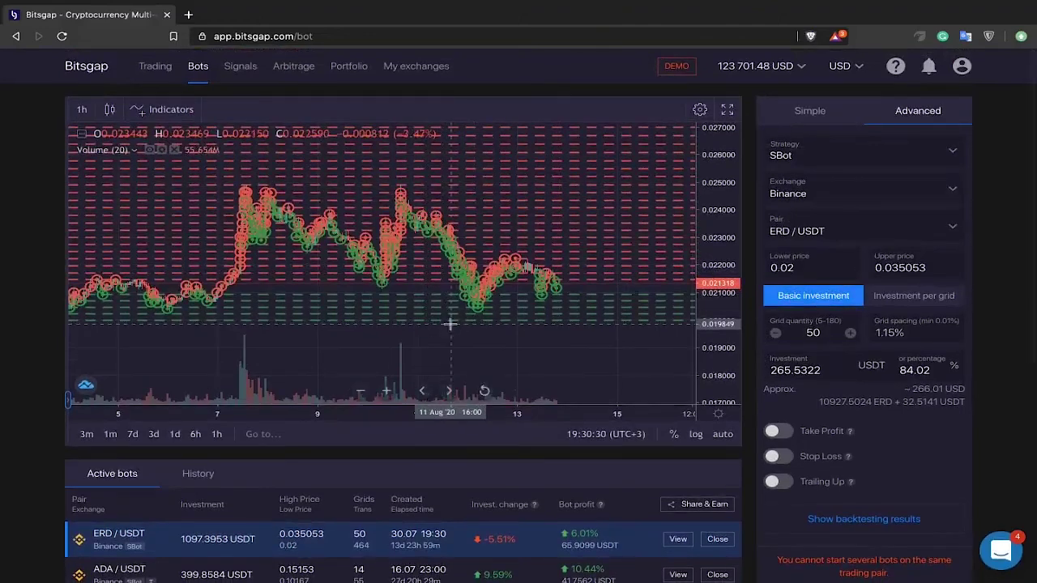
- Examine a longer period of the ERD / USDT bot's trades on the chart and recheck the Binance balance
{"action": "scroll", "coordinate": [451, 324], "scroll_direction": "down", "scroll_amount": 5}
{"action": "left_click_drag", "start_coordinate": [435, 354], "coordinate": [372, 354]}
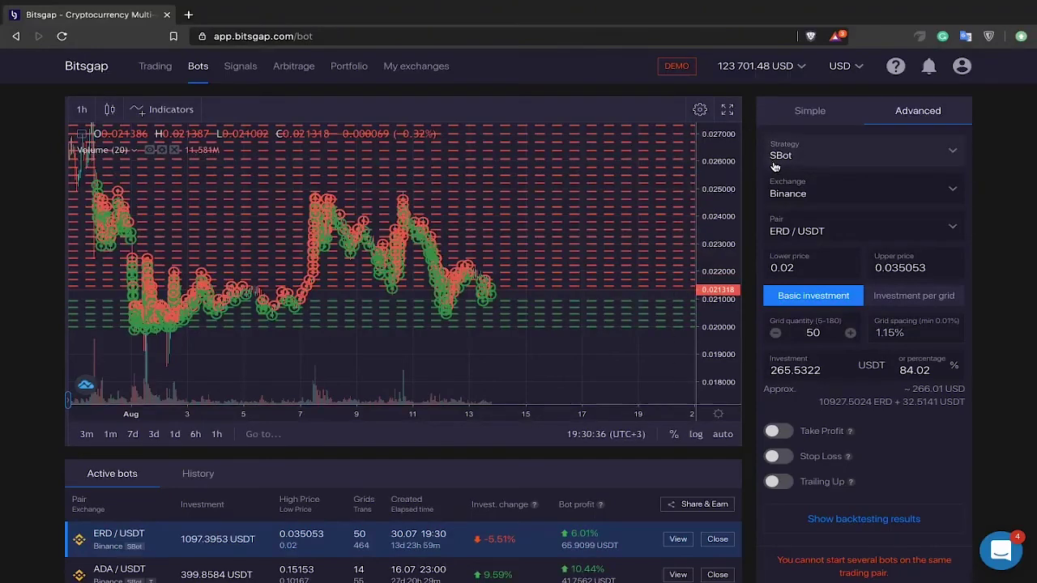
{"action": "scroll", "coordinate": [774, 166], "scroll_direction": "down", "scroll_amount": 2}
{"action": "left_click", "coordinate": [923, 476]}
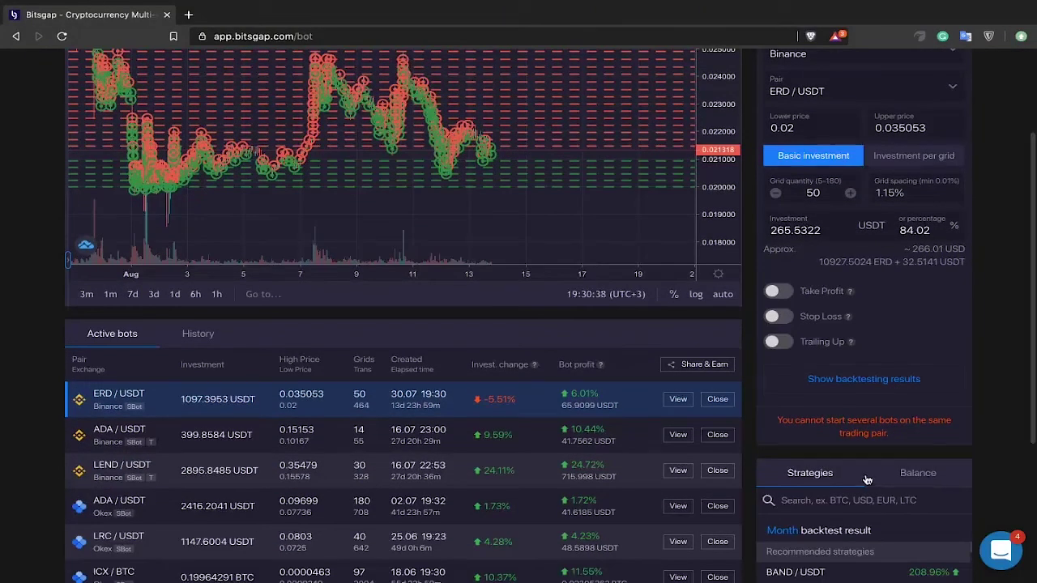
{"action": "left_click", "coordinate": [820, 478]}
{"action": "scroll", "coordinate": [752, 330], "scroll_direction": "up", "scroll_amount": 1}
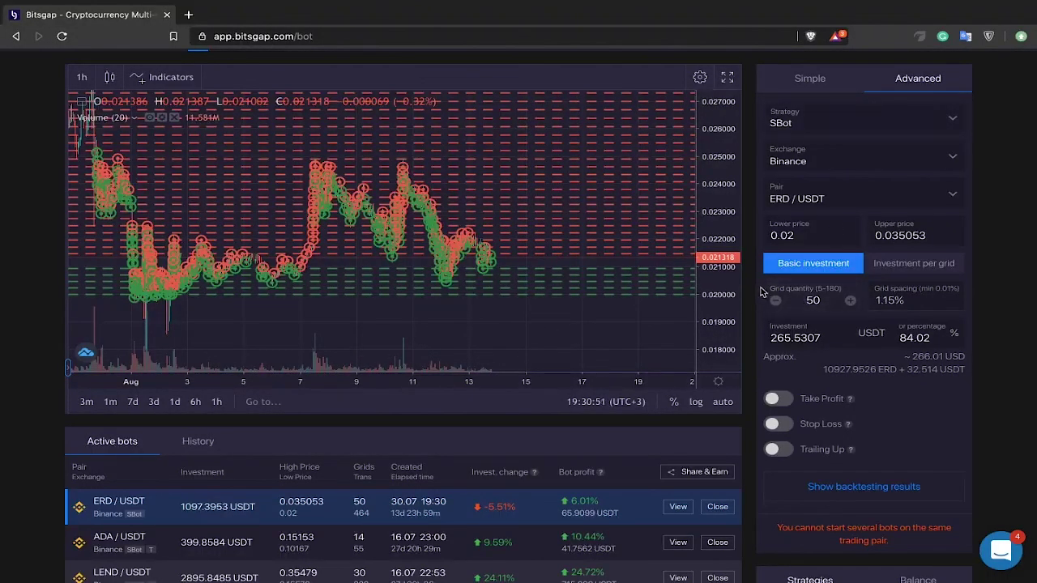
{"action": "scroll", "coordinate": [765, 288], "scroll_direction": "down", "scroll_amount": 2}
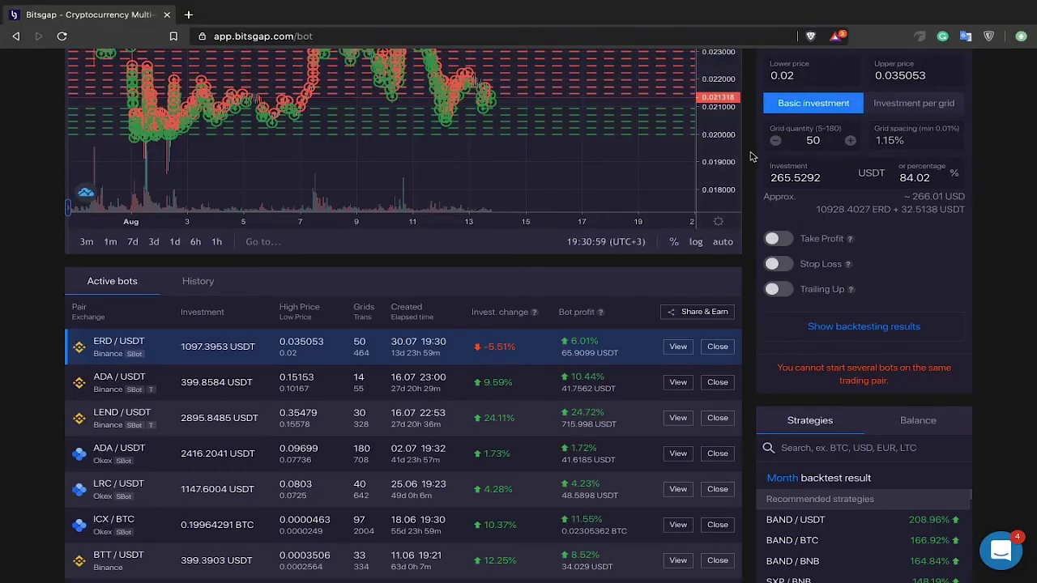
{"action": "scroll", "coordinate": [752, 158], "scroll_direction": "up", "scroll_amount": 3}
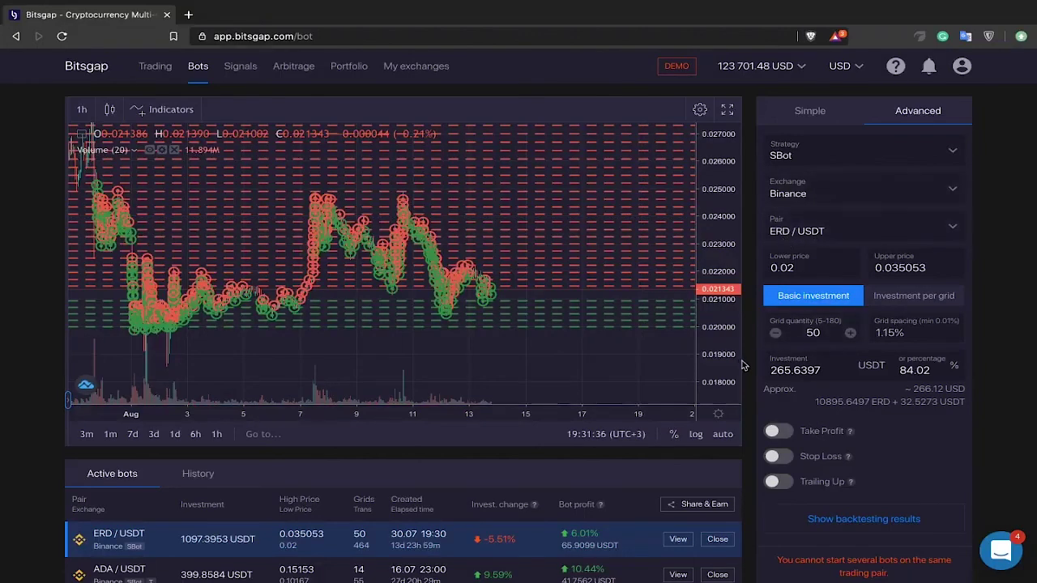
- Check the Binance balance once more and load SXP / BTC from the recommended strategies into the bot form
{"action": "scroll", "coordinate": [739, 366], "scroll_direction": "down", "scroll_amount": 2}
{"action": "scroll", "coordinate": [746, 370], "scroll_direction": "down", "scroll_amount": 1}
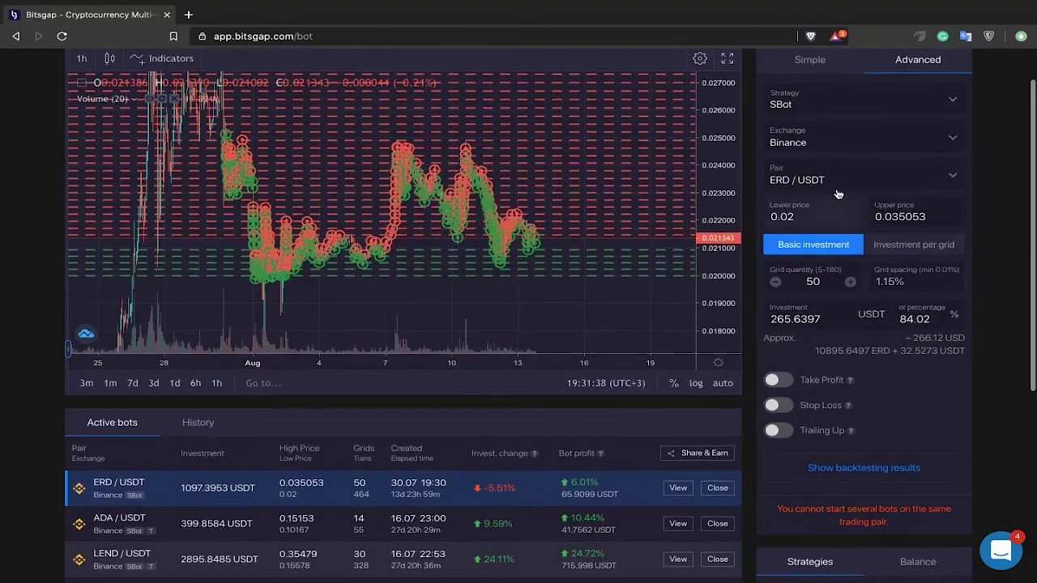
{"action": "scroll", "coordinate": [745, 260], "scroll_direction": "down", "scroll_amount": 3}
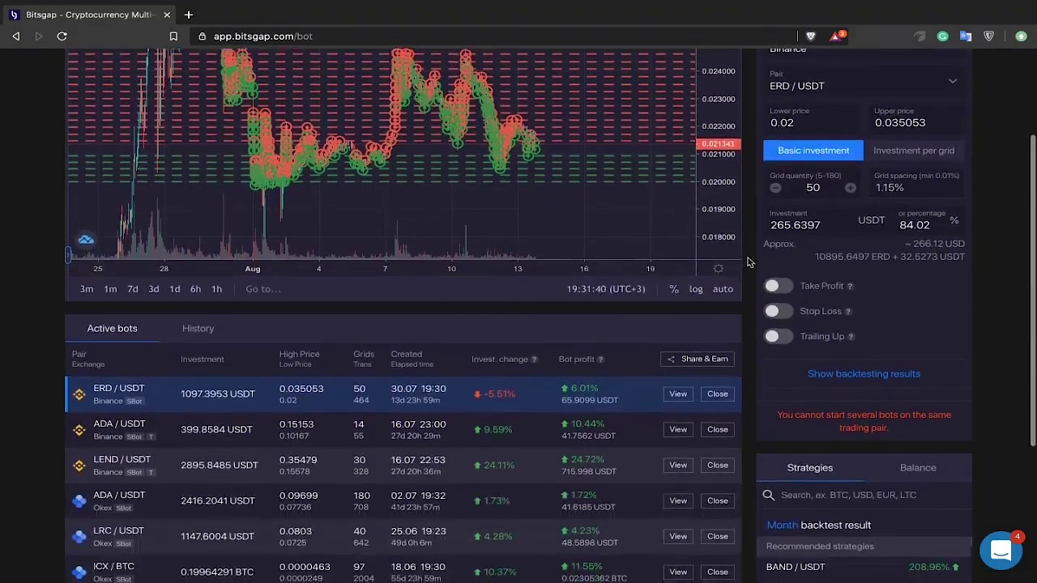
{"action": "scroll", "coordinate": [786, 457], "scroll_direction": "down", "scroll_amount": 1}
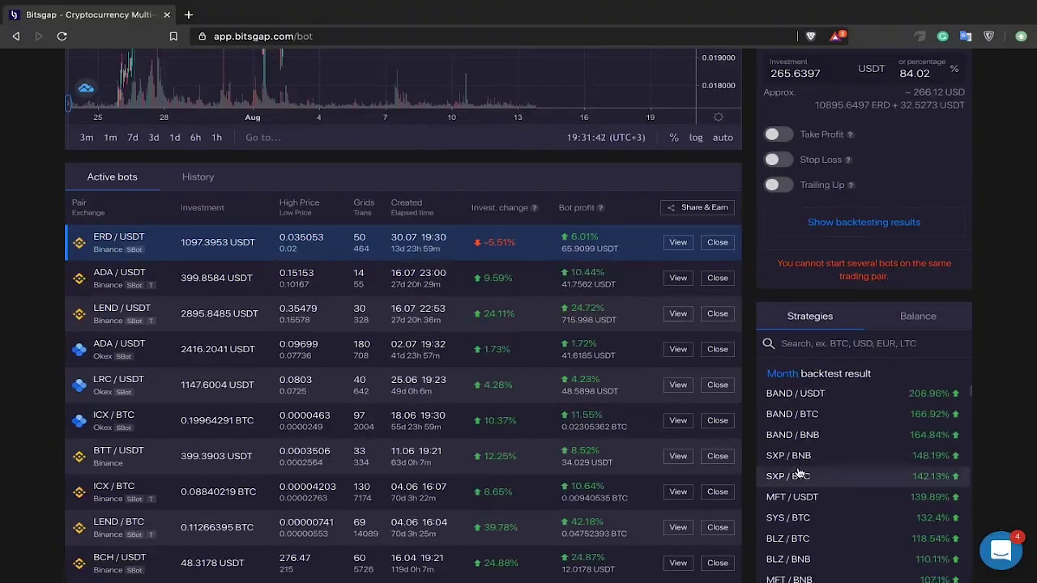
{"action": "left_click", "coordinate": [913, 314]}
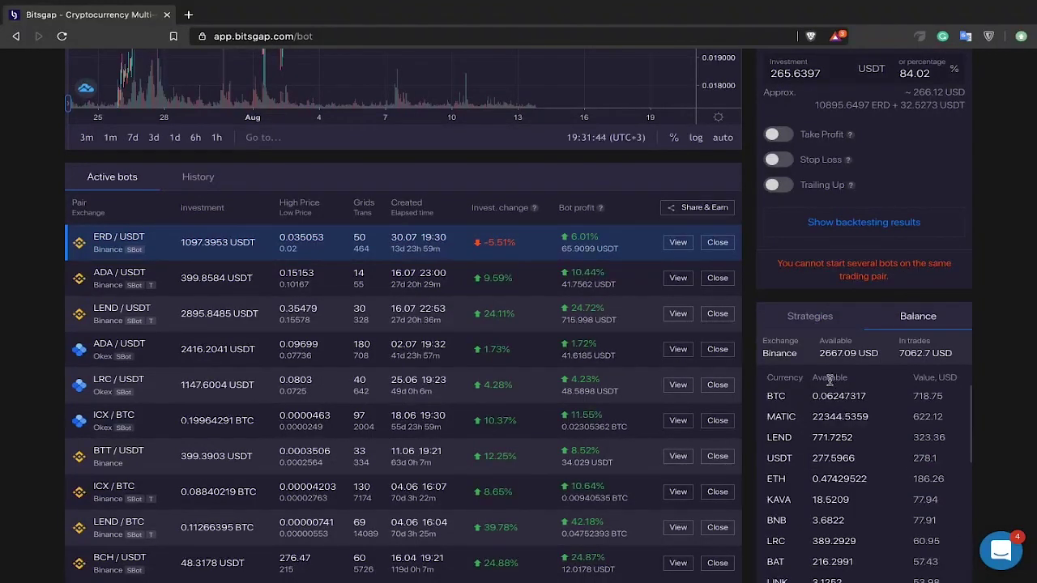
{"action": "left_click", "coordinate": [807, 317]}
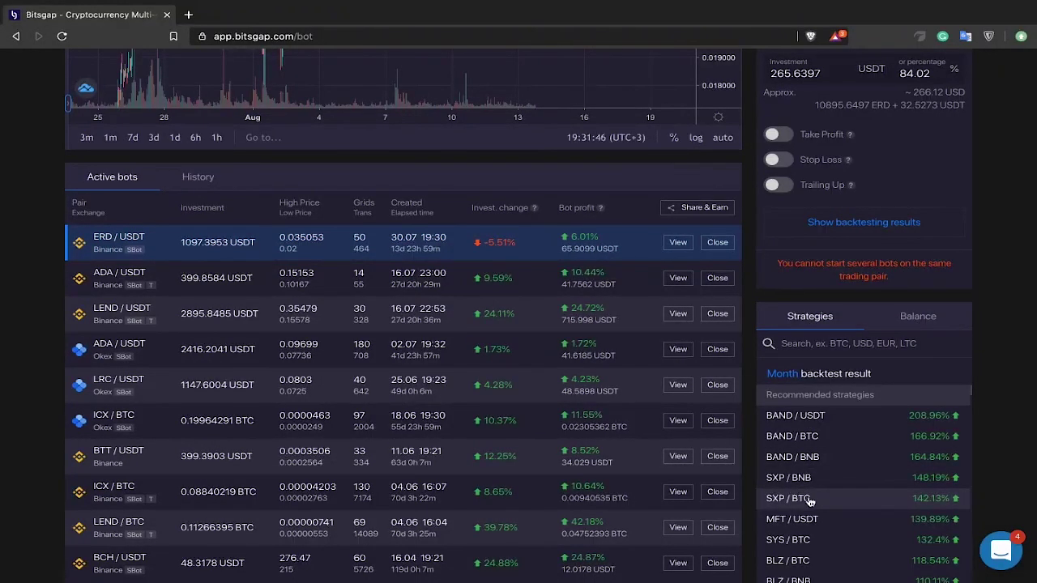
{"action": "left_click", "coordinate": [806, 499]}
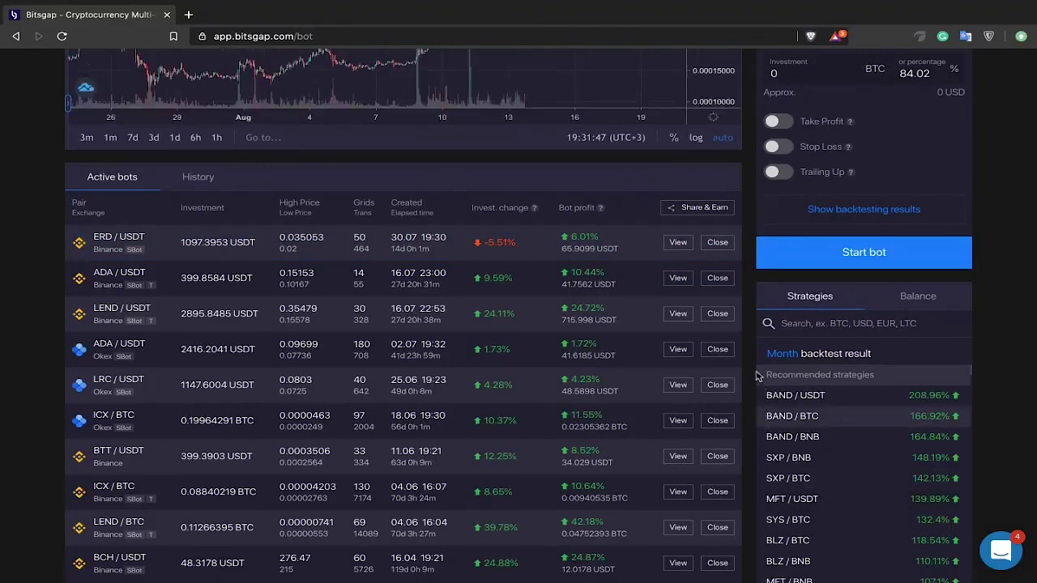
{"action": "scroll", "coordinate": [755, 370], "scroll_direction": "up", "scroll_amount": 2}
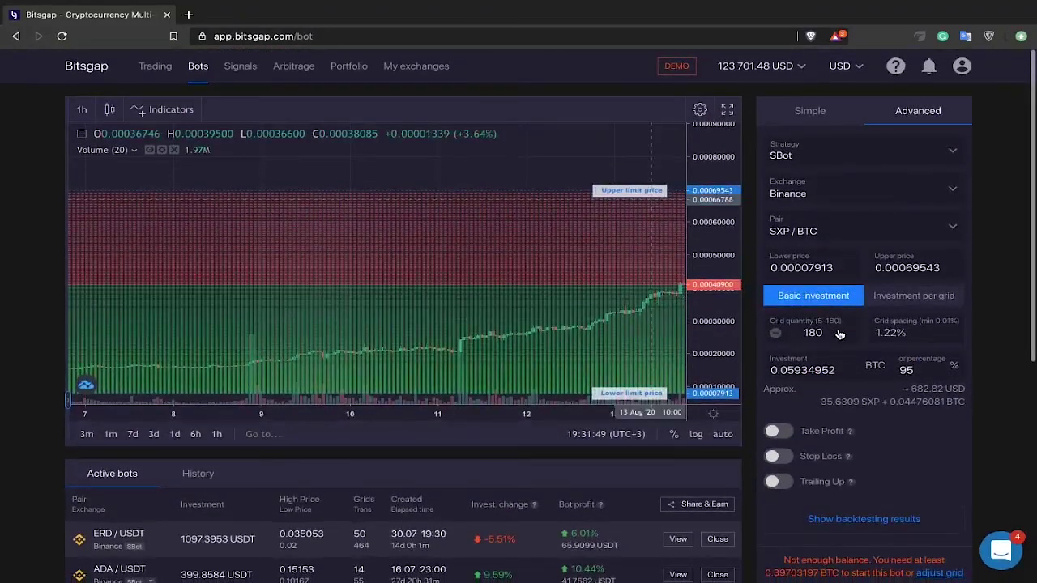
- Set the SXP / BTC grid quantity to 50 and apply the suggested adjustment to 26 grids
{"action": "double_click", "coordinate": [796, 332]}
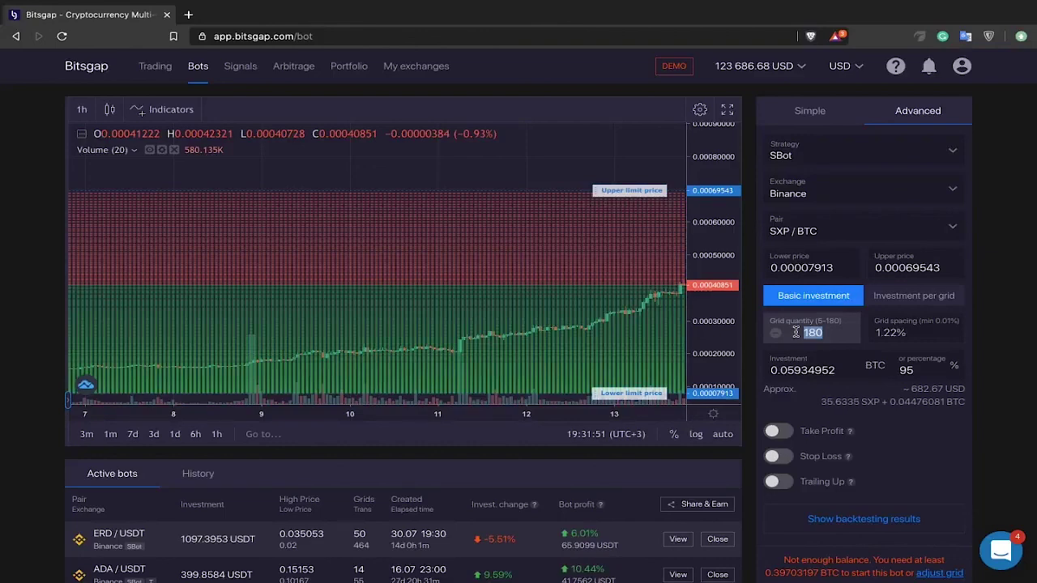
{"action": "type", "text": "50"}
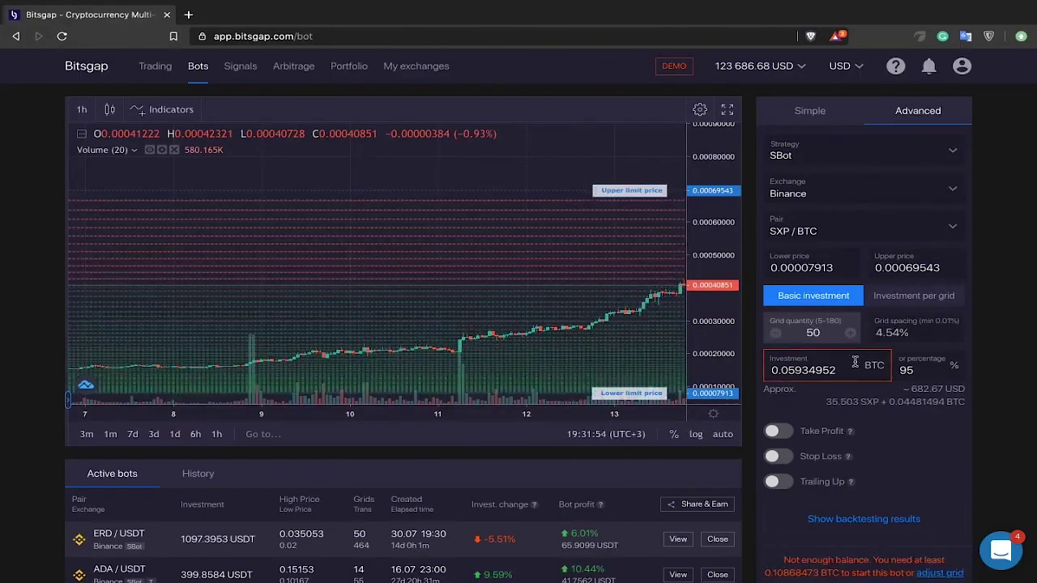
{"action": "scroll", "coordinate": [854, 362], "scroll_direction": "down", "scroll_amount": 1}
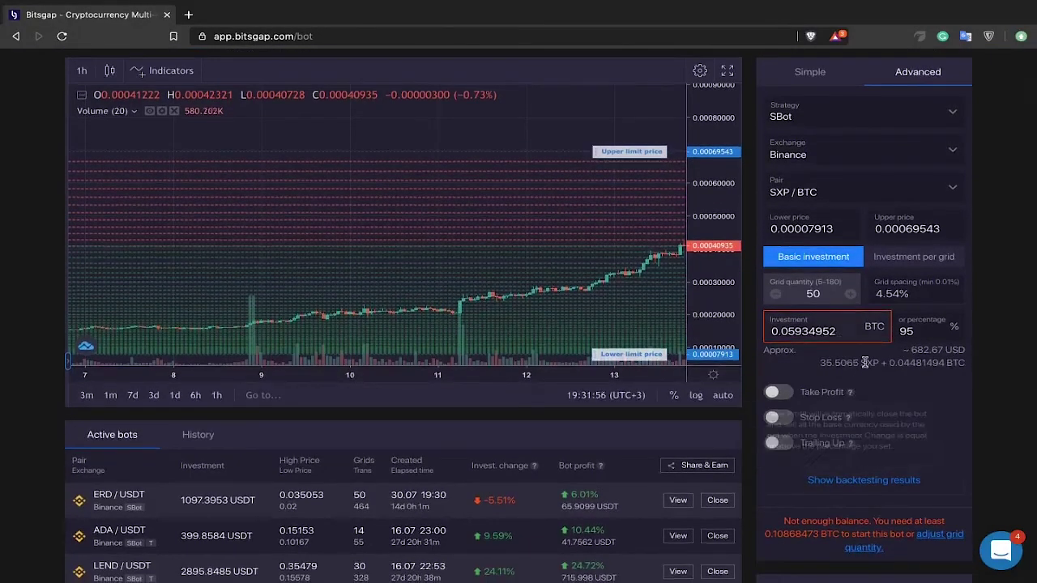
{"action": "left_click", "coordinate": [941, 535]}
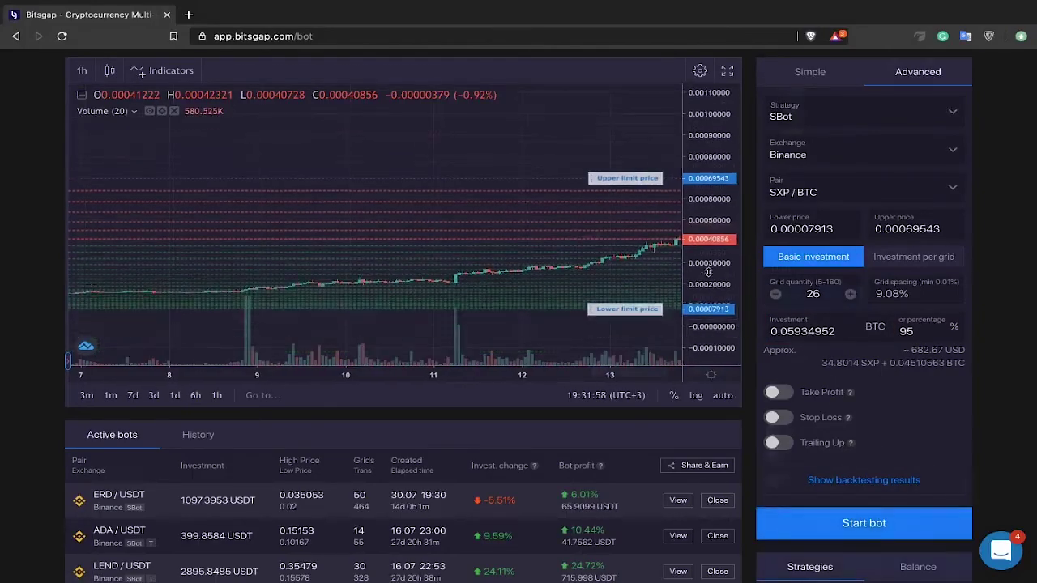
- Raise the SXP / BTC upper limit price to 0.00080092 on the chart and reduce the grid quantity to 23
{"action": "scroll", "coordinate": [757, 372], "scroll_direction": "down", "scroll_amount": 2}
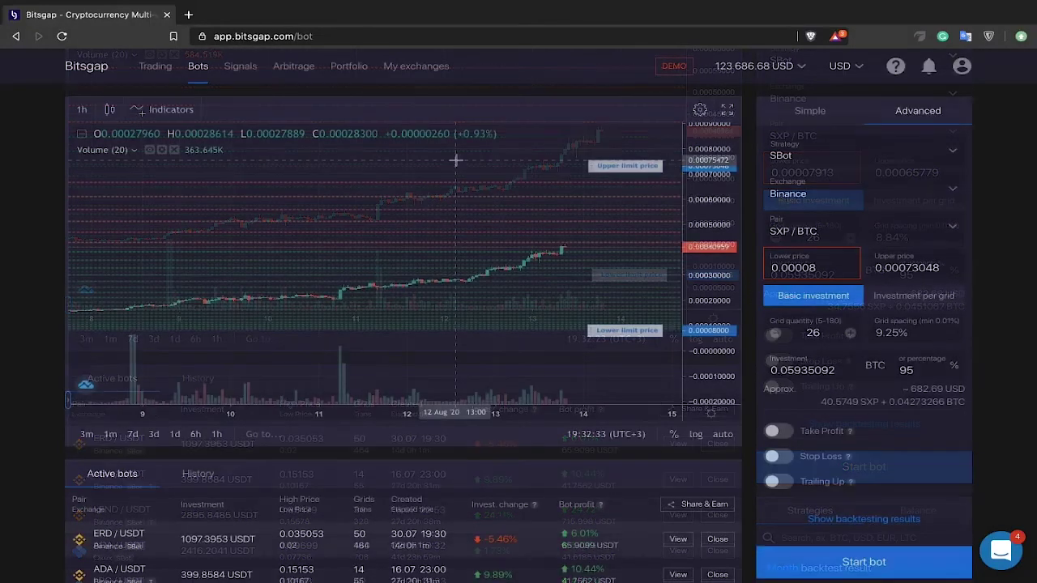
{"action": "left_click_drag", "start_coordinate": [620, 168], "coordinate": [618, 148]}
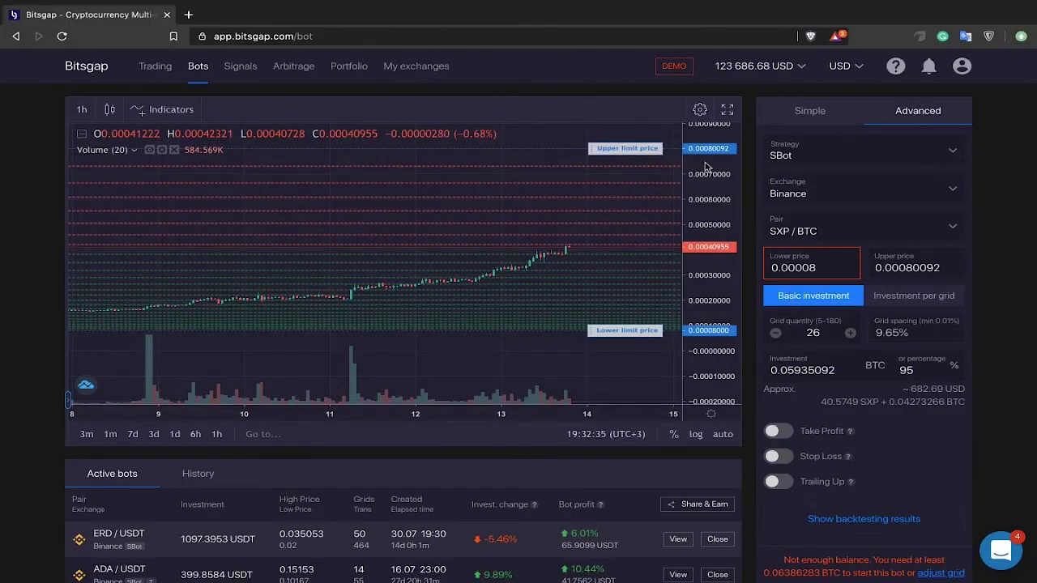
{"action": "scroll", "coordinate": [750, 329], "scroll_direction": "down", "scroll_amount": 1}
{"action": "scroll", "coordinate": [750, 329], "scroll_direction": "down", "scroll_amount": 1}
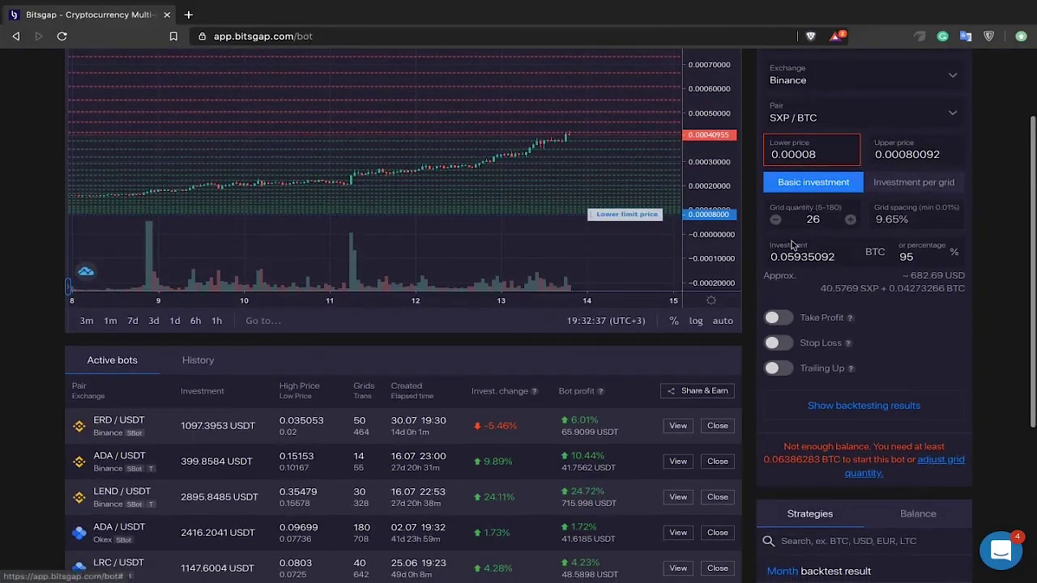
{"action": "left_click", "coordinate": [775, 220]}
{"action": "left_click", "coordinate": [775, 220]}
{"action": "left_click", "coordinate": [775, 221]}
{"action": "scroll", "coordinate": [606, 202], "scroll_direction": "up", "scroll_amount": 3}
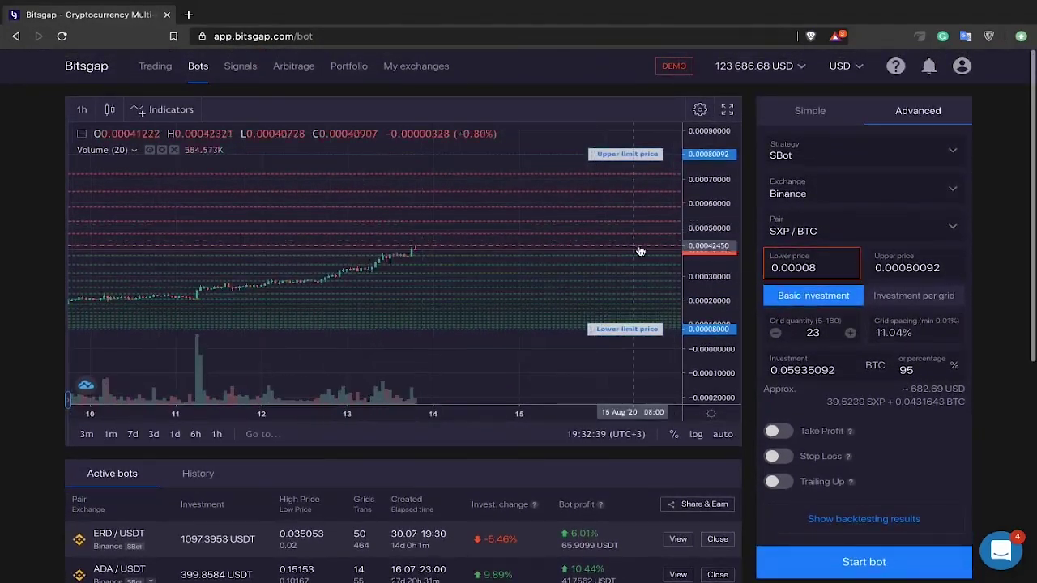
- Set the grid quantity to 24 and review the SXP / BTC bot's price range, grid spacing and investment
{"action": "left_click_drag", "start_coordinate": [639, 247], "coordinate": [497, 273]}
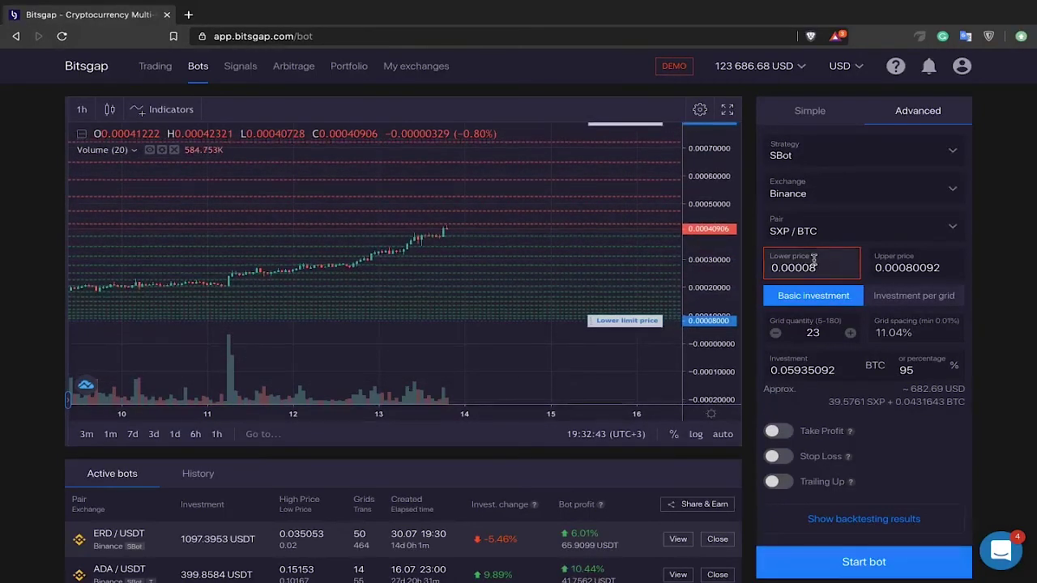
{"action": "left_click", "coordinate": [850, 333]}
{"action": "left_click", "coordinate": [775, 333]}
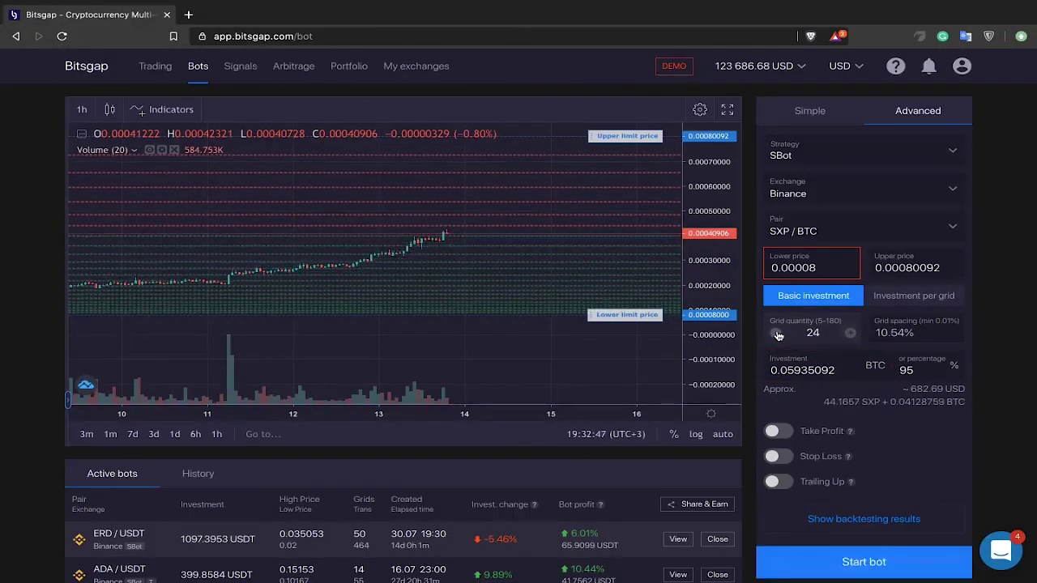
{"action": "scroll", "coordinate": [847, 403], "scroll_direction": "down", "scroll_amount": 2}
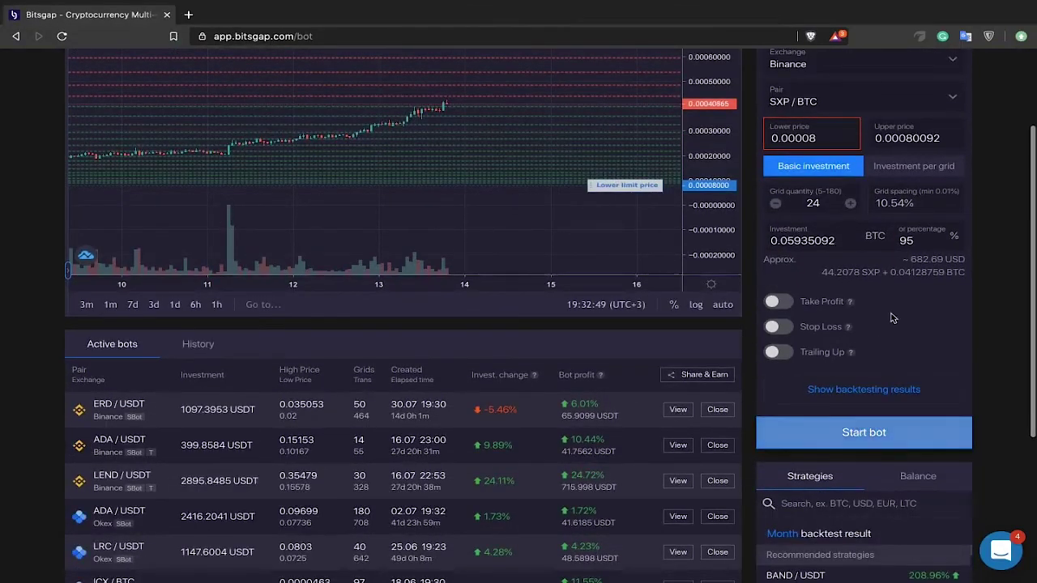
{"action": "scroll", "coordinate": [753, 195], "scroll_direction": "up", "scroll_amount": 1}
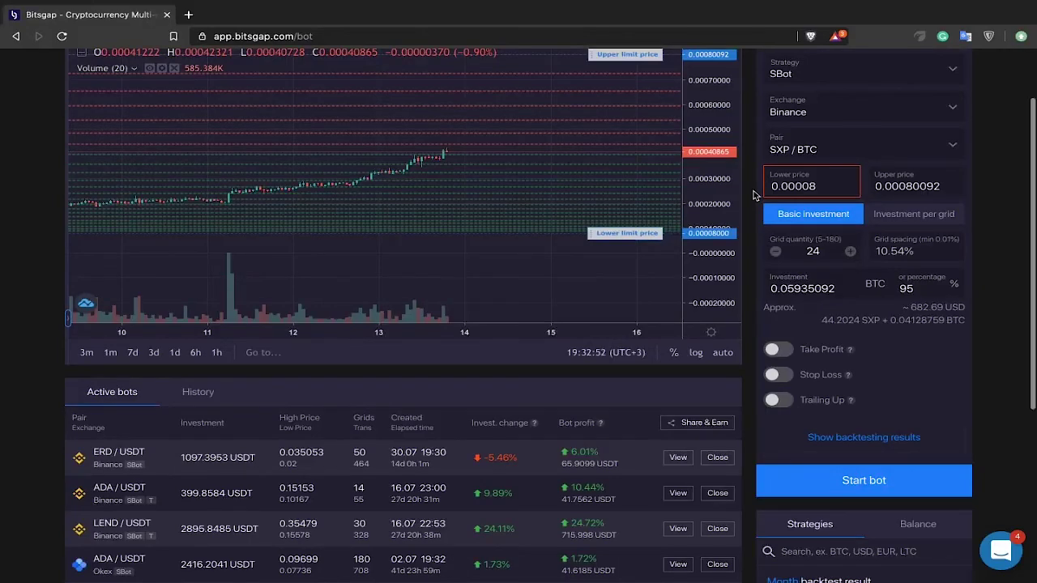
{"action": "scroll", "coordinate": [753, 196], "scroll_direction": "up", "scroll_amount": 1}
{"action": "scroll", "coordinate": [753, 195], "scroll_direction": "down", "scroll_amount": 3}
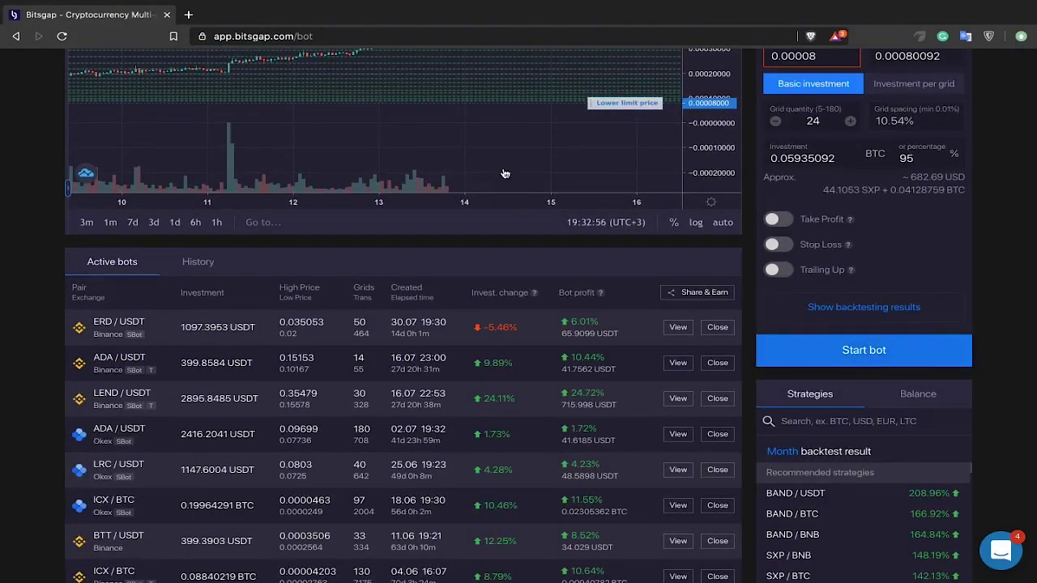
- Sort the ERD / USDT bot's completed orders by highest profit and check the fee of the most profitable order
{"action": "left_click_drag", "start_coordinate": [830, 191], "coordinate": [876, 188]}
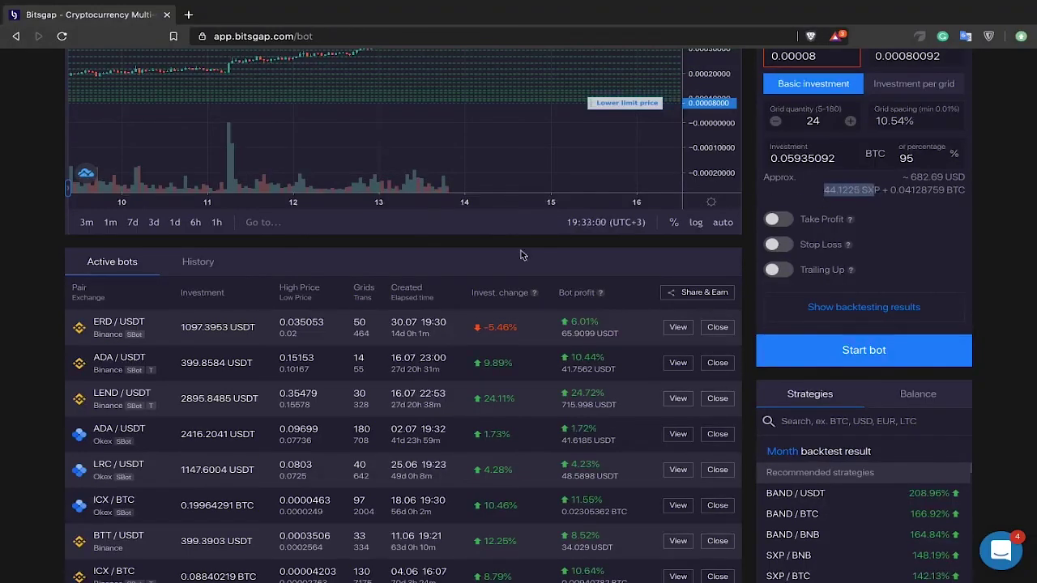
{"action": "scroll", "coordinate": [374, 271], "scroll_direction": "up", "scroll_amount": 1}
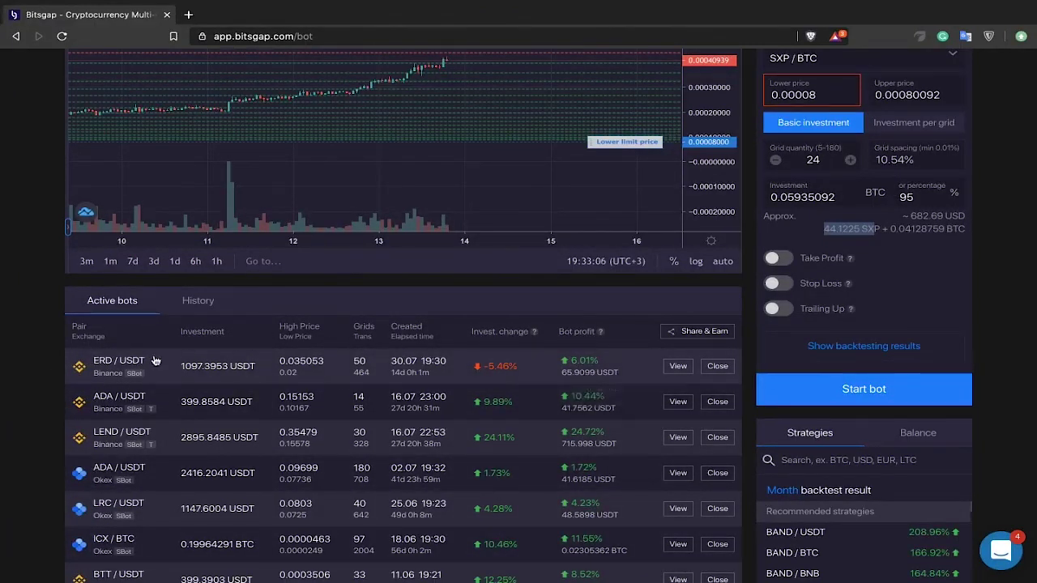
{"action": "left_click", "coordinate": [680, 368]}
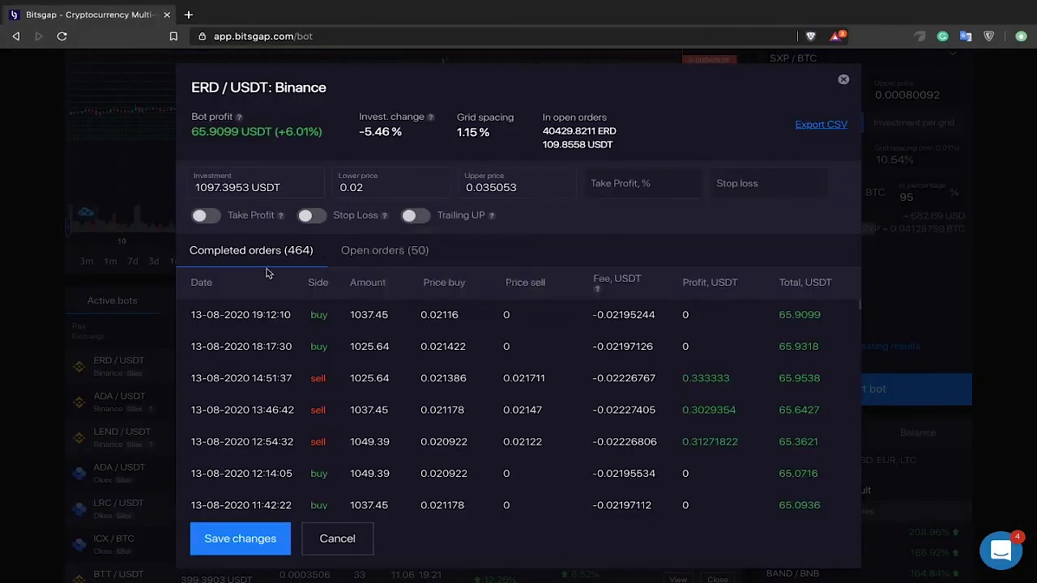
{"action": "left_click", "coordinate": [706, 281]}
{"action": "left_click", "coordinate": [708, 284]}
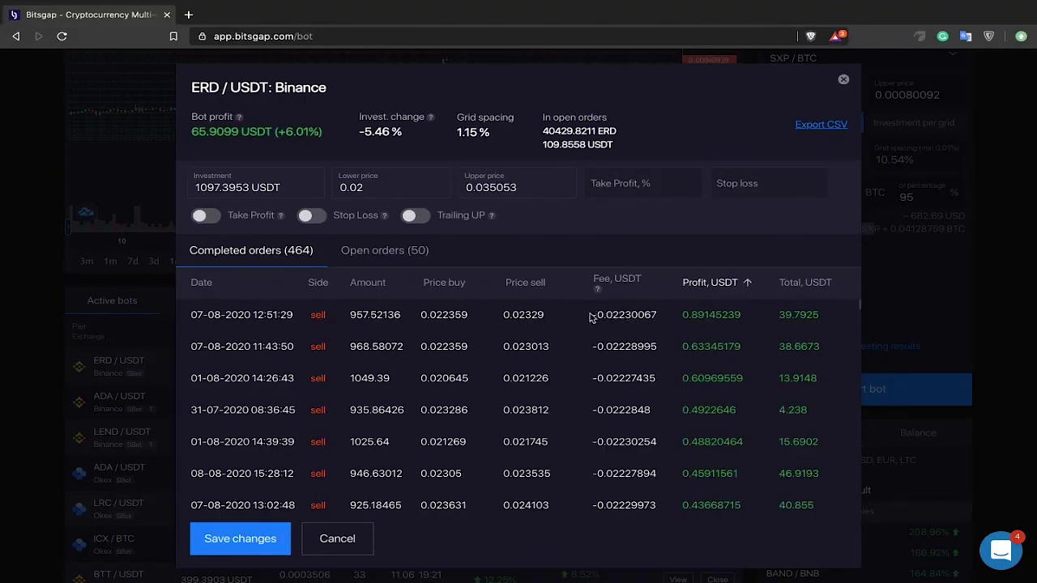
{"action": "left_click_drag", "start_coordinate": [589, 316], "coordinate": [662, 319]}
{"action": "mouse_move", "coordinate": [631, 285]}
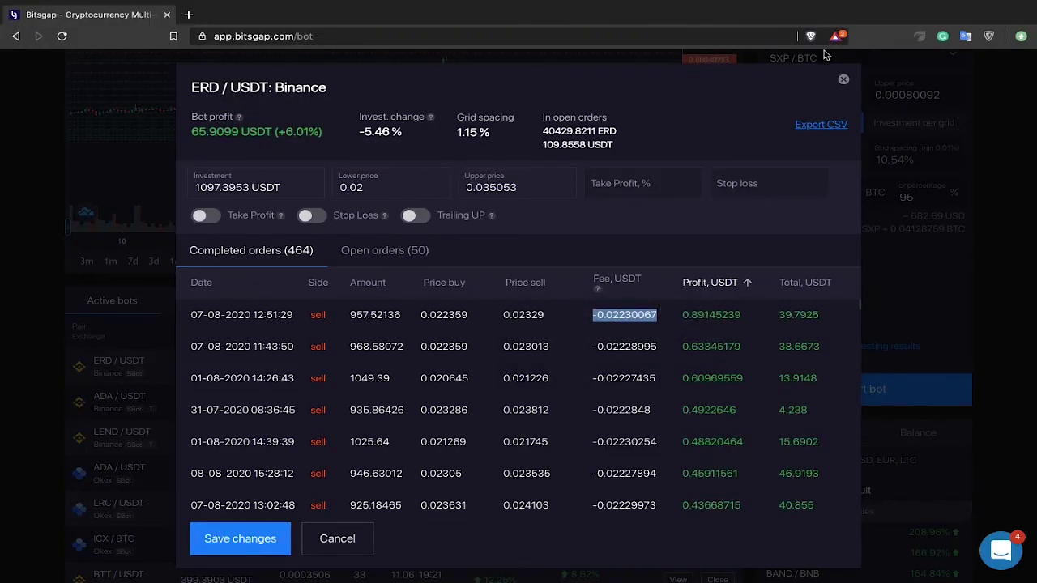
{"action": "left_click", "coordinate": [843, 82]}
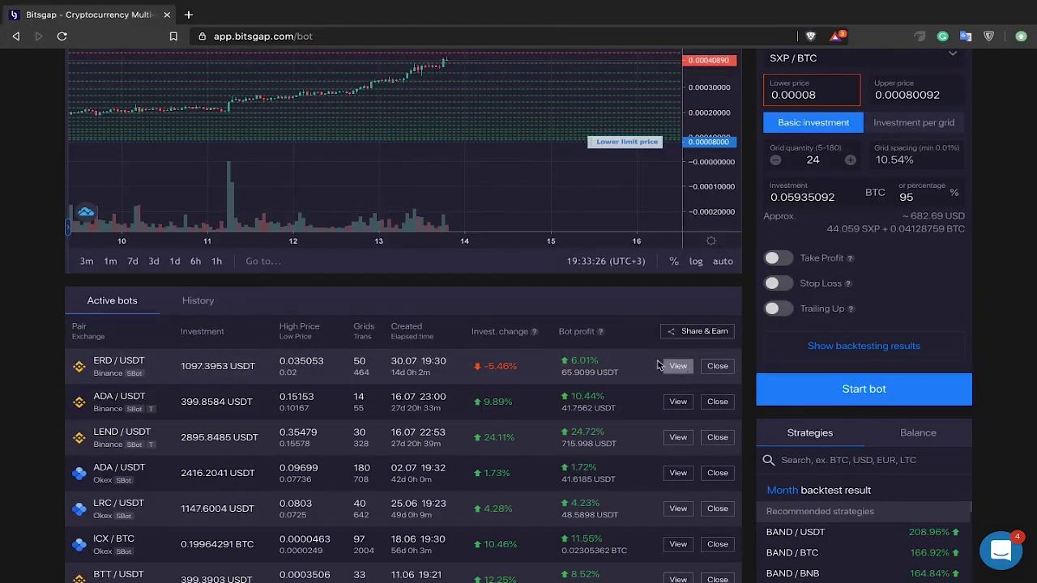
- Reopen the ERD / USDT bot's details and review the fees charged on its completed buy and sell orders
{"action": "left_click", "coordinate": [678, 366]}
{"action": "mouse_move", "coordinate": [637, 281]}
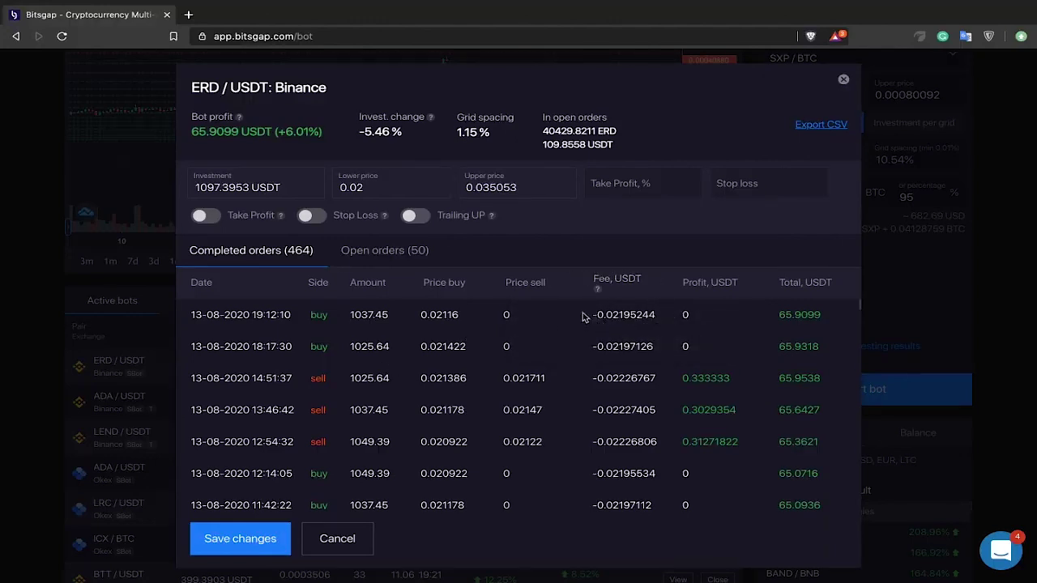
{"action": "left_click_drag", "start_coordinate": [580, 313], "coordinate": [582, 350]}
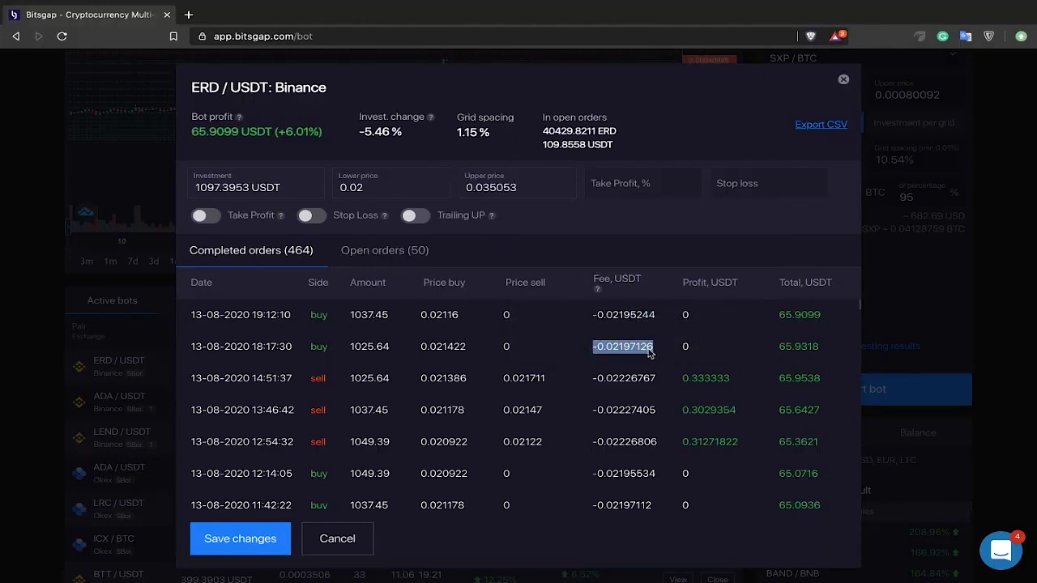
{"action": "scroll", "coordinate": [648, 346], "scroll_direction": "down", "scroll_amount": 3}
{"action": "left_click_drag", "start_coordinate": [654, 345], "coordinate": [591, 348]}
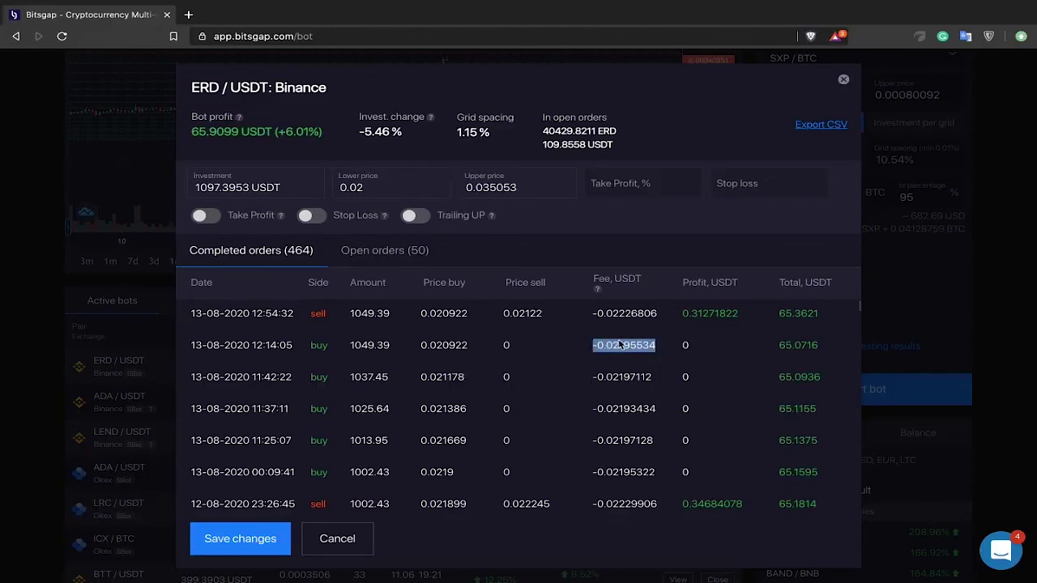
{"action": "scroll", "coordinate": [630, 348], "scroll_direction": "up", "scroll_amount": 3}
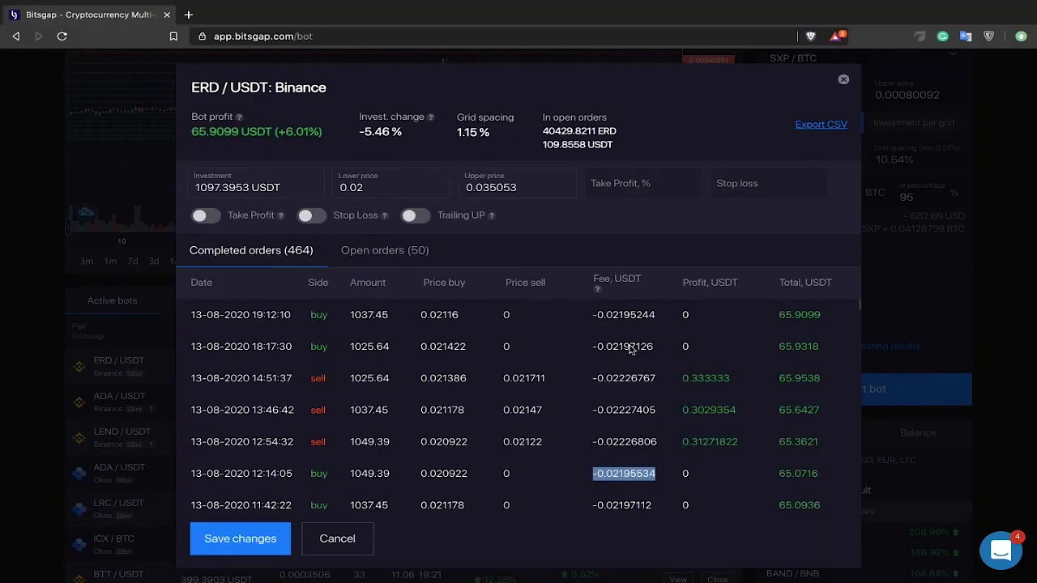
{"action": "scroll", "coordinate": [630, 348], "scroll_direction": "down", "scroll_amount": 4}
{"action": "scroll", "coordinate": [629, 350], "scroll_direction": "up", "scroll_amount": 4}
{"action": "left_click", "coordinate": [630, 349]}
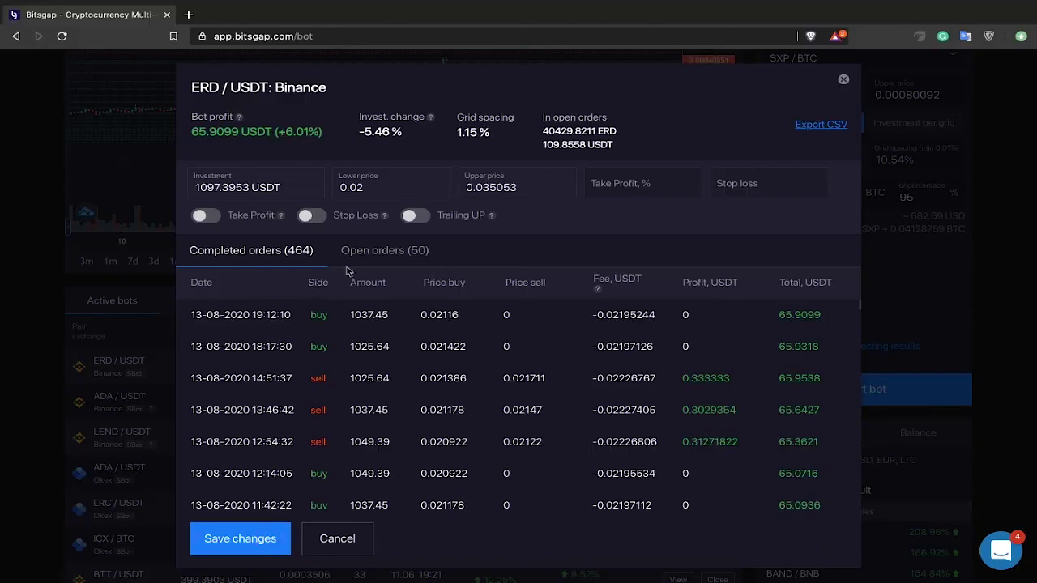
- Check the amount of the latest sell in the ERD / USDT bot's open orders and close its details
{"action": "left_click", "coordinate": [379, 251]}
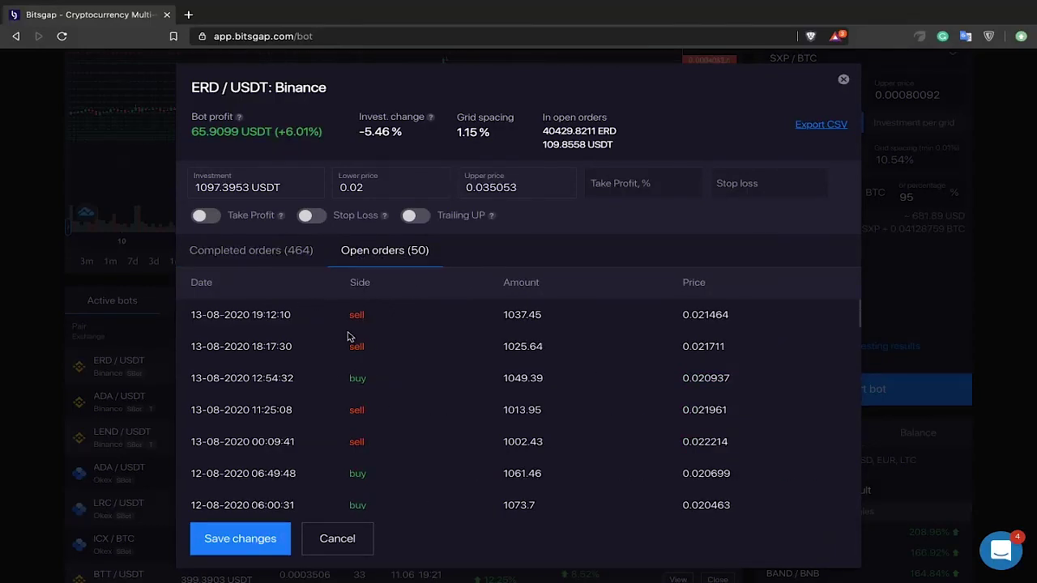
{"action": "left_click_drag", "start_coordinate": [561, 320], "coordinate": [496, 321]}
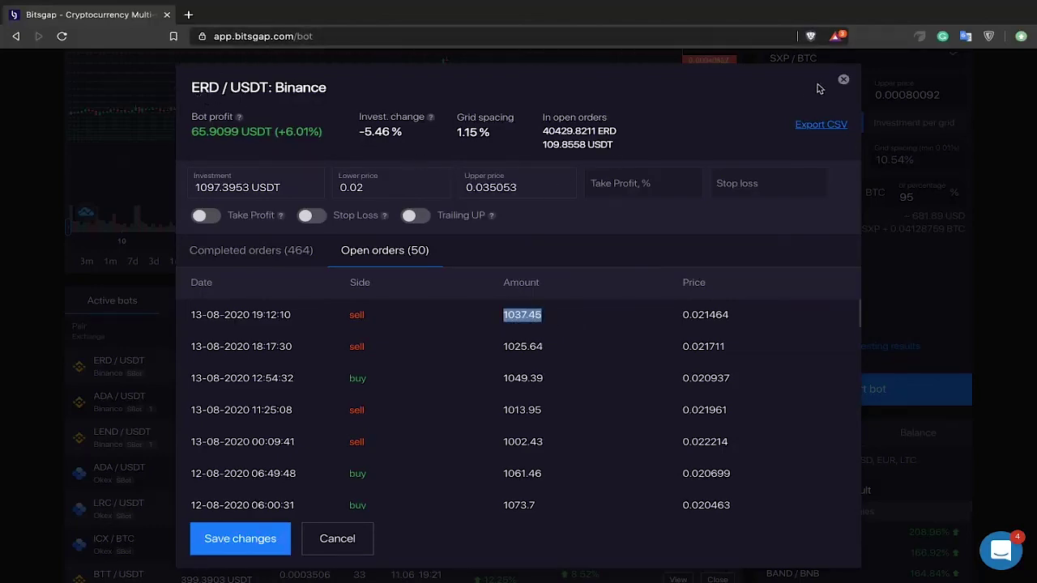
{"action": "left_click", "coordinate": [843, 83]}
- Load the active Binance ADA / USDT bot onto the chart and examine its grid levels and executed orders
{"action": "scroll", "coordinate": [402, 342], "scroll_direction": "up", "scroll_amount": 3}
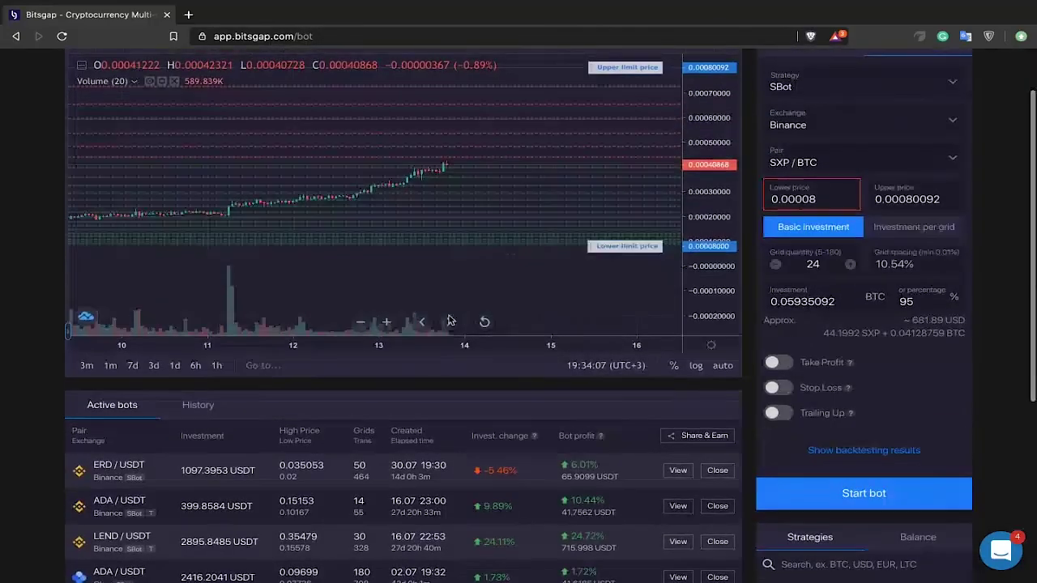
{"action": "scroll", "coordinate": [480, 446], "scroll_direction": "down", "scroll_amount": 1}
{"action": "scroll", "coordinate": [480, 446], "scroll_direction": "down", "scroll_amount": 1}
{"action": "left_click", "coordinate": [478, 440]}
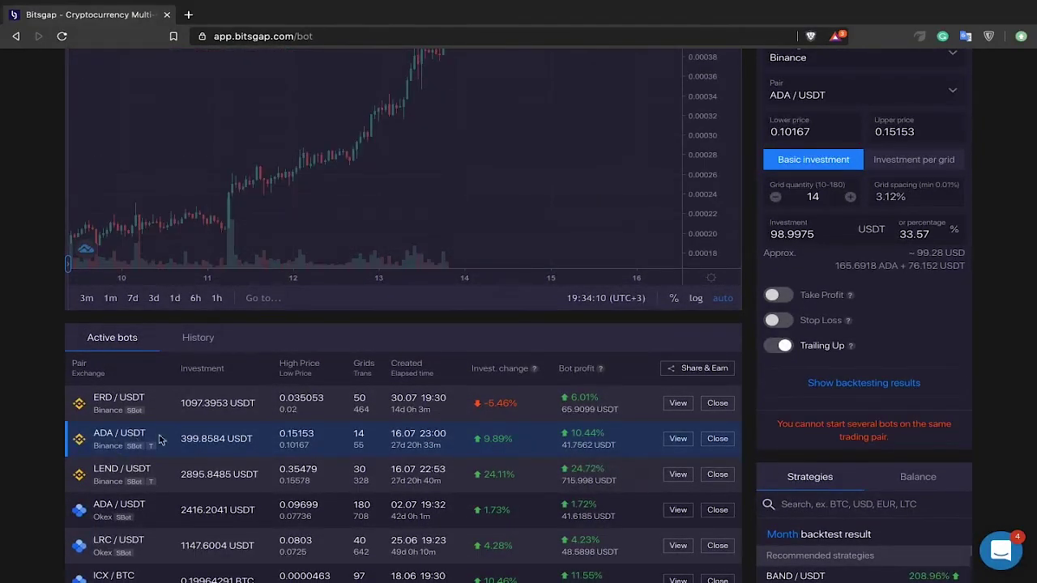
{"action": "scroll", "coordinate": [444, 273], "scroll_direction": "up", "scroll_amount": 2}
{"action": "scroll", "coordinate": [481, 276], "scroll_direction": "down", "scroll_amount": 3}
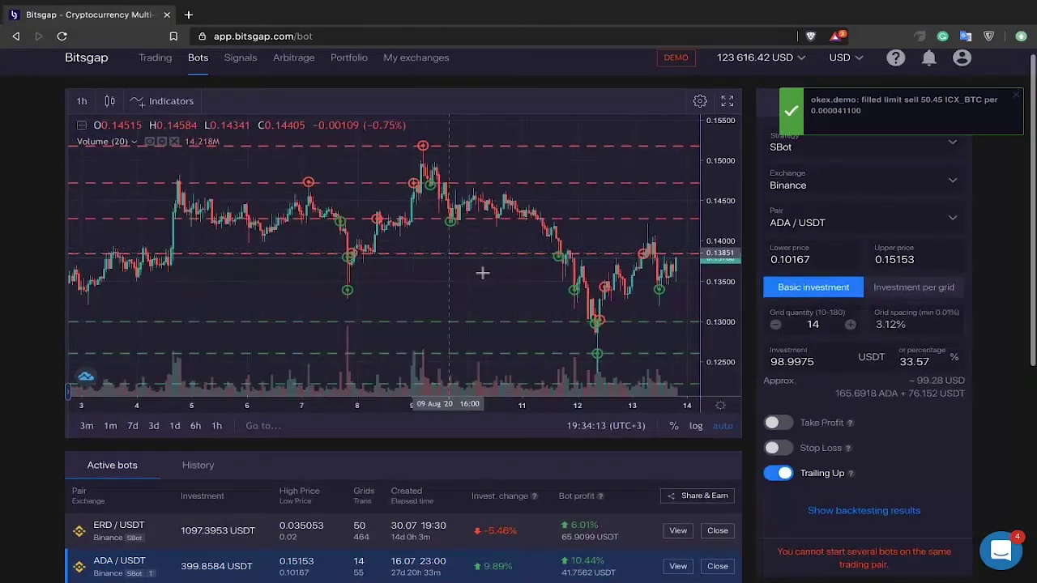
{"action": "scroll", "coordinate": [551, 289], "scroll_direction": "down", "scroll_amount": 5}
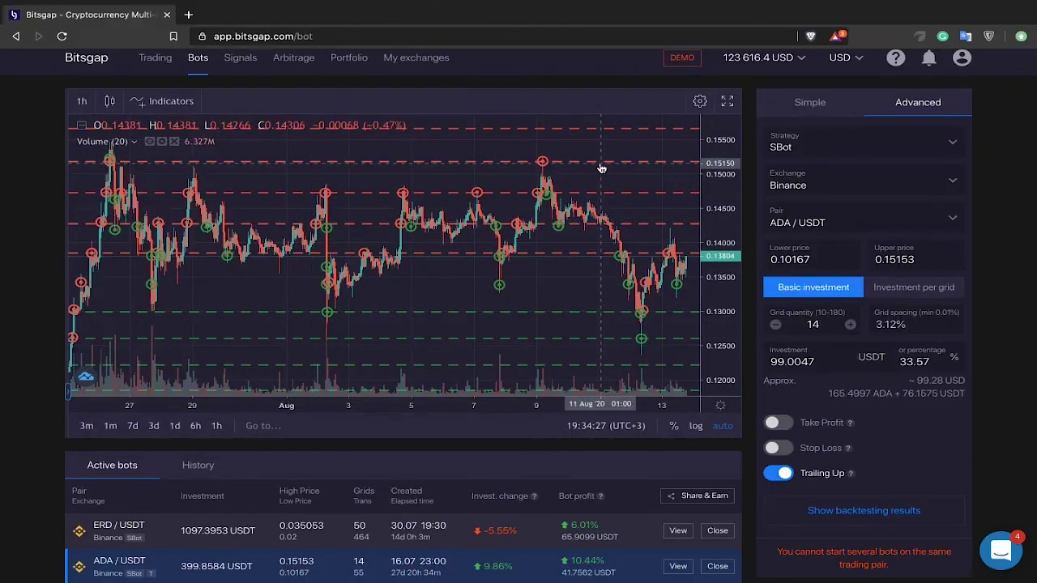
{"action": "scroll", "coordinate": [405, 170], "scroll_direction": "right", "scroll_amount": 8}
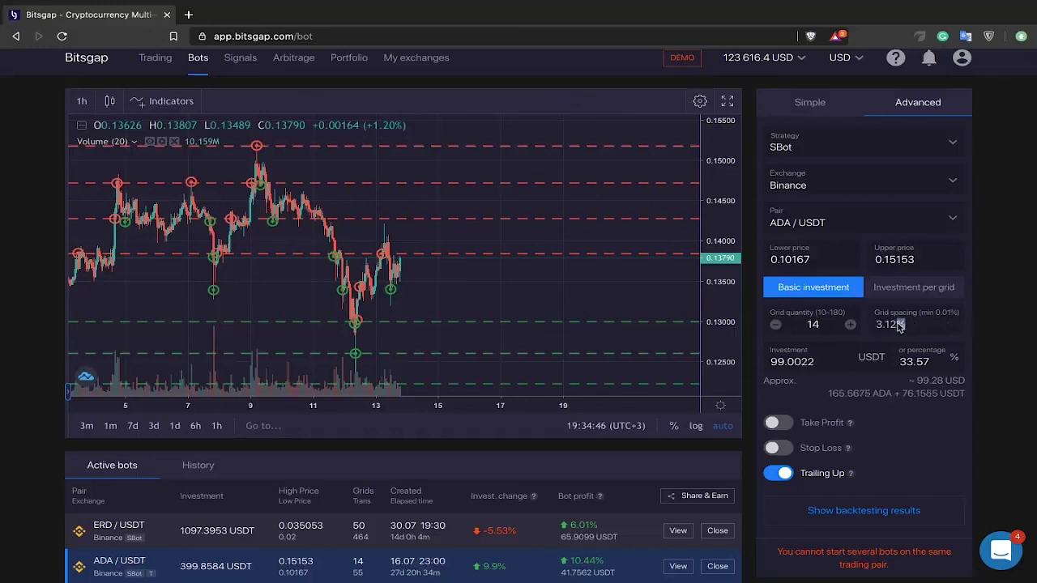
- Check the grid spacing and grid quantity of the ADA / USDT bot in its settings form
{"action": "left_click_drag", "start_coordinate": [903, 325], "coordinate": [875, 325]}
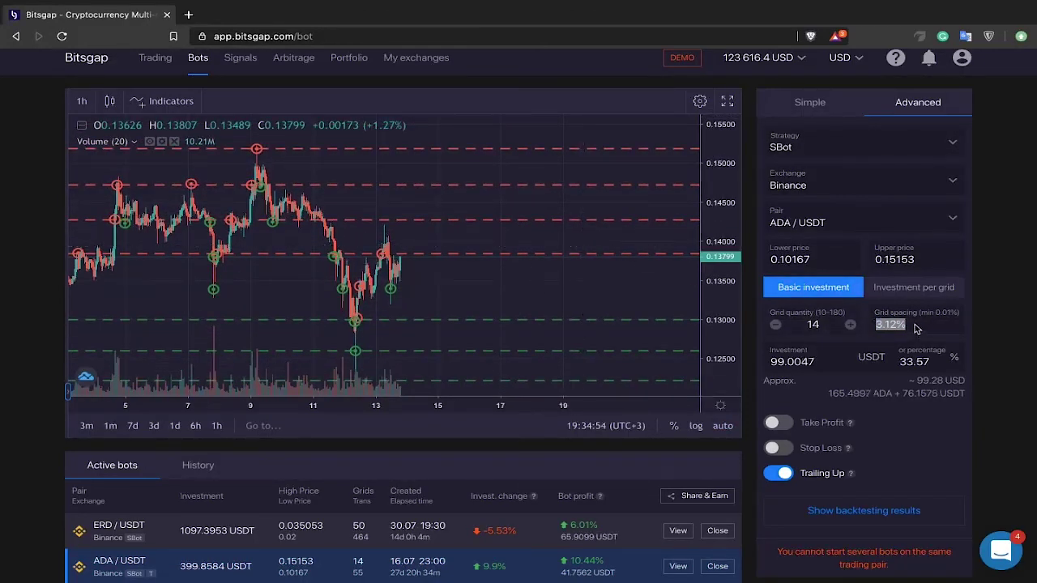
{"action": "left_click_drag", "start_coordinate": [917, 328], "coordinate": [884, 328]}
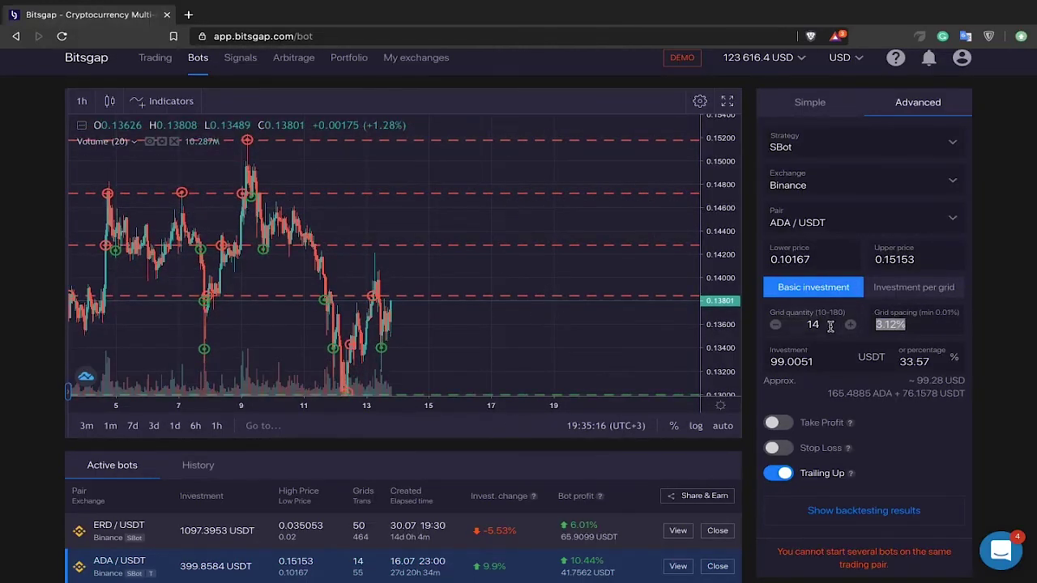
{"action": "left_click_drag", "start_coordinate": [828, 325], "coordinate": [796, 324]}
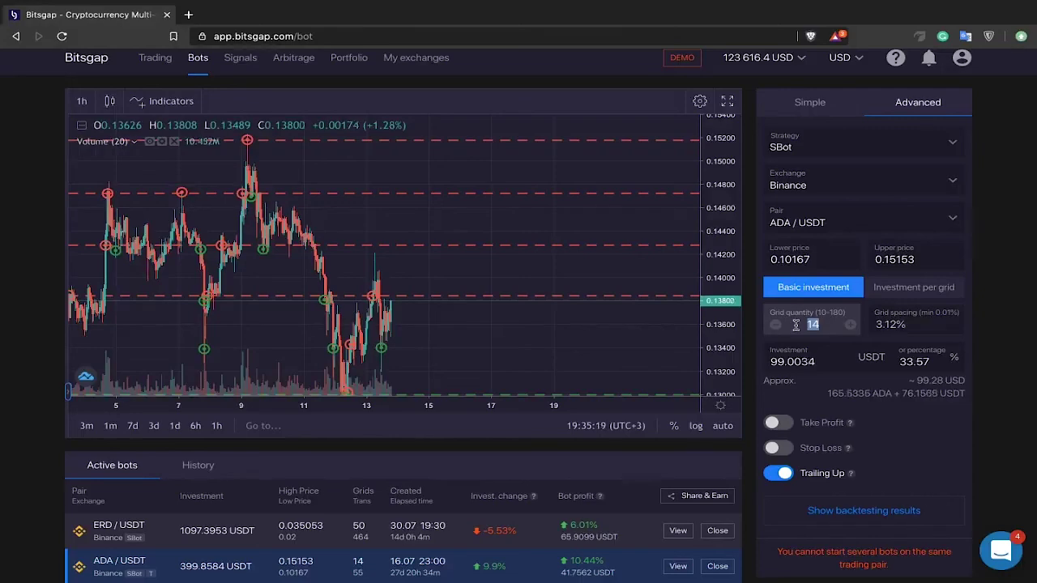
- Load the active Binance ICX / BTC bot from the active bots list and view its dense grid on the chart
{"action": "scroll", "coordinate": [744, 353], "scroll_direction": "down", "scroll_amount": 2}
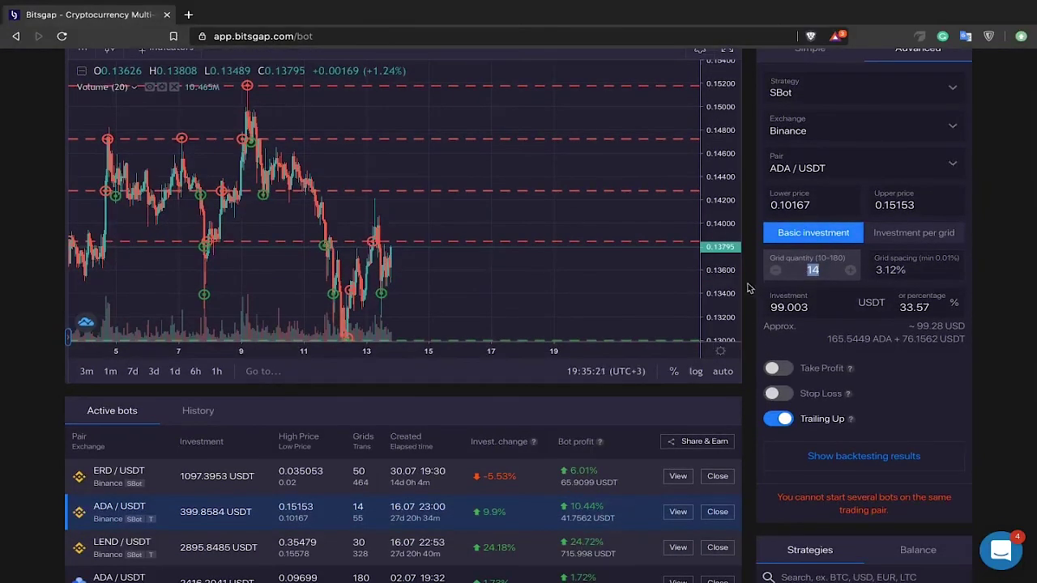
{"action": "scroll", "coordinate": [742, 262], "scroll_direction": "down", "scroll_amount": 2}
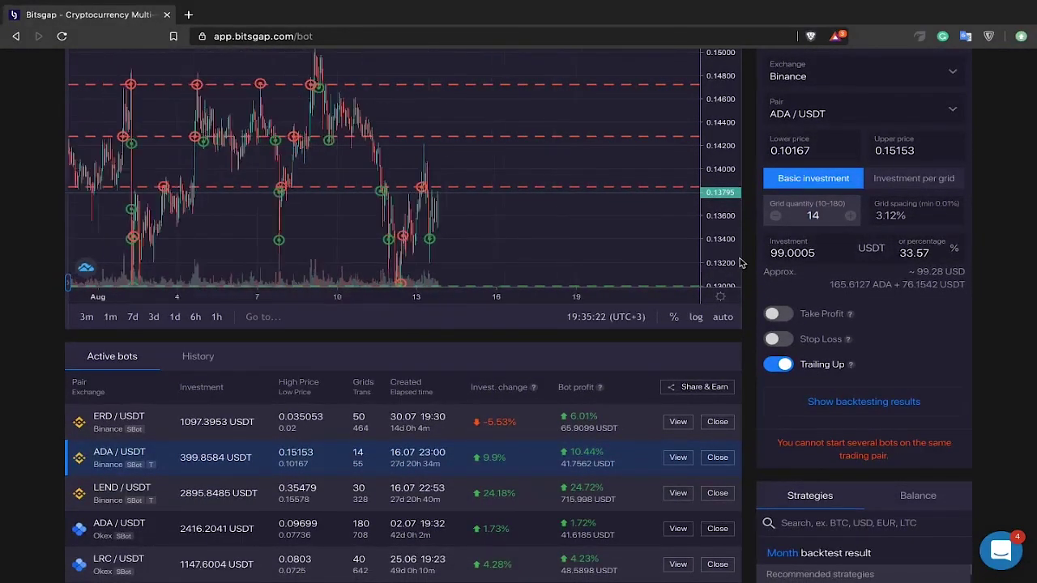
{"action": "scroll", "coordinate": [740, 328], "scroll_direction": "down", "scroll_amount": 3}
{"action": "scroll", "coordinate": [739, 328], "scroll_direction": "down", "scroll_amount": 1}
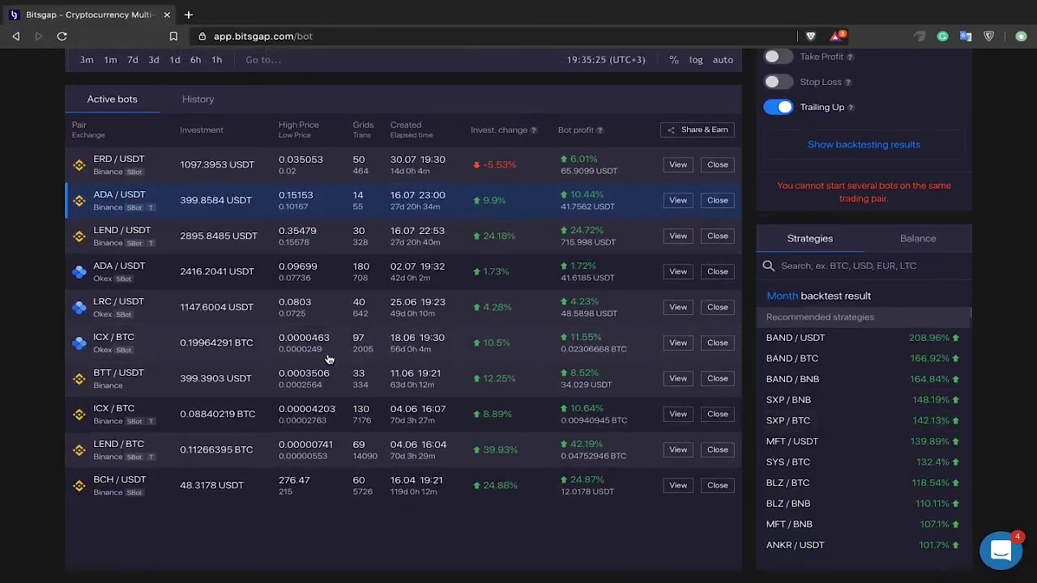
{"action": "left_click", "coordinate": [388, 414]}
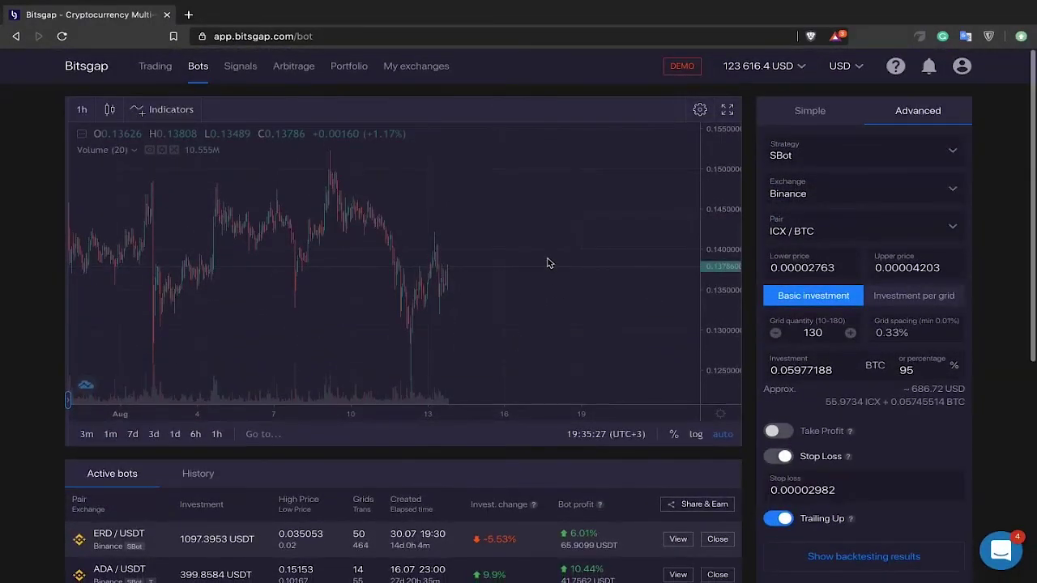
{"action": "scroll", "coordinate": [571, 234], "scroll_direction": "down", "scroll_amount": 1}
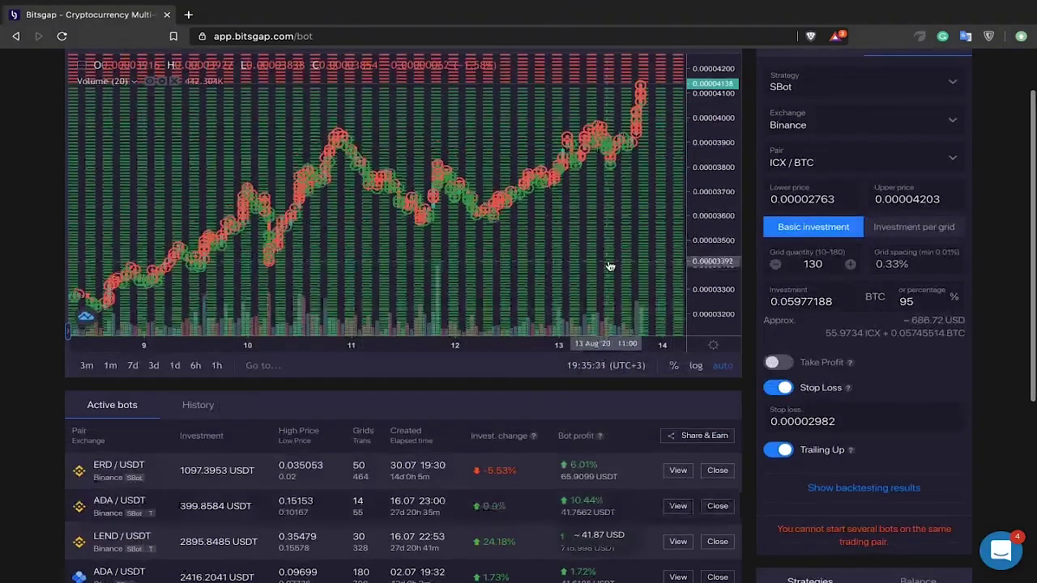
{"action": "scroll", "coordinate": [598, 206], "scroll_direction": "up", "scroll_amount": 8}
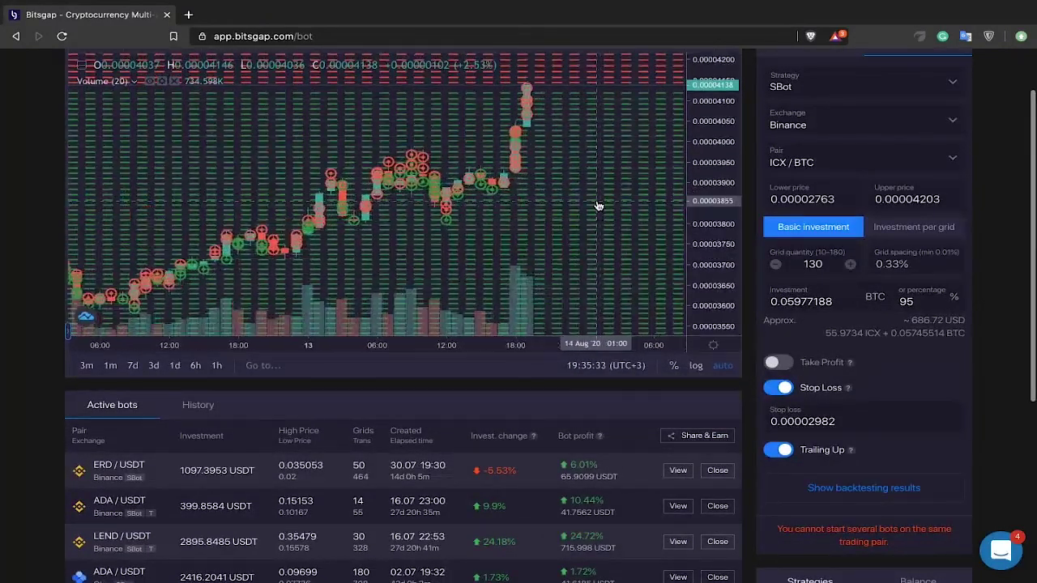
- Examine the ICX / BTC bot's filled orders on the recent candles and check its grid spacing
{"action": "left_click_drag", "start_coordinate": [579, 179], "coordinate": [451, 213]}
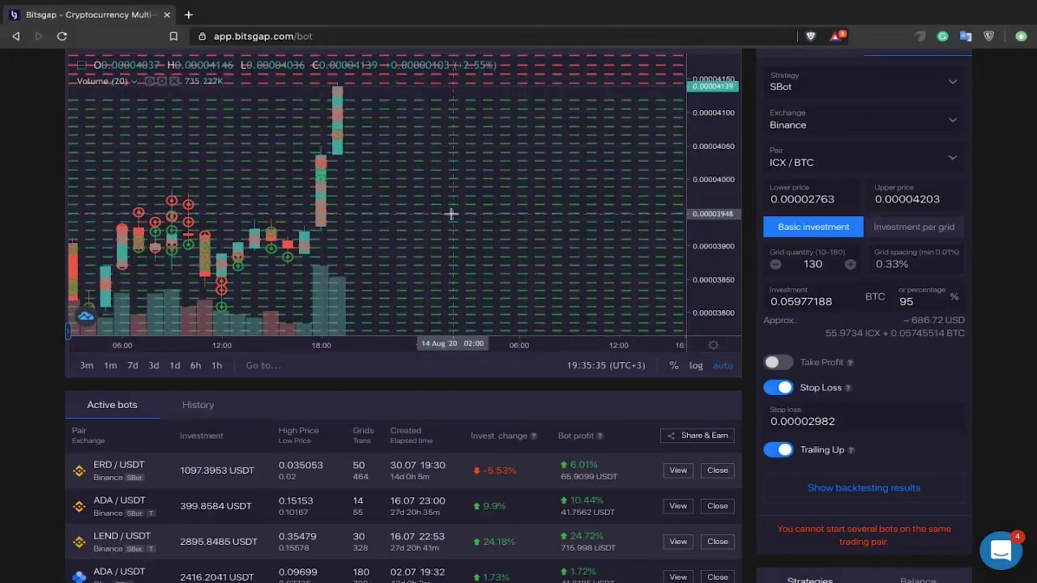
{"action": "left_click_drag", "start_coordinate": [546, 203], "coordinate": [671, 157]}
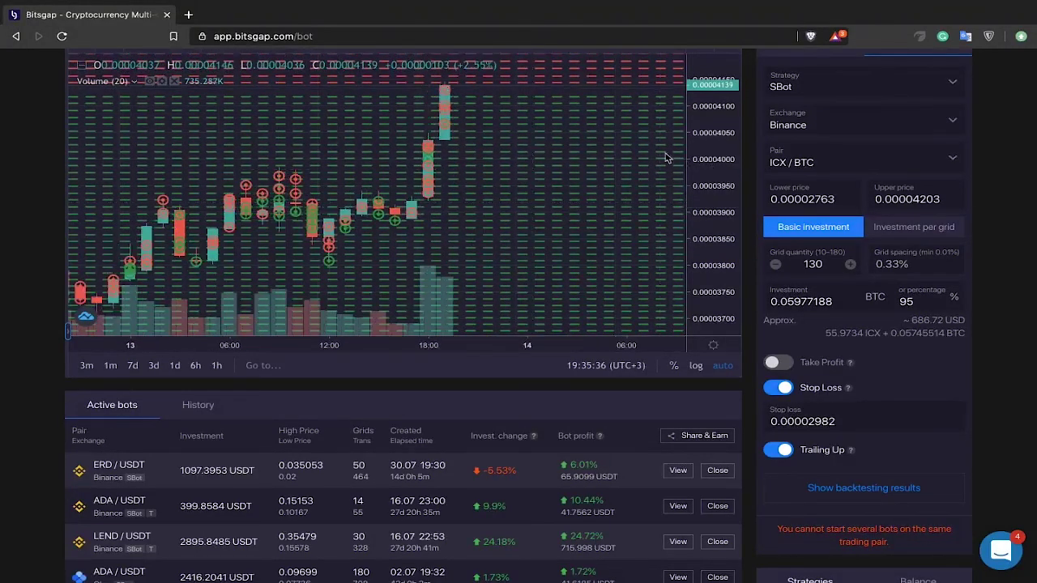
{"action": "scroll", "coordinate": [570, 154], "scroll_direction": "up", "scroll_amount": 3}
{"action": "left_click_drag", "start_coordinate": [550, 203], "coordinate": [643, 127]}
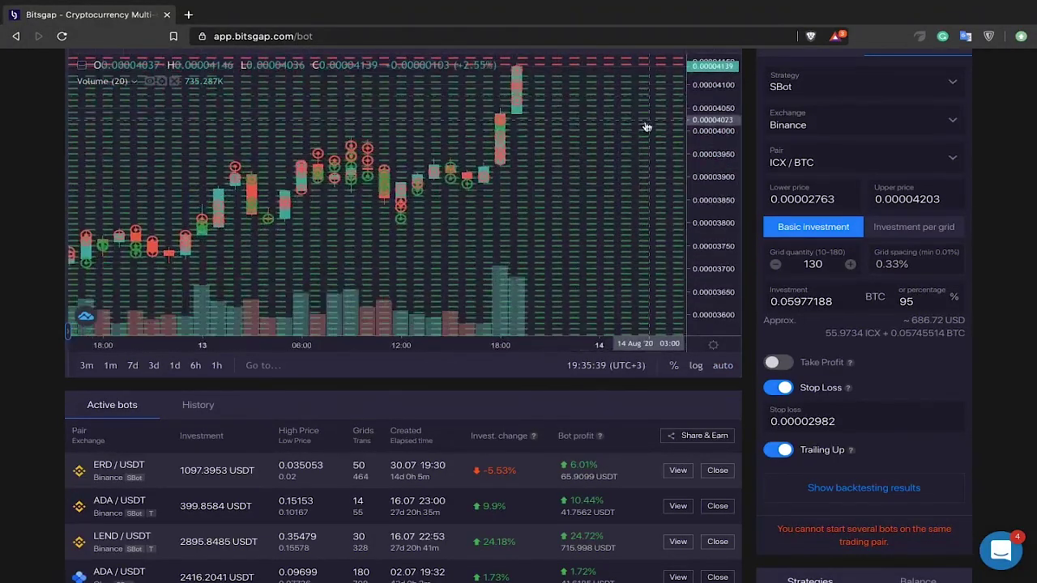
{"action": "left_click_drag", "start_coordinate": [451, 237], "coordinate": [621, 220]}
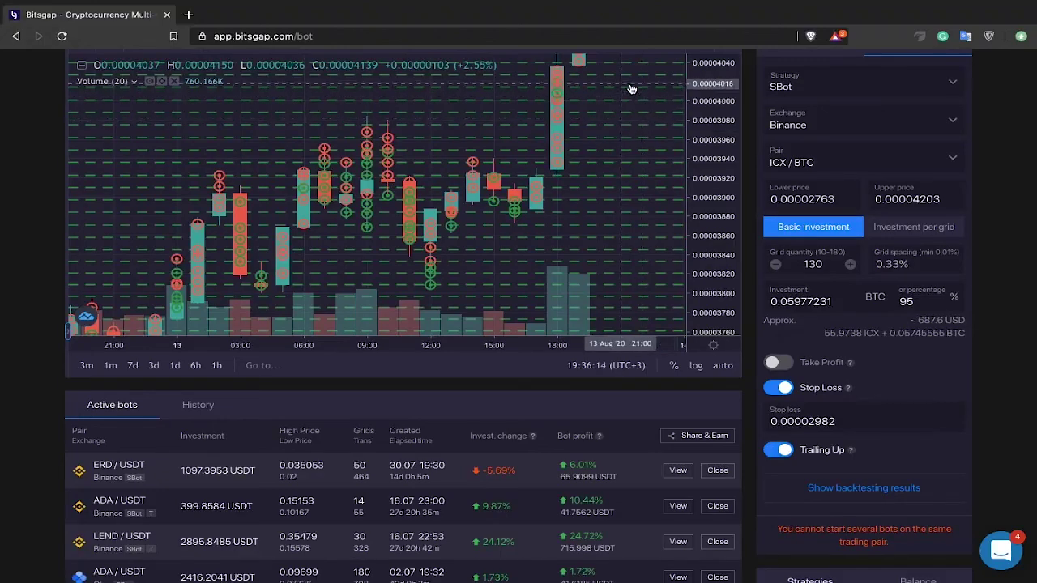
{"action": "left_click_drag", "start_coordinate": [629, 88], "coordinate": [523, 154]}
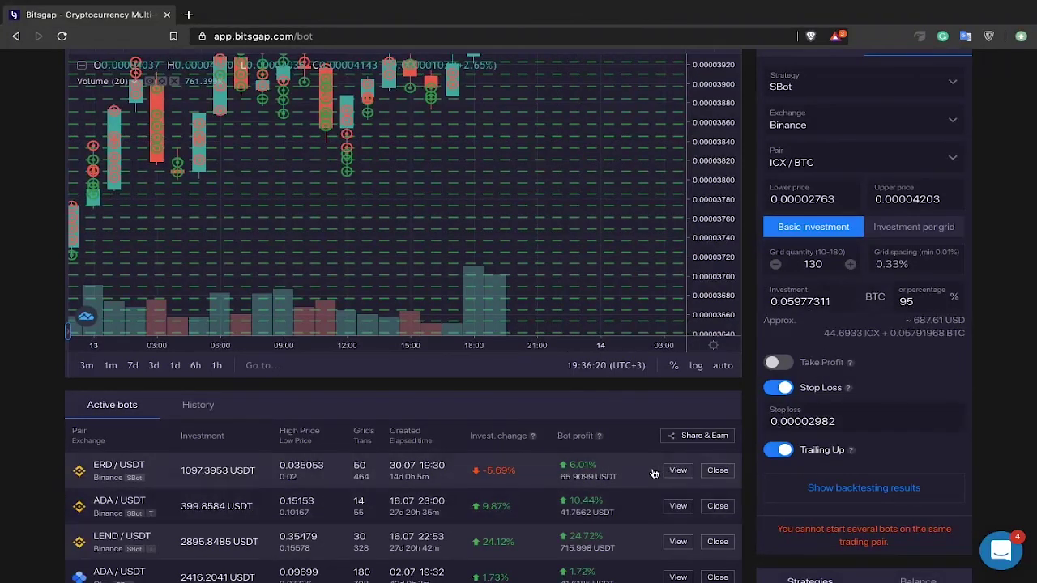
{"action": "left_click_drag", "start_coordinate": [721, 138], "coordinate": [717, 178]}
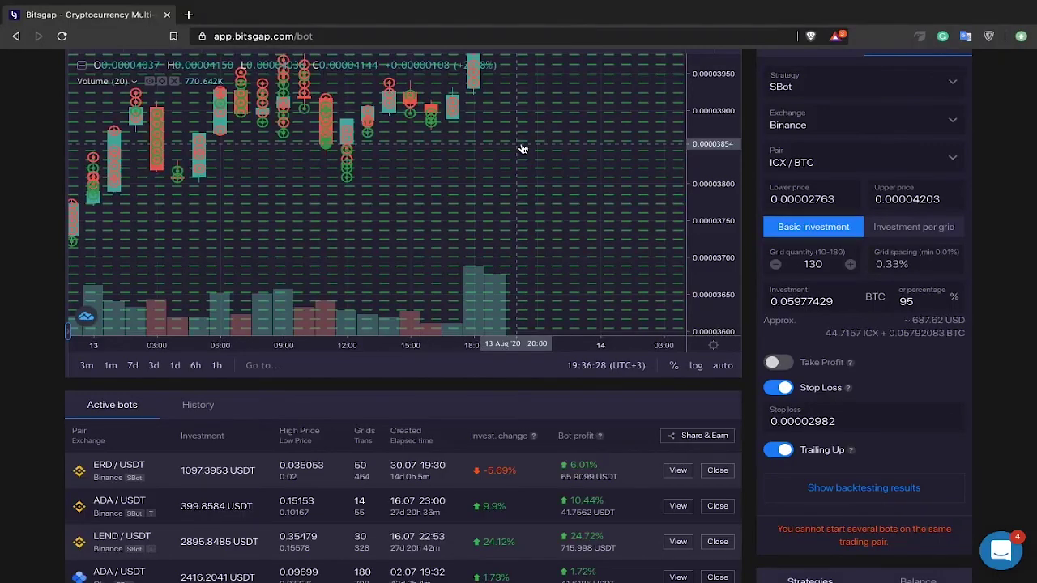
{"action": "scroll", "coordinate": [525, 162], "scroll_direction": "up", "scroll_amount": 1}
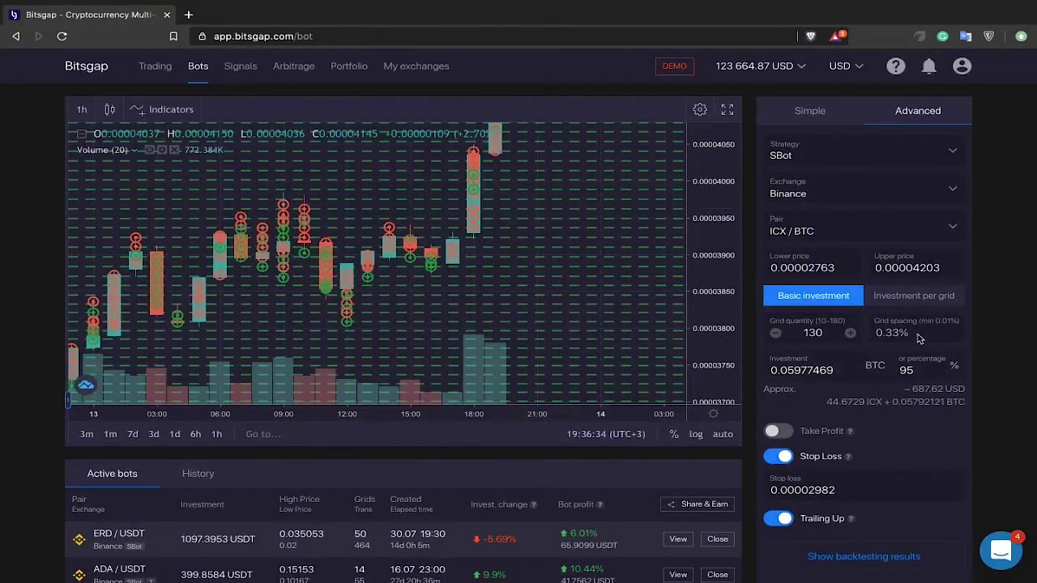
{"action": "left_click_drag", "start_coordinate": [919, 338], "coordinate": [886, 339]}
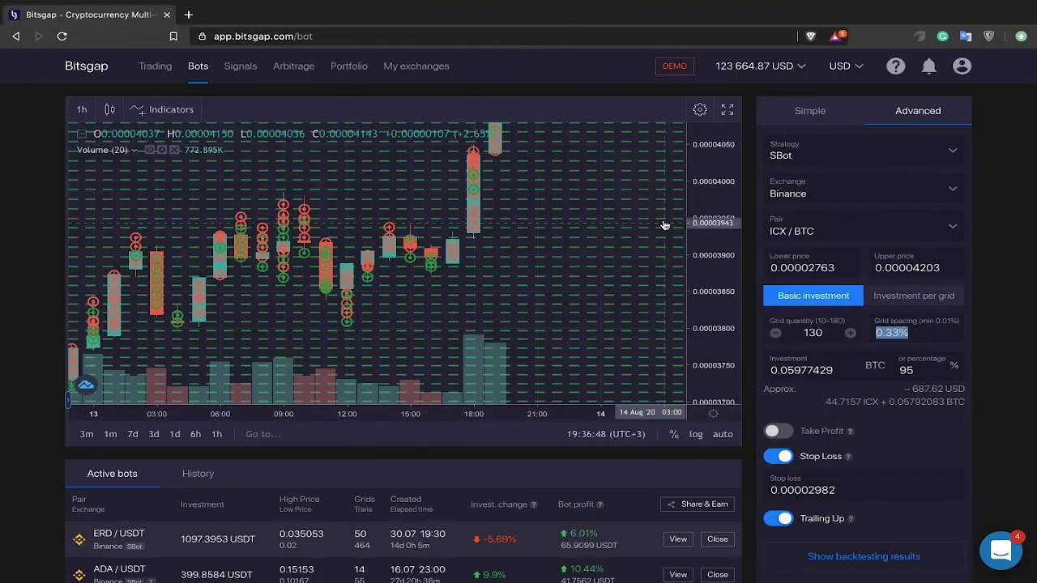
- Examine the active bots list, comparing each bot's investment change and bot profit, including the USD equivalent of the LEND / USDT profit
{"action": "left_click", "coordinate": [598, 237]}
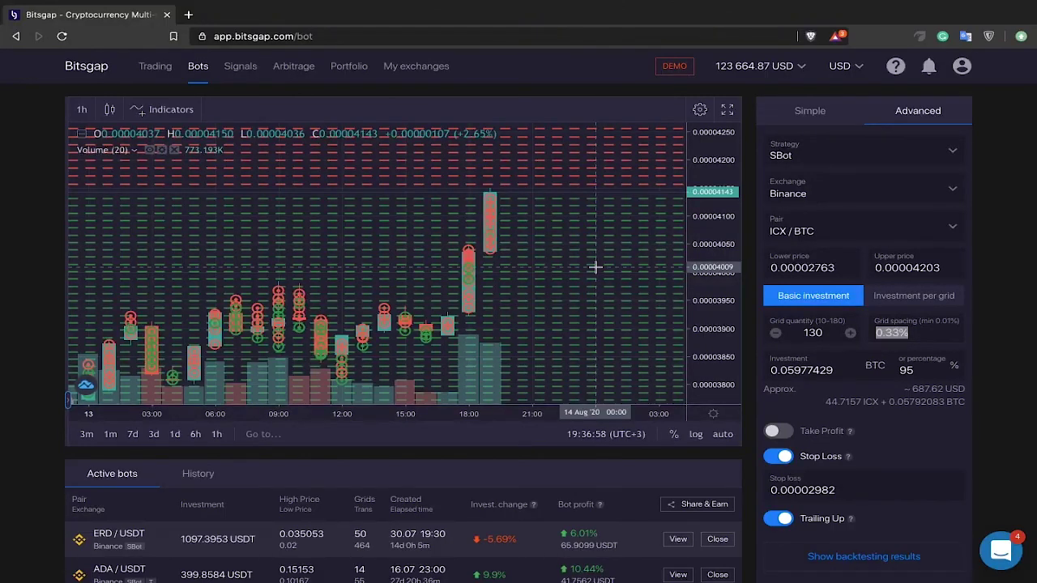
{"action": "scroll", "coordinate": [553, 343], "scroll_direction": "down", "scroll_amount": 5}
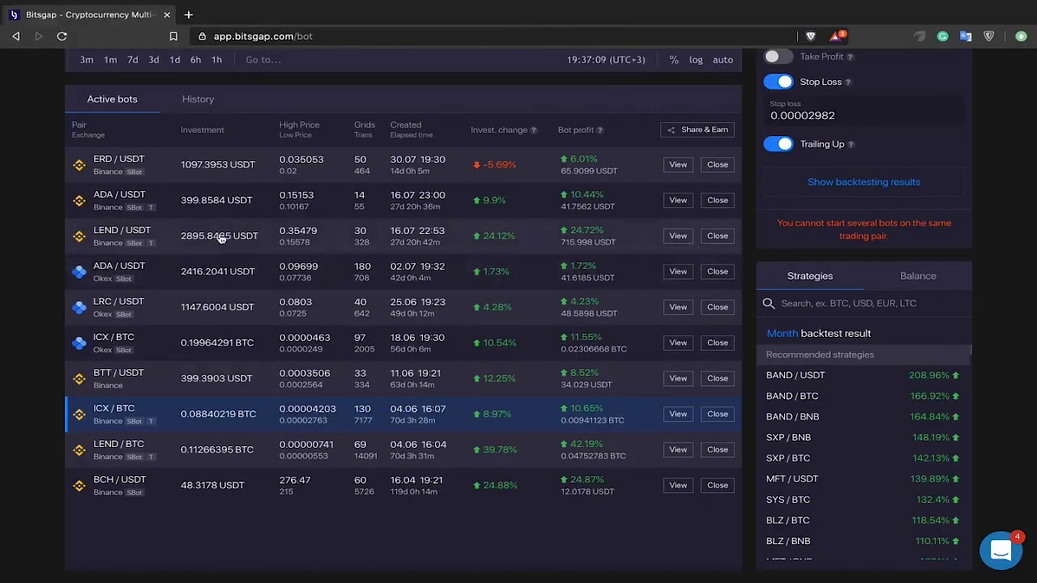
{"action": "mouse_move", "coordinate": [567, 208]}
{"action": "mouse_move", "coordinate": [567, 247]}
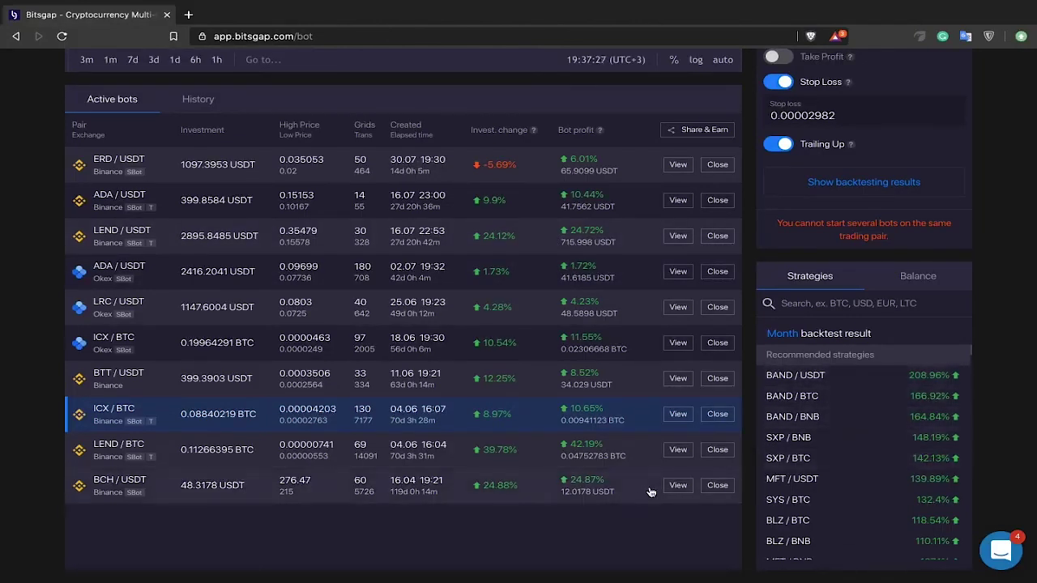
{"action": "scroll", "coordinate": [564, 251], "scroll_direction": "up", "scroll_amount": 1}
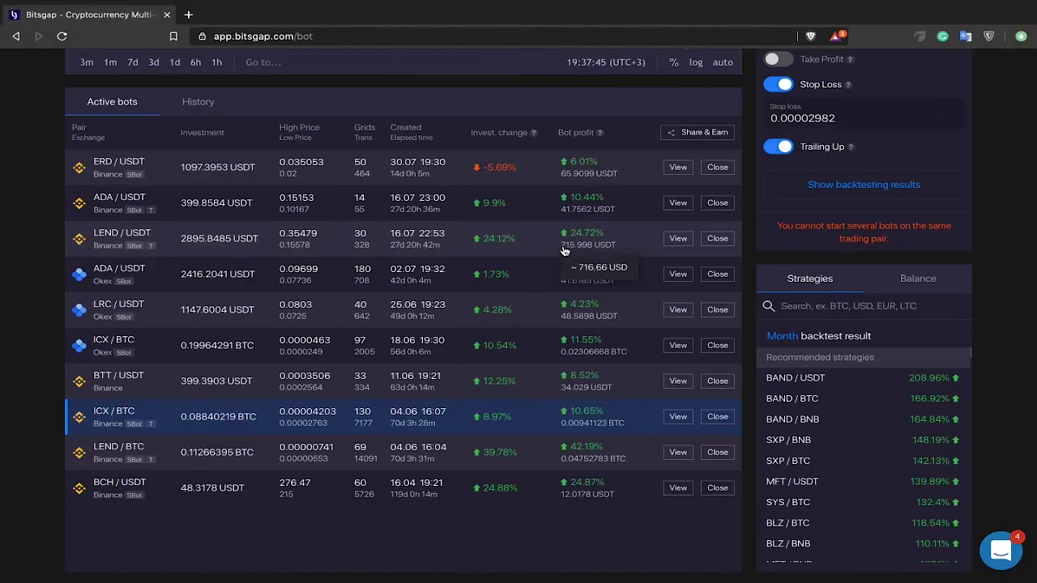
{"action": "scroll", "coordinate": [564, 251], "scroll_direction": "up", "scroll_amount": 3}
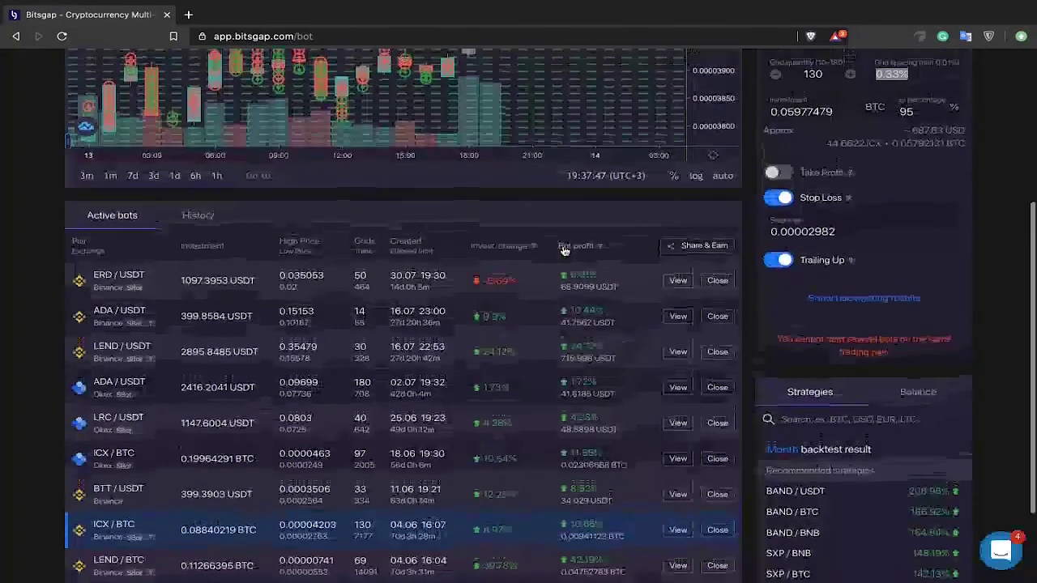
{"action": "scroll", "coordinate": [564, 251], "scroll_direction": "down", "scroll_amount": 3}
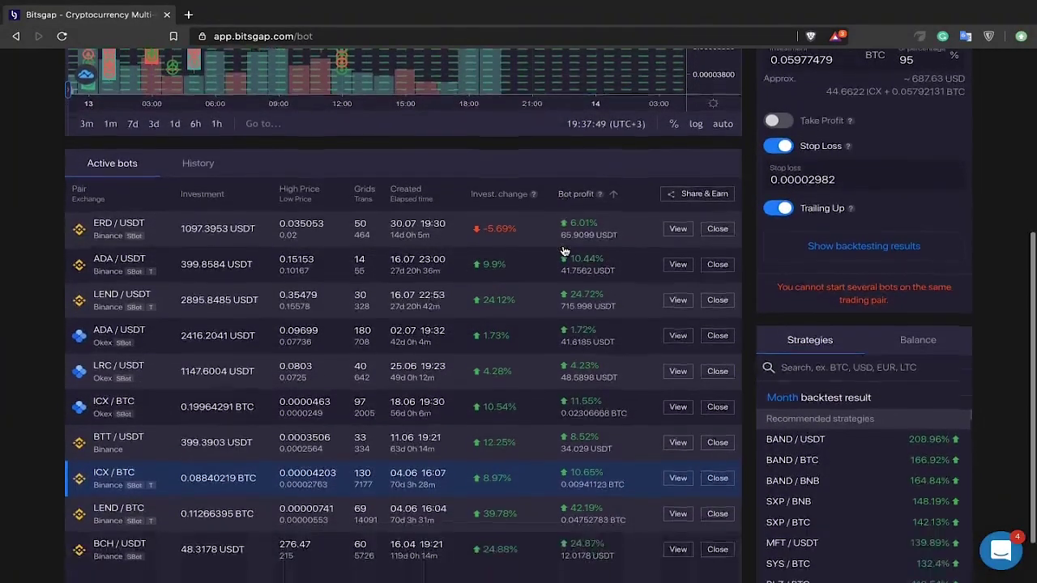
{"action": "scroll", "coordinate": [564, 251], "scroll_direction": "down", "scroll_amount": 1}
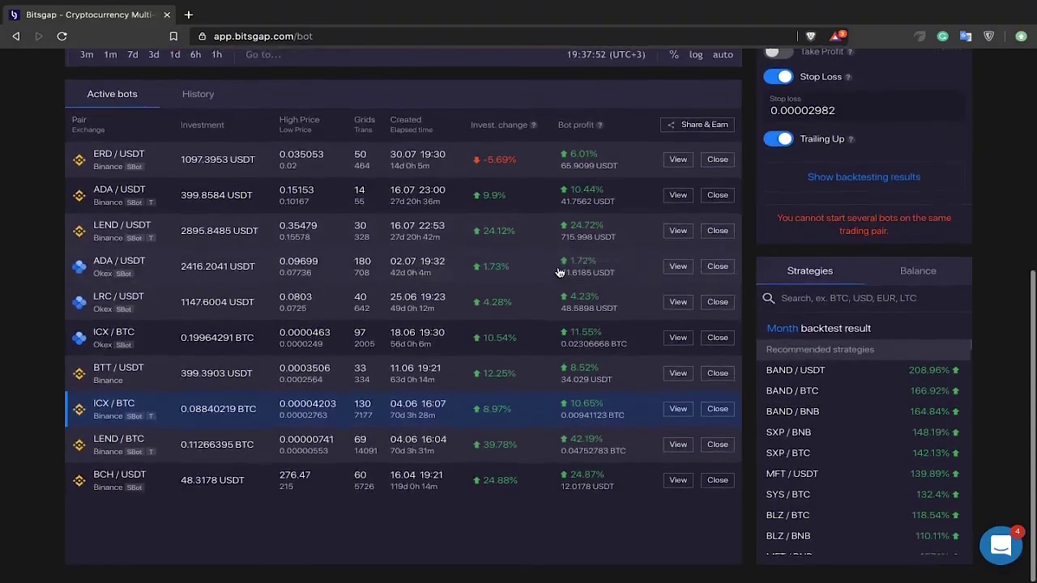
{"action": "scroll", "coordinate": [563, 260], "scroll_direction": "up", "scroll_amount": 4}
{"action": "scroll", "coordinate": [559, 273], "scroll_direction": "down", "scroll_amount": 3}
{"action": "scroll", "coordinate": [559, 273], "scroll_direction": "down", "scroll_amount": 1}
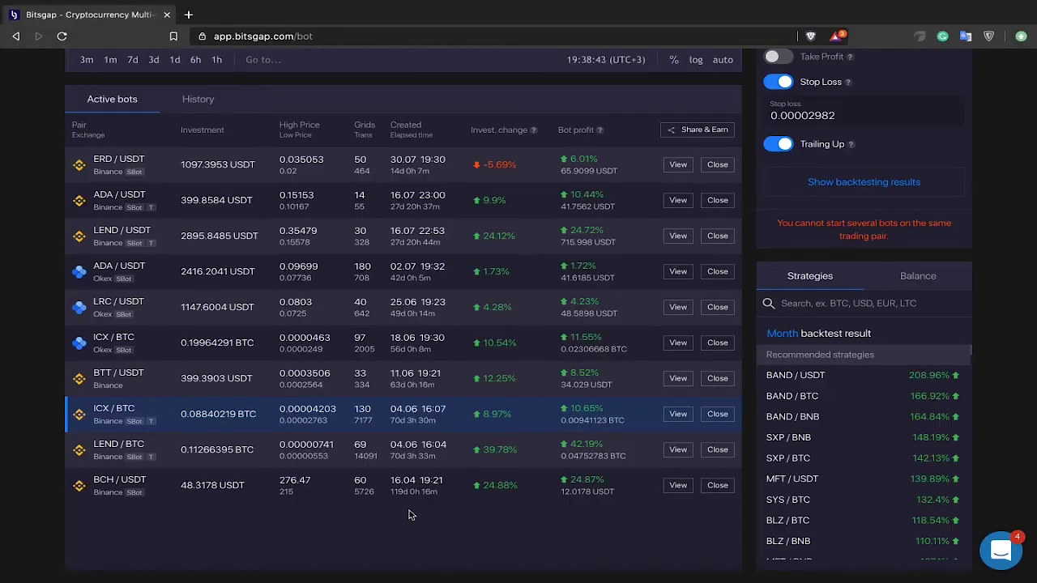
{"action": "scroll", "coordinate": [410, 513], "scroll_direction": "up", "scroll_amount": 1}
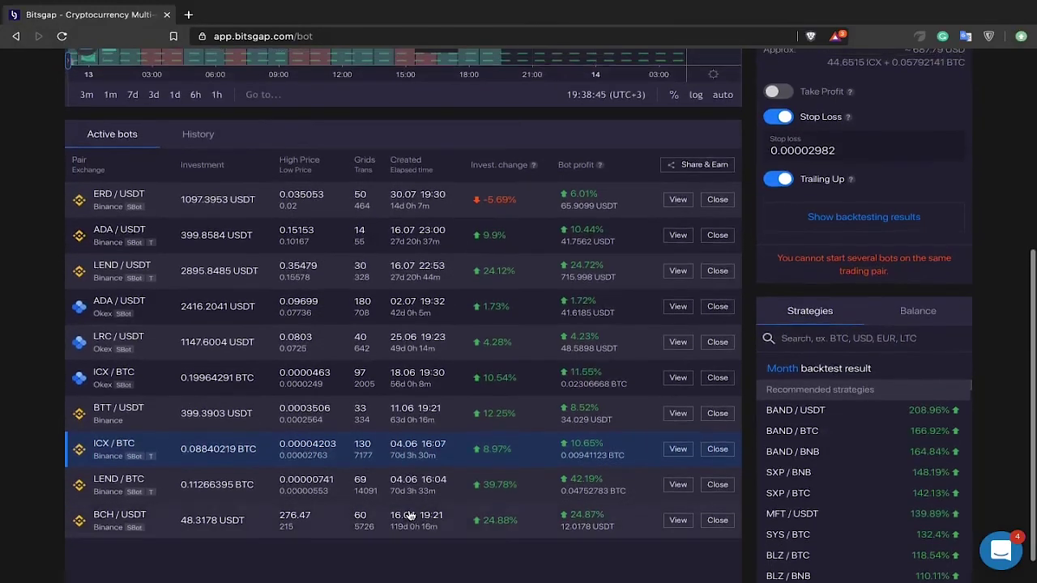
{"action": "scroll", "coordinate": [410, 514], "scroll_direction": "down", "scroll_amount": 1}
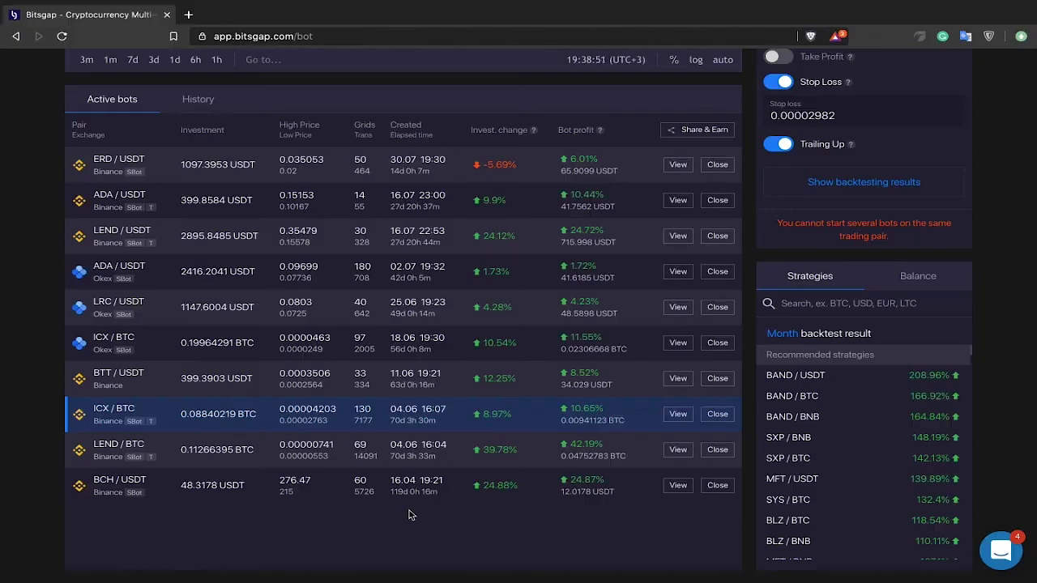
{"action": "scroll", "coordinate": [409, 513], "scroll_direction": "up", "scroll_amount": 5}
{"action": "scroll", "coordinate": [600, 277], "scroll_direction": "down", "scroll_amount": 5}
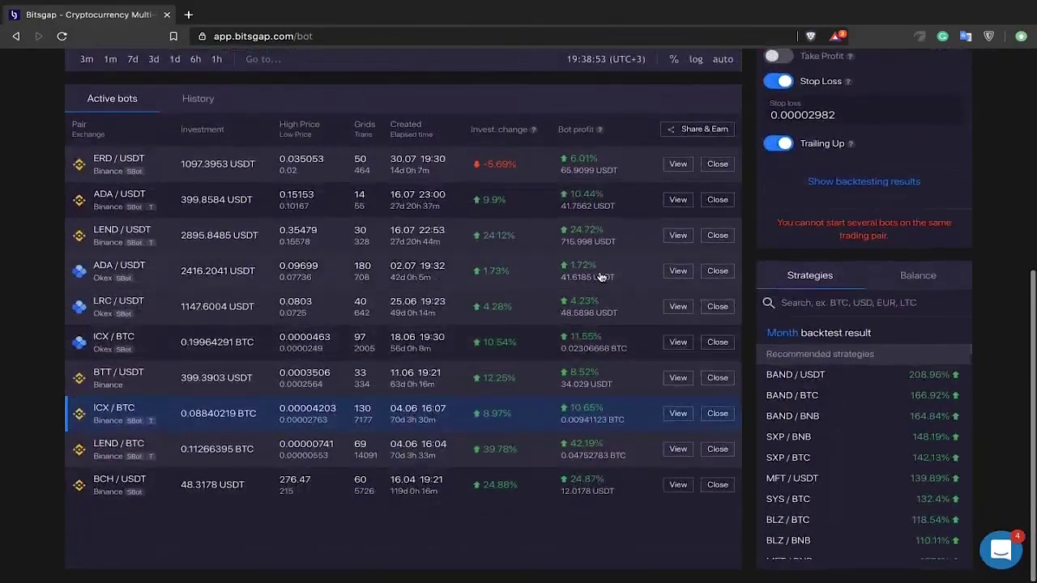
- Load the active Binance LEND / USDT bot and compare its bot profit with its investment change
{"action": "mouse_move", "coordinate": [588, 246]}
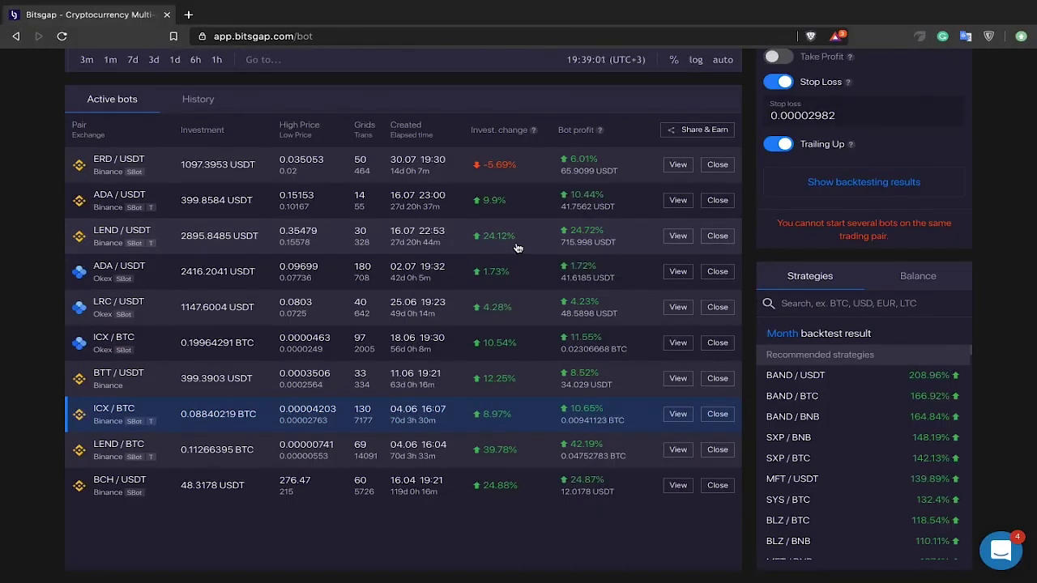
{"action": "left_click_drag", "start_coordinate": [633, 243], "coordinate": [568, 236]}
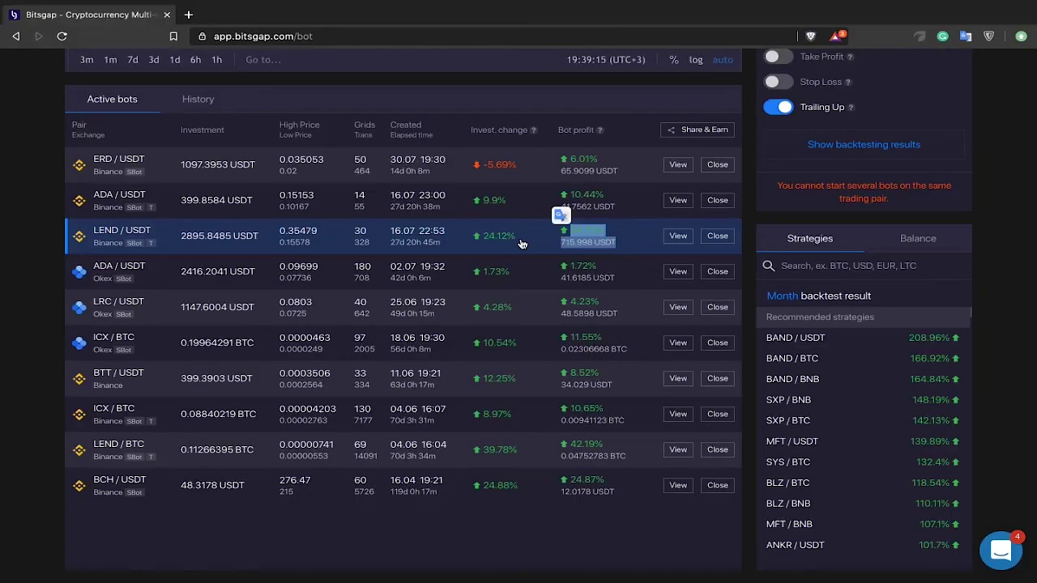
{"action": "left_click", "coordinate": [474, 246]}
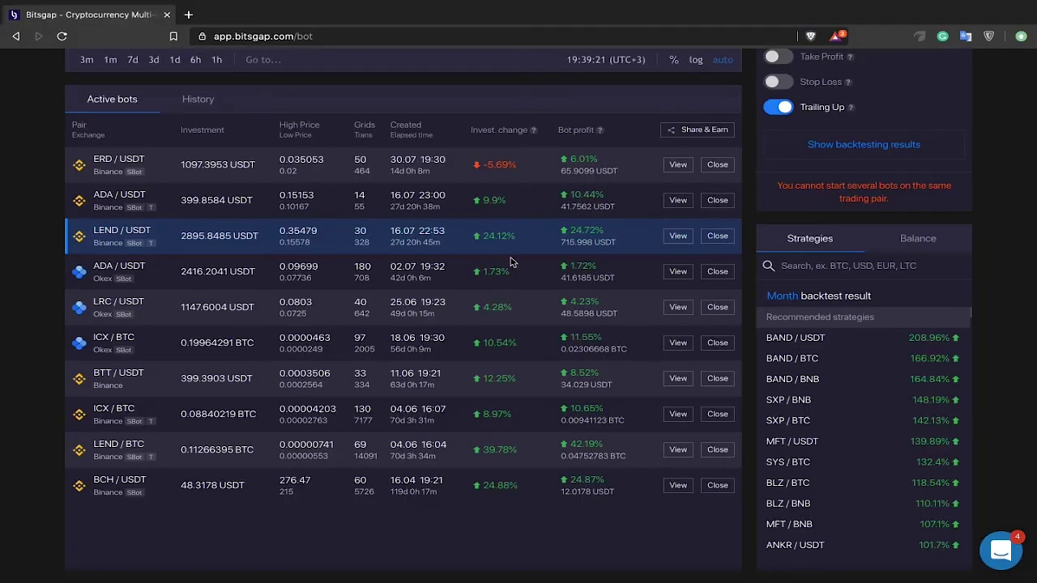
{"action": "scroll", "coordinate": [559, 264], "scroll_direction": "up", "scroll_amount": 1}
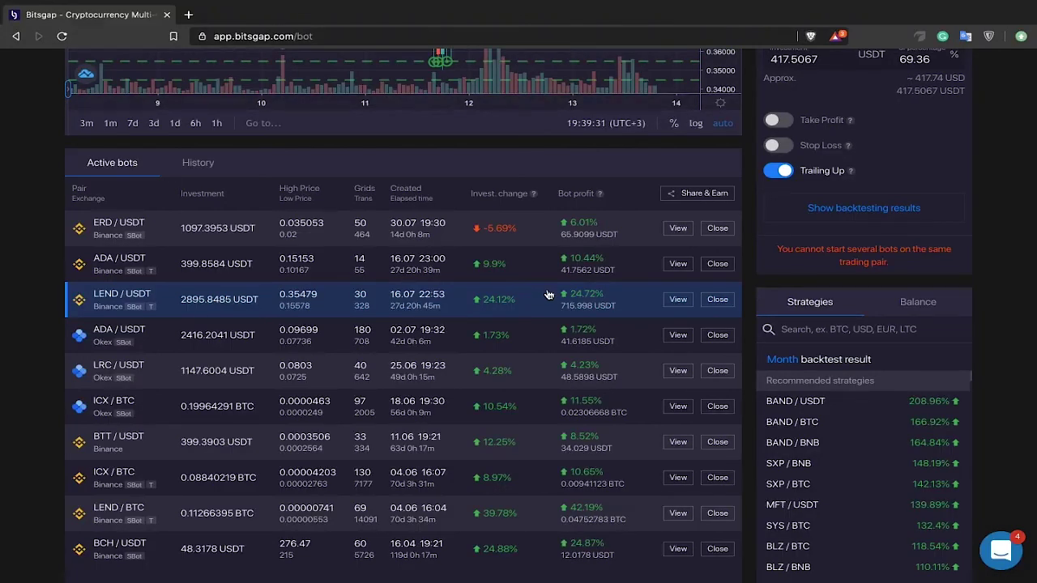
{"action": "scroll", "coordinate": [524, 350], "scroll_direction": "up", "scroll_amount": 1}
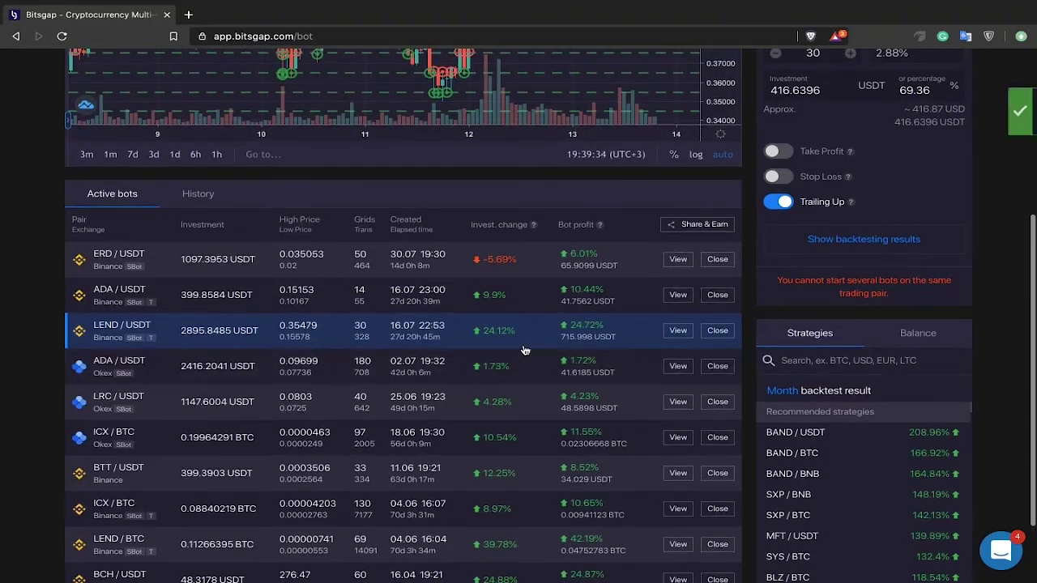
{"action": "scroll", "coordinate": [567, 207], "scroll_direction": "up", "scroll_amount": 3}
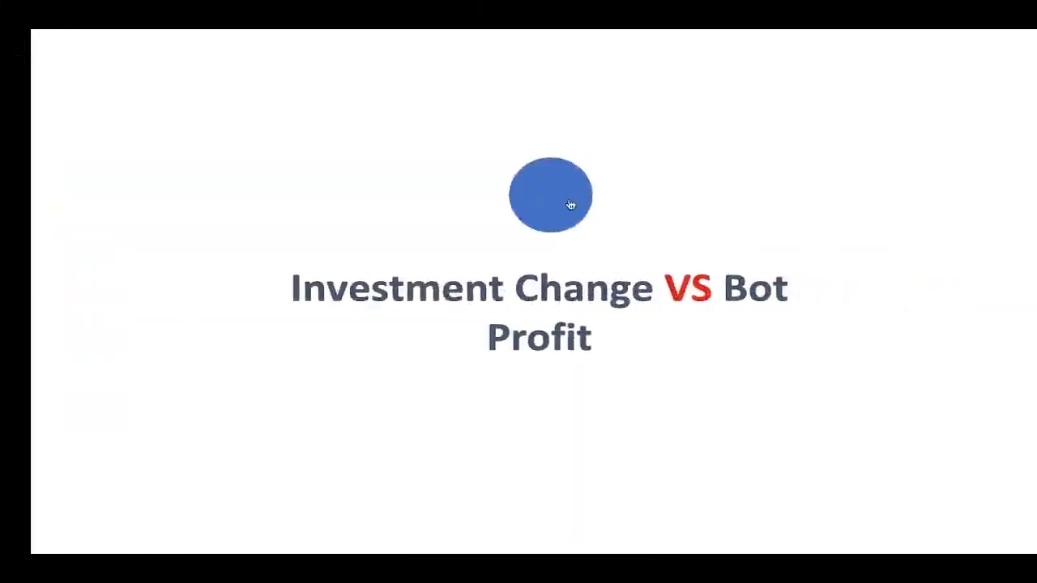
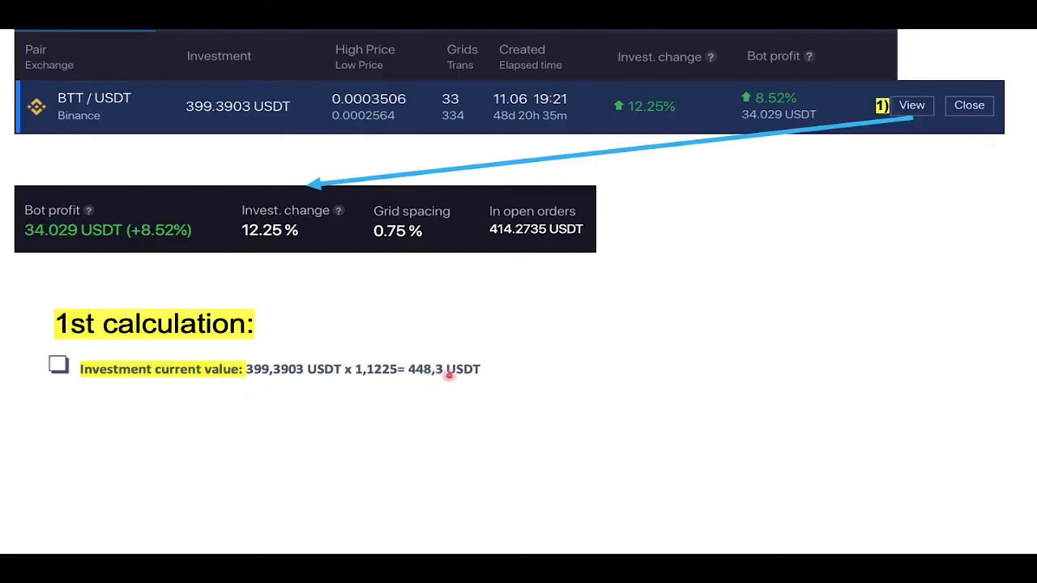
{"action": "key", "text": "Right"}
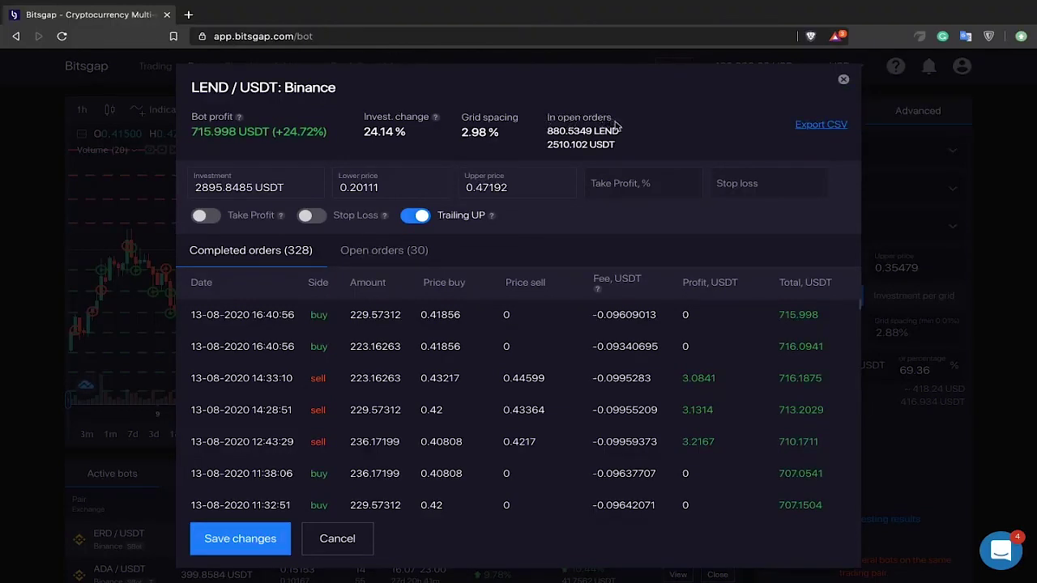
- Highlight the LEND and USDT amounts held in open orders in the LEND / USDT bot's details
{"action": "left_click_drag", "start_coordinate": [622, 134], "coordinate": [547, 132]}
{"action": "left_click_drag", "start_coordinate": [617, 147], "coordinate": [559, 134]}
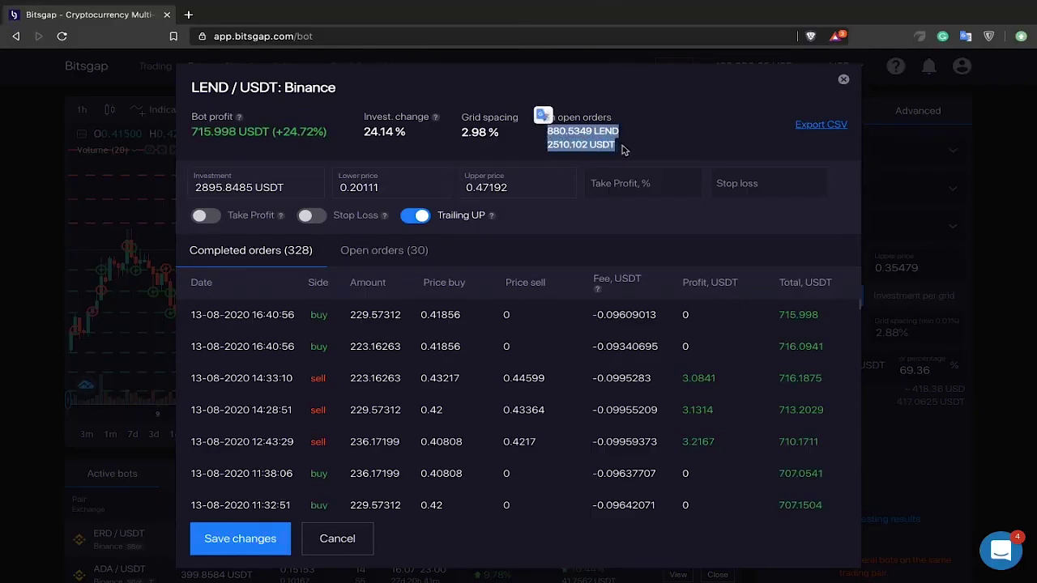
{"action": "left_click_drag", "start_coordinate": [622, 152], "coordinate": [600, 131]}
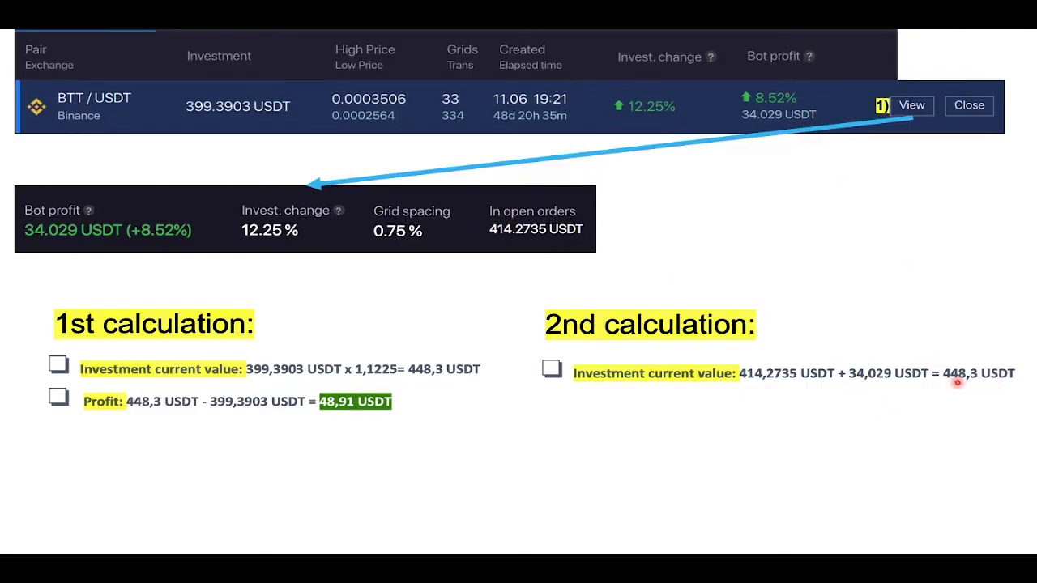
{"action": "left_click", "coordinate": [753, 274]}
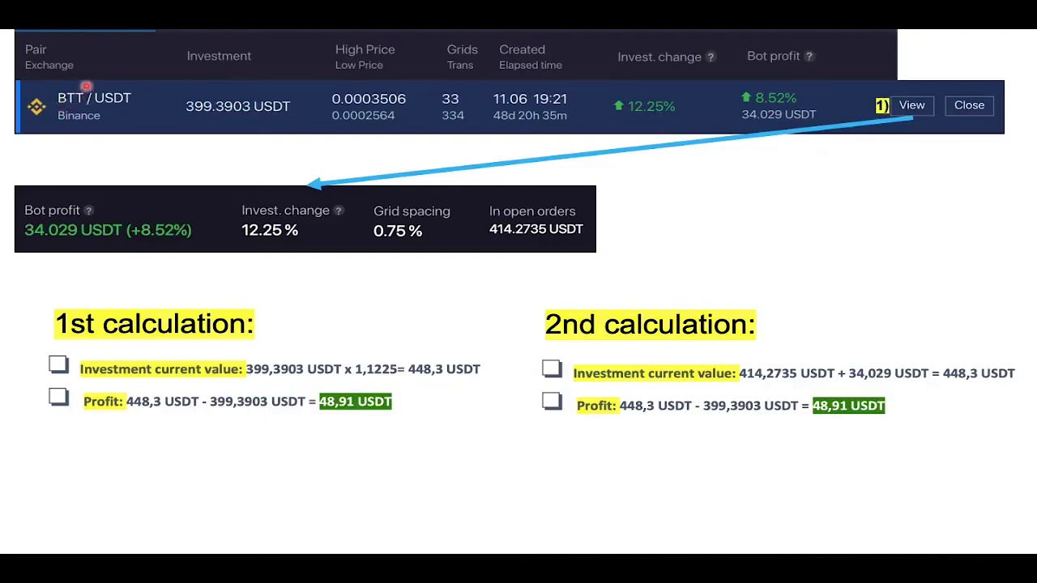
{"action": "key", "text": "Right"}
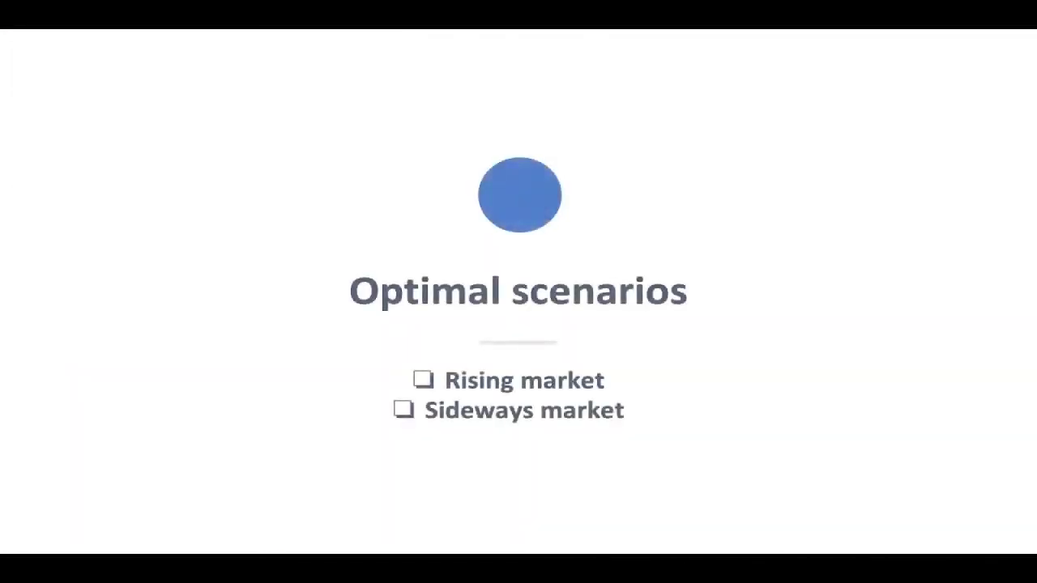
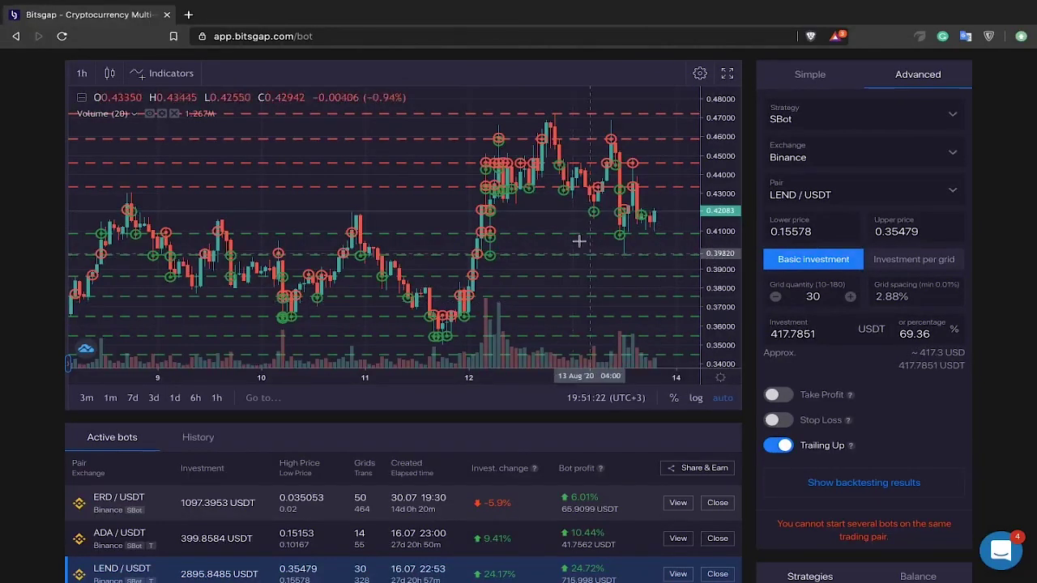
- Examine the LEND / USDT bot's executed orders and grid levels on the chart from early August onward
{"action": "left_click_drag", "start_coordinate": [405, 214], "coordinate": [302, 214]}
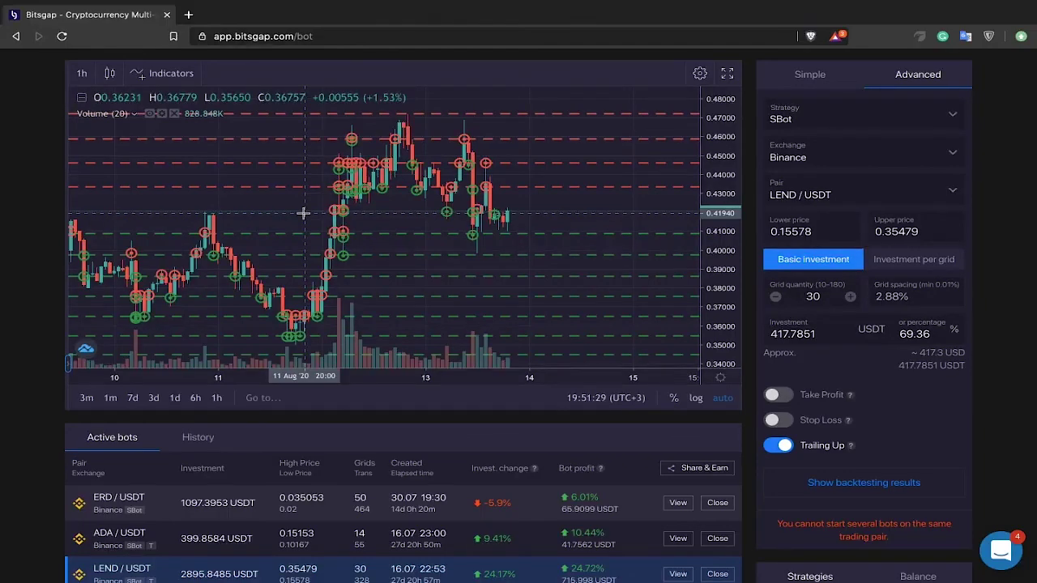
{"action": "scroll", "coordinate": [442, 215], "scroll_direction": "down", "scroll_amount": 5}
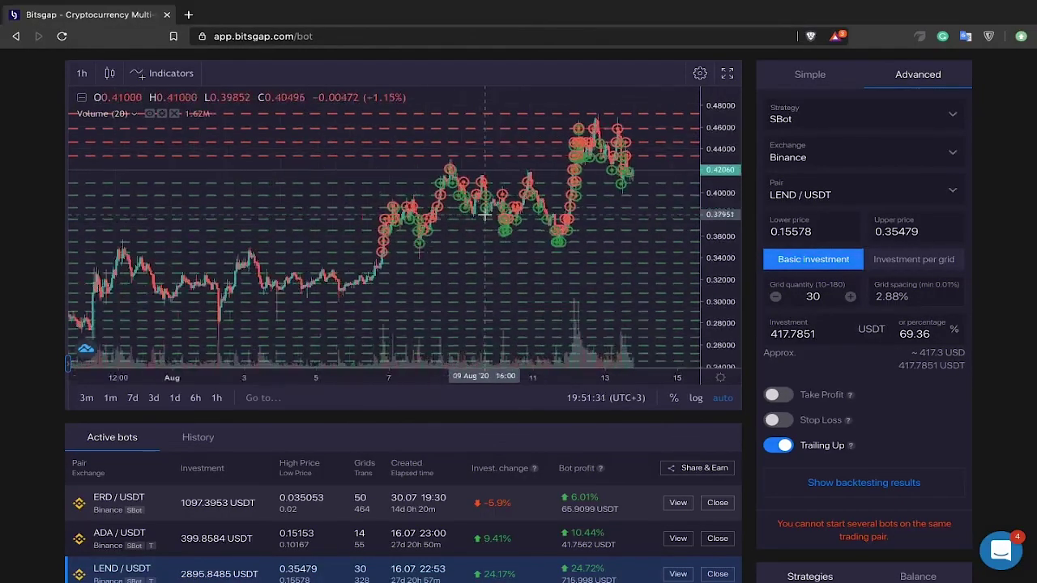